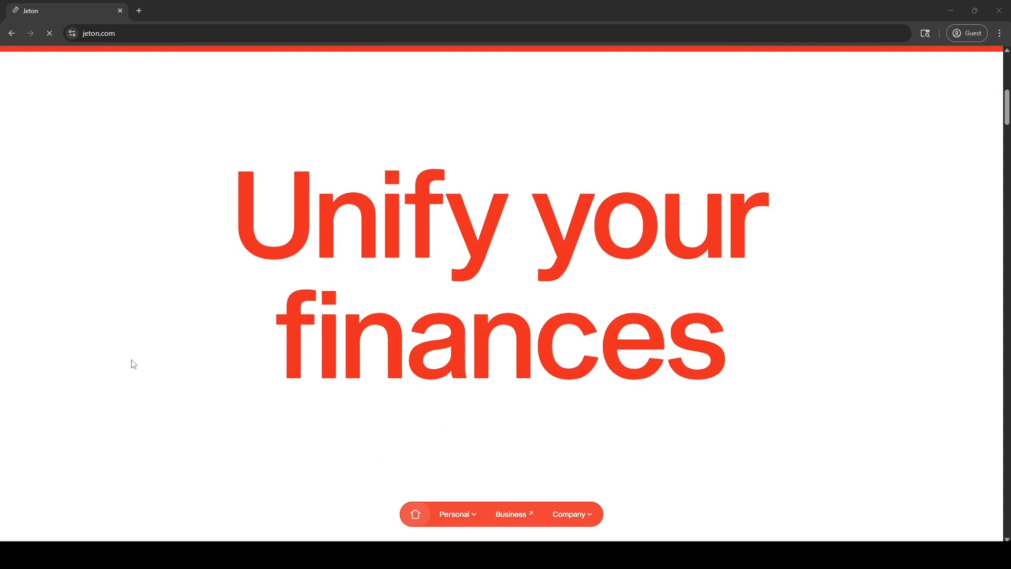
Examine the scroll animation on the jeton.com homepage, from the "Unify your finances" heading down to the Add, Send and Exchange list.
scroll(133, 364, "down", 5)
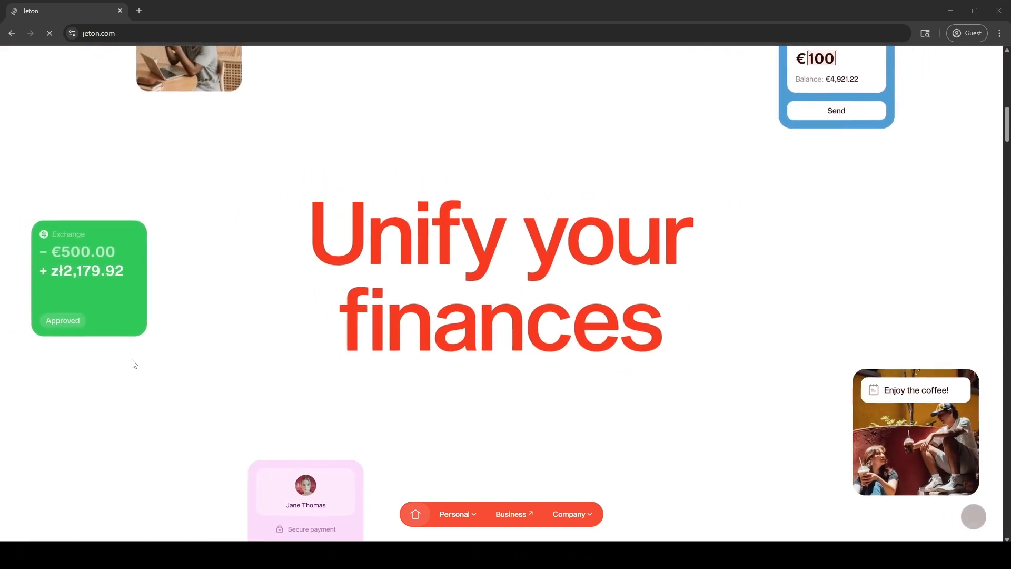
scroll(134, 364, "down", 5)
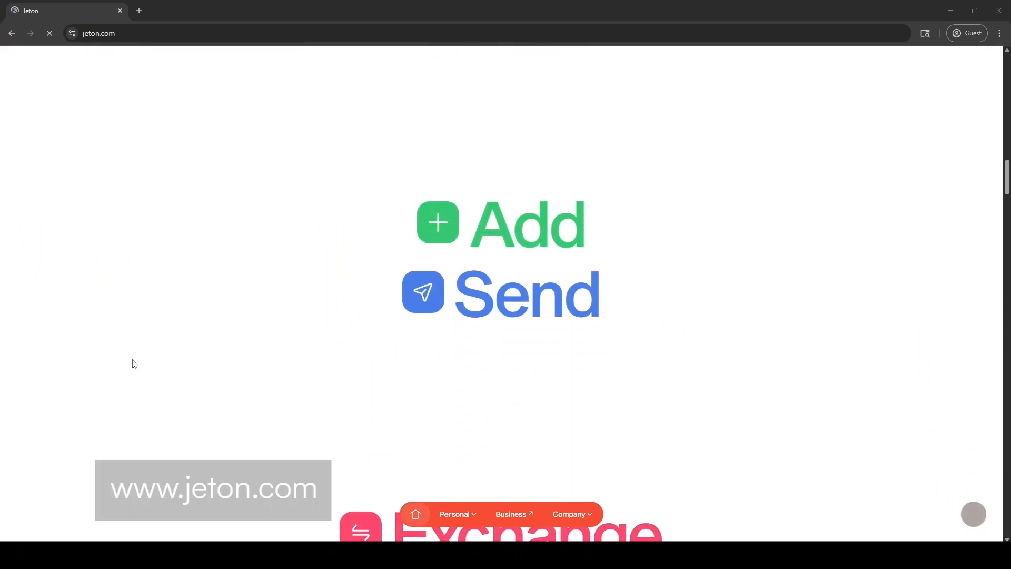
scroll(132, 359, "down", 2)
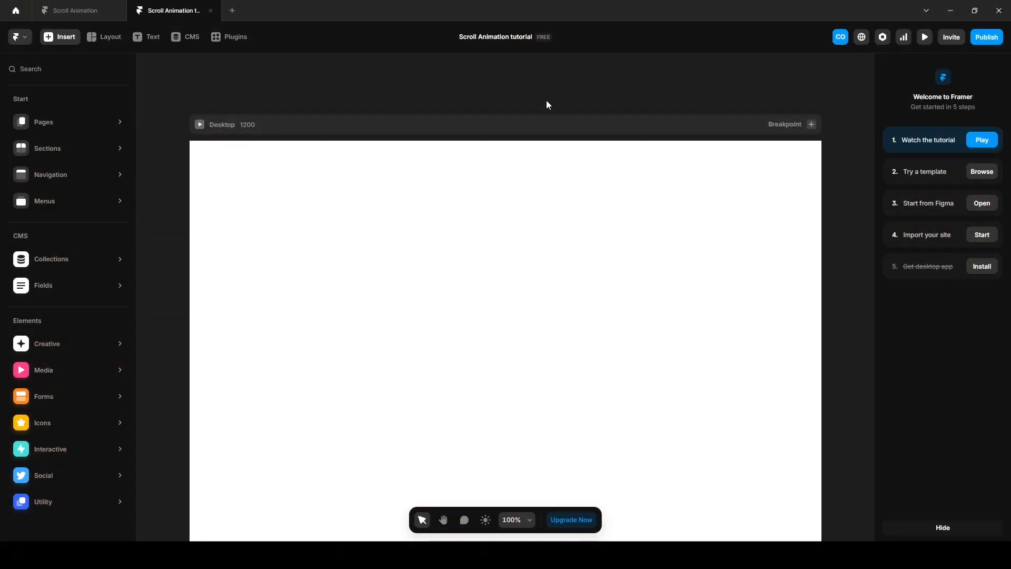
Apply a vertical stack layout to the Desktop breakpoint of the tutorial page.
left_click(376, 160)
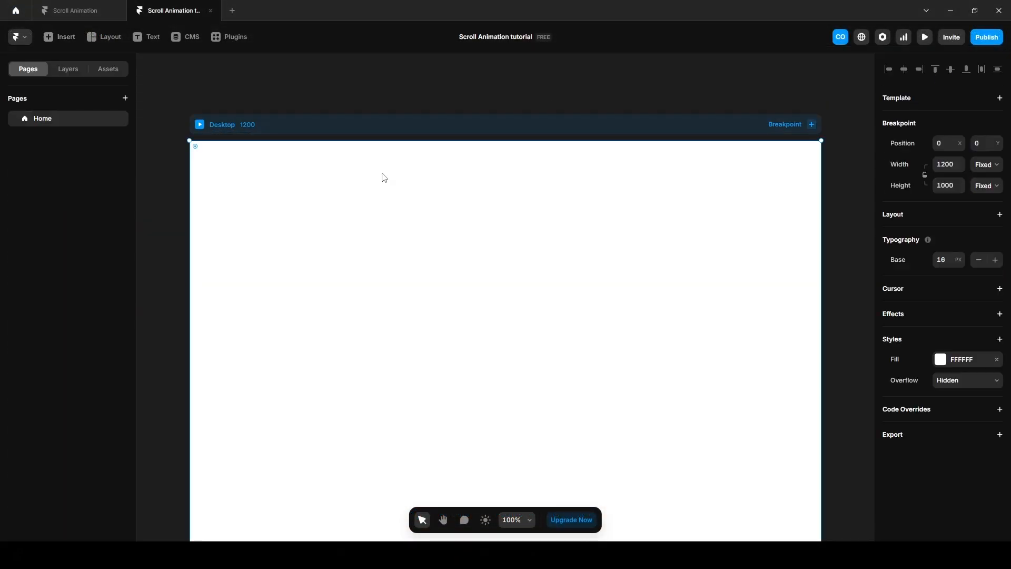
left_click(73, 74)
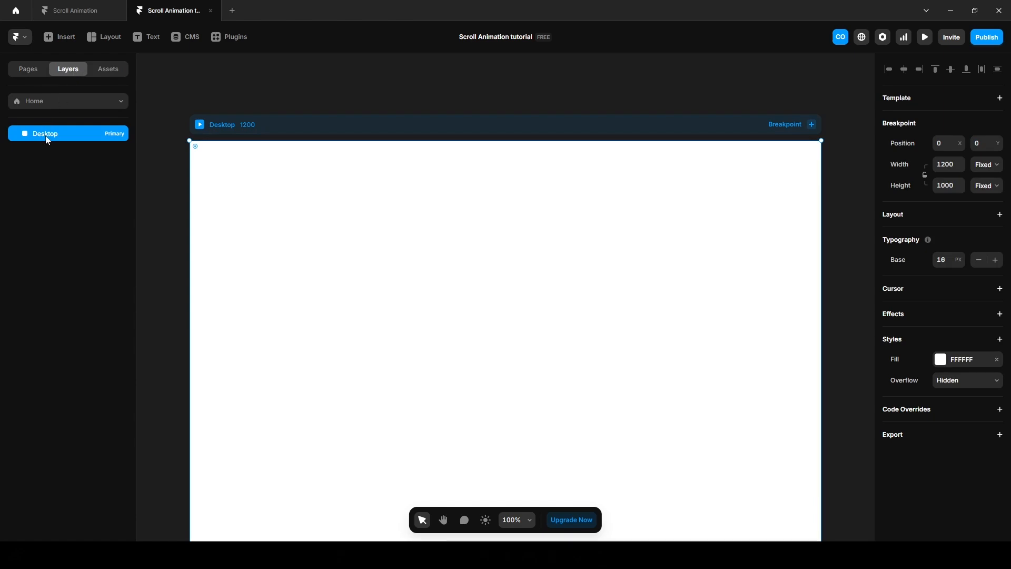
left_click(892, 214)
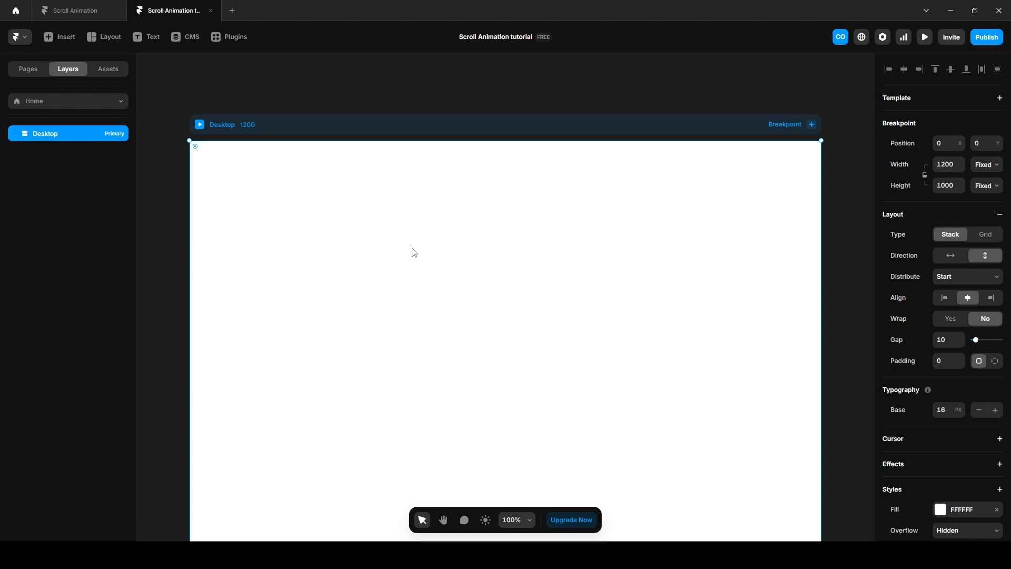
Add a text element reading "Framer animation" to the Desktop frame.
key("t")
left_click(441, 251)
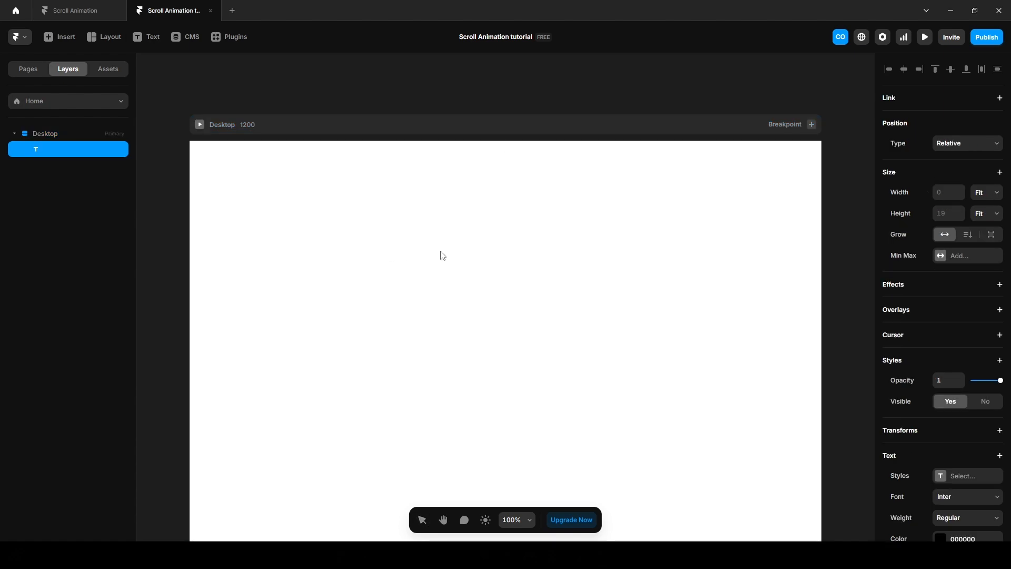
type("Framer animation")
key("Escape")
Set the heading text's size to 176 px and its color to F73B20.
scroll(943, 474, "down", 2)
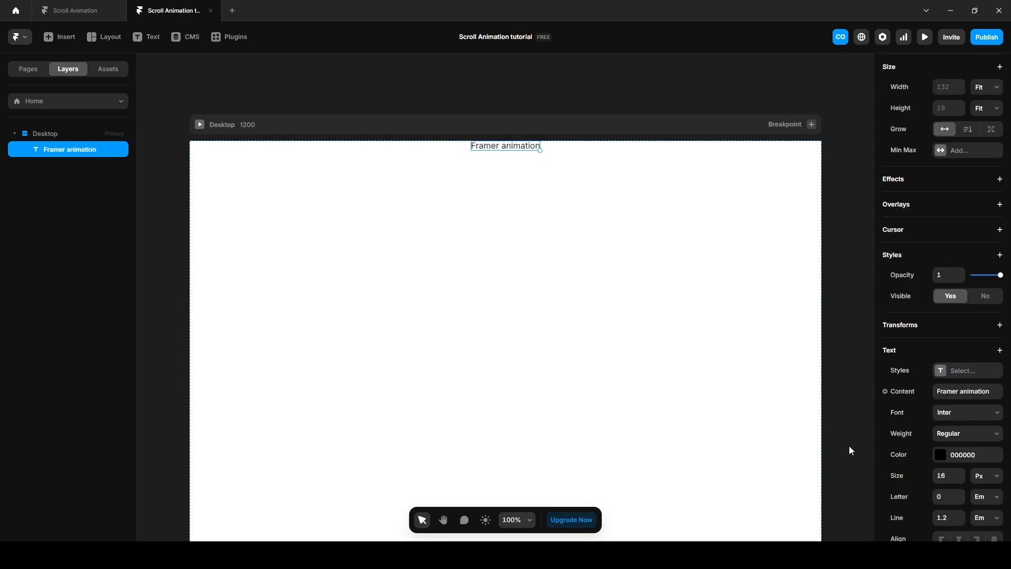
left_click(944, 477)
type("176")
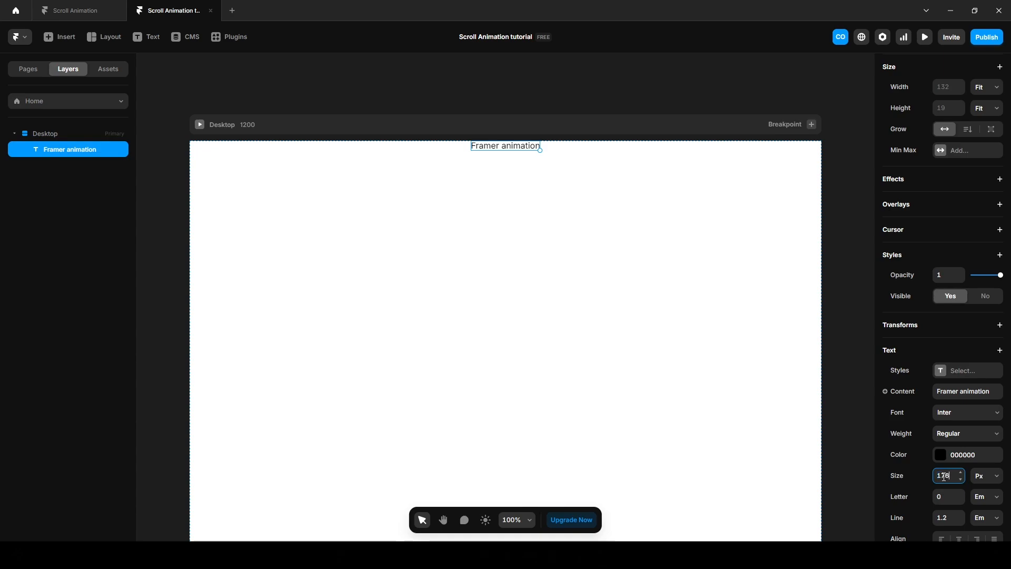
key("Return")
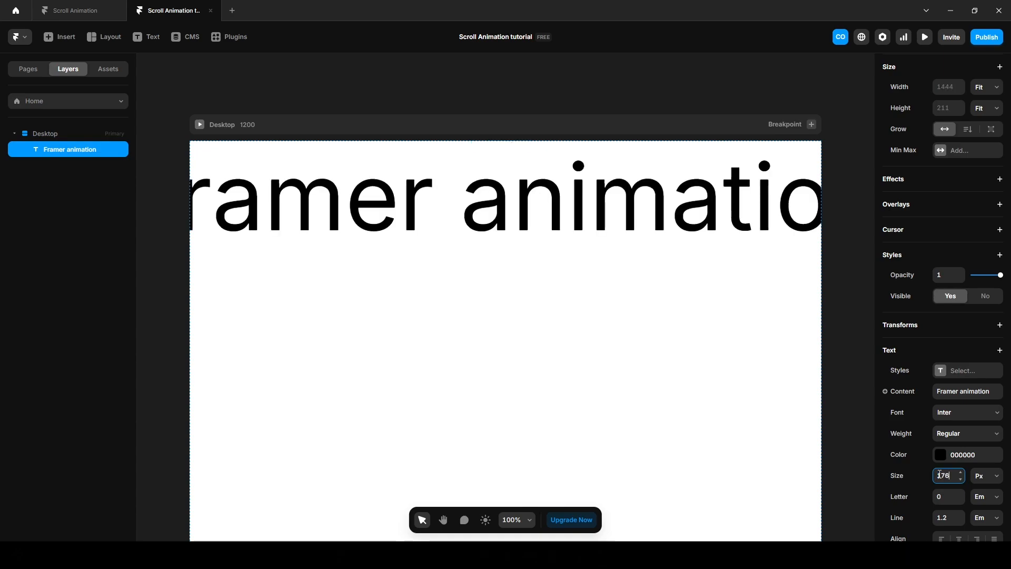
left_click(963, 456)
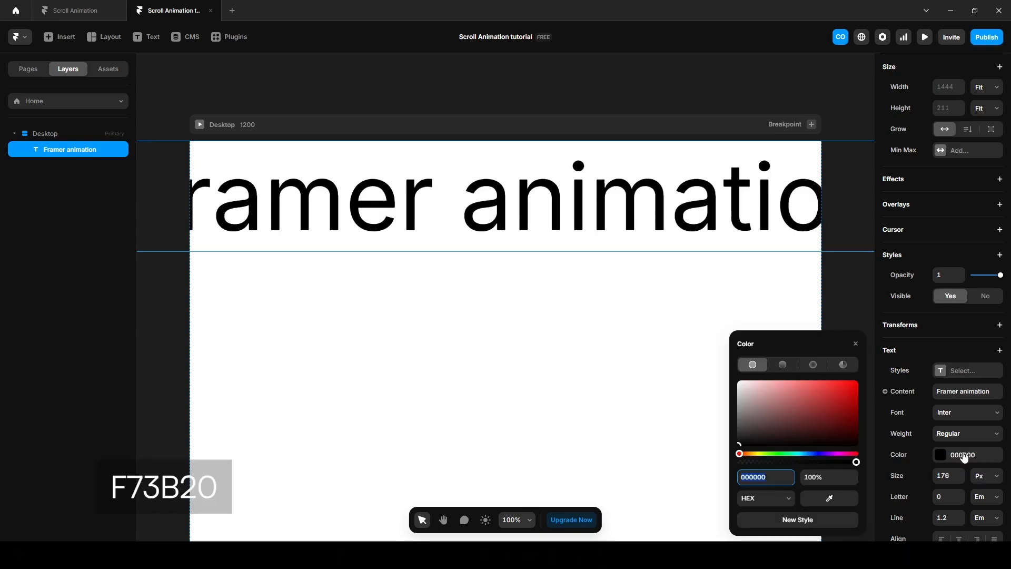
type("F73B20")
key("Return")
Split the heading into two lines, replacing the space before "animation" with a line break.
double_click(463, 213)
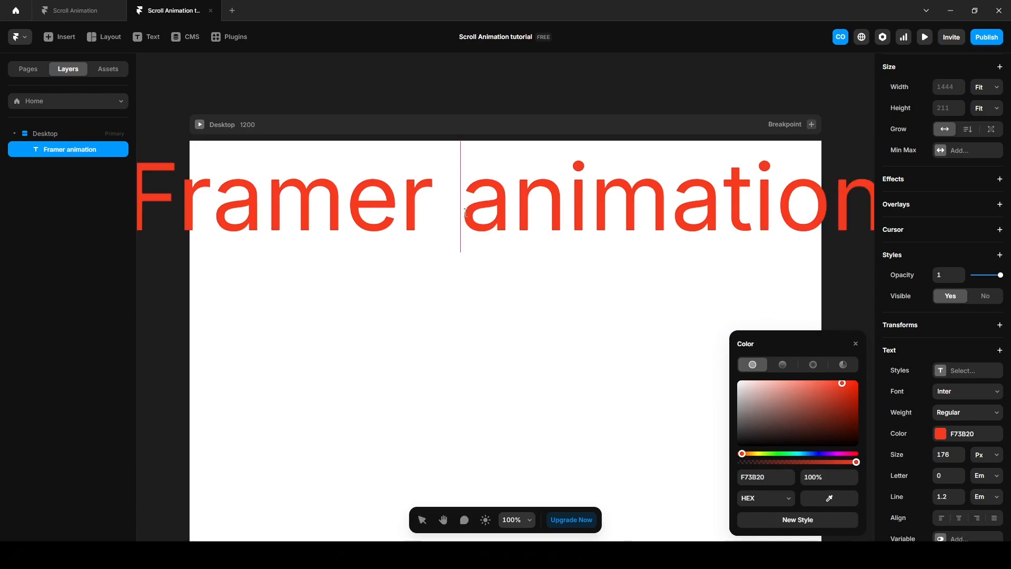
key("BackSpace")
key("Return")
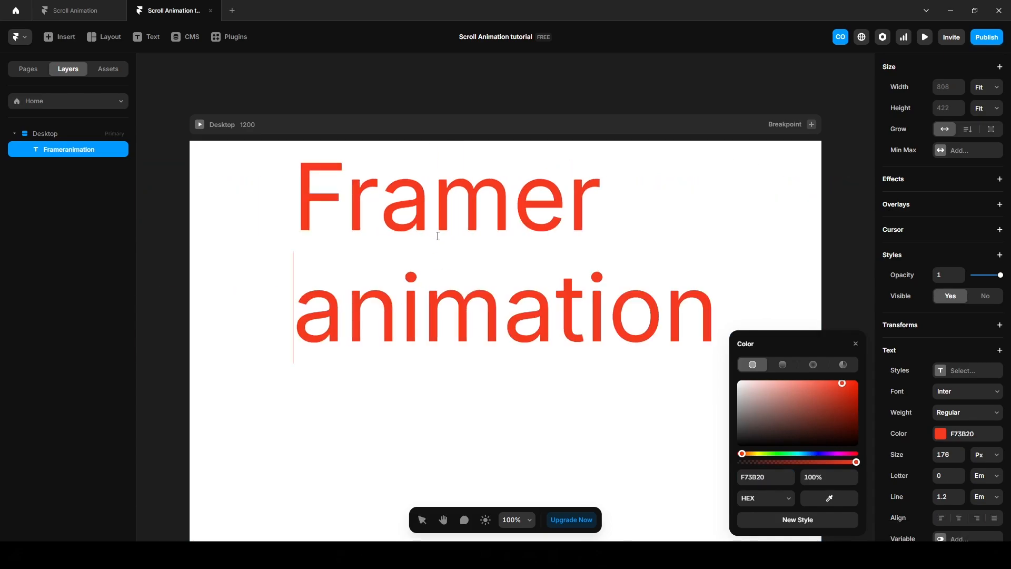
key("Escape")
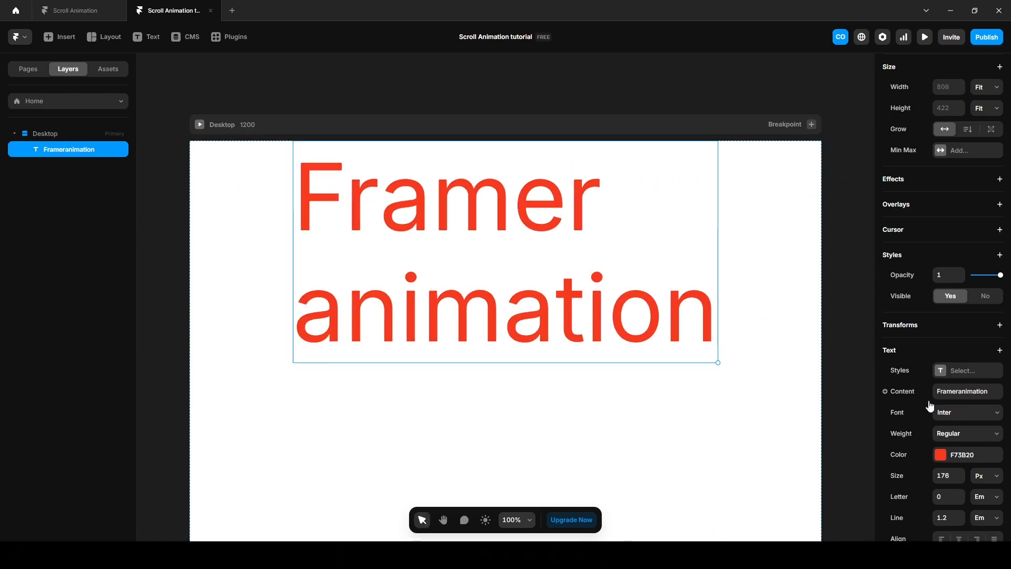
Set the heading's font weight to Semibold, center its lines and capitalize the second word as "Animation".
left_click(968, 433)
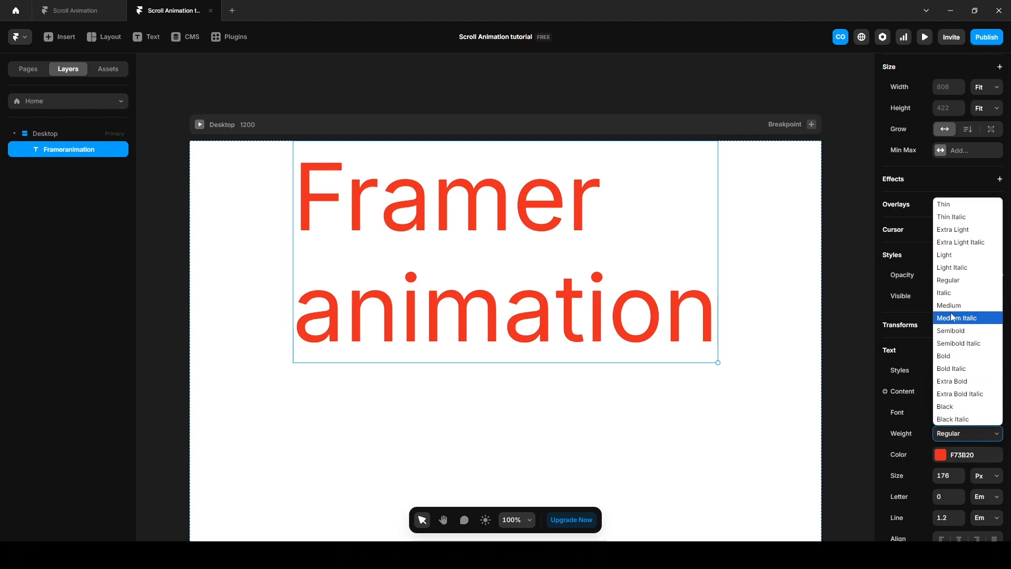
left_click(954, 336)
scroll(964, 453, "down", 3)
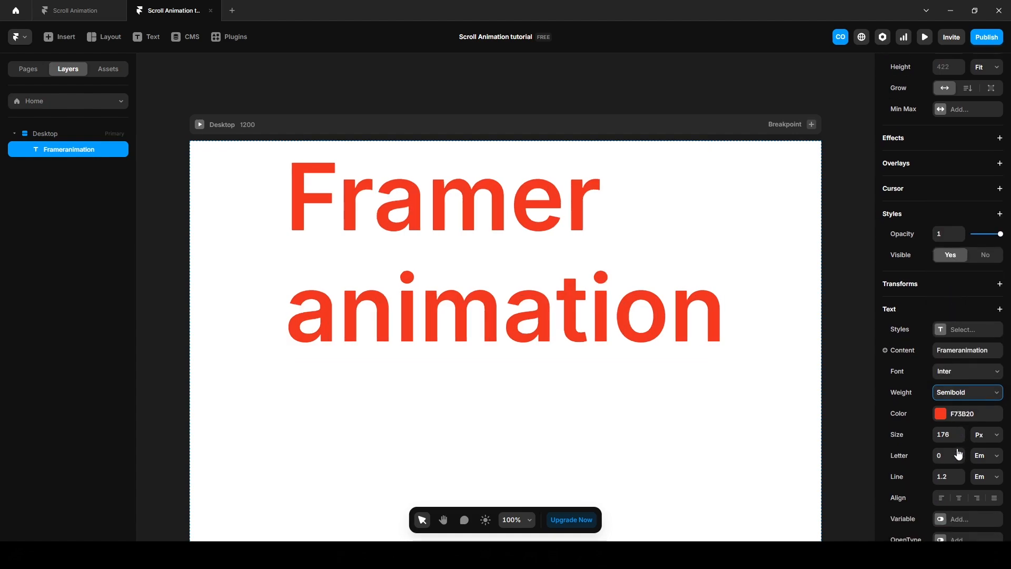
left_click(959, 386)
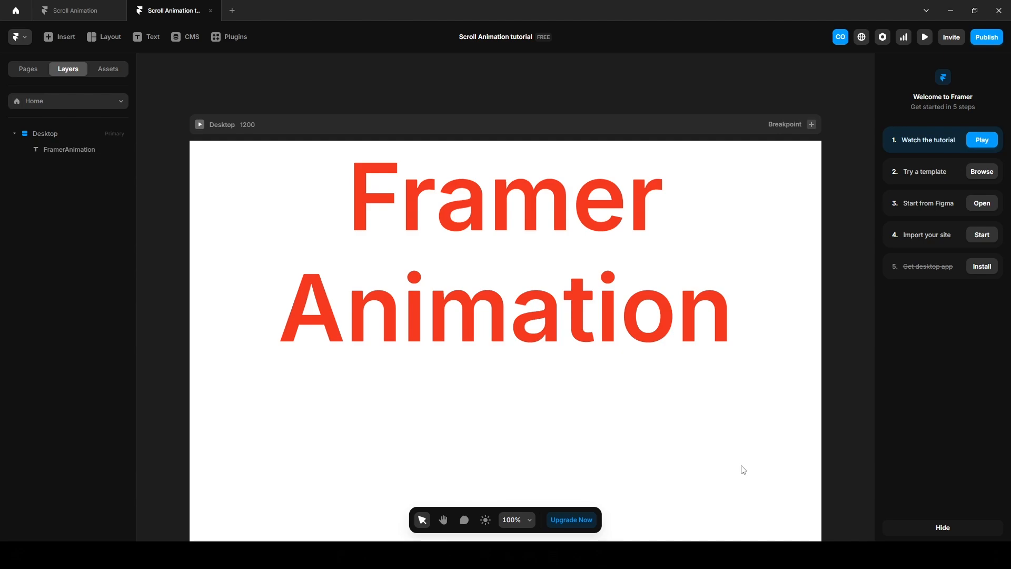
Insert the five food images below the heading and view the asset page in the Scroll Animation project.
left_click_drag(743, 469, 539, 368)
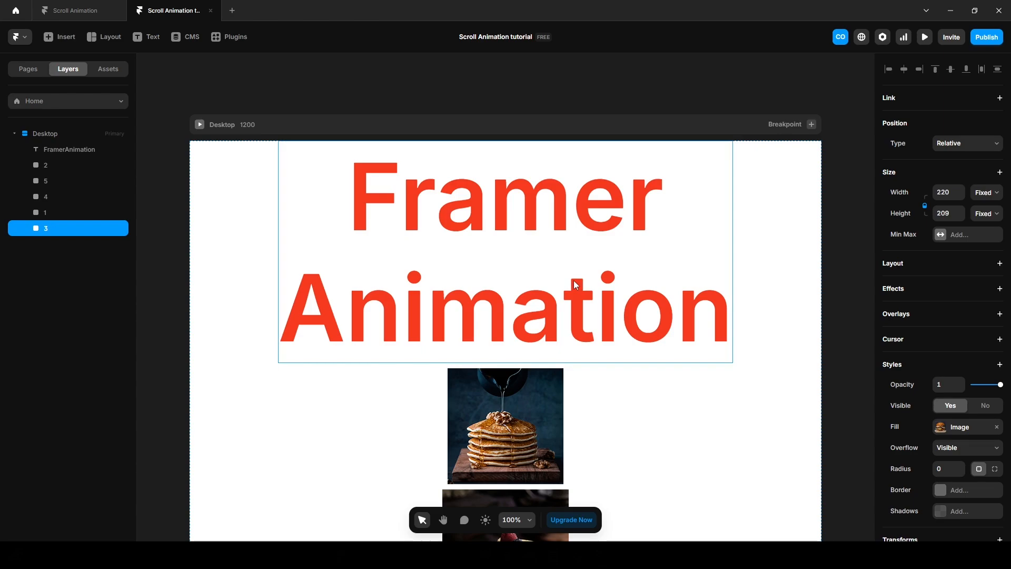
left_click(78, 11)
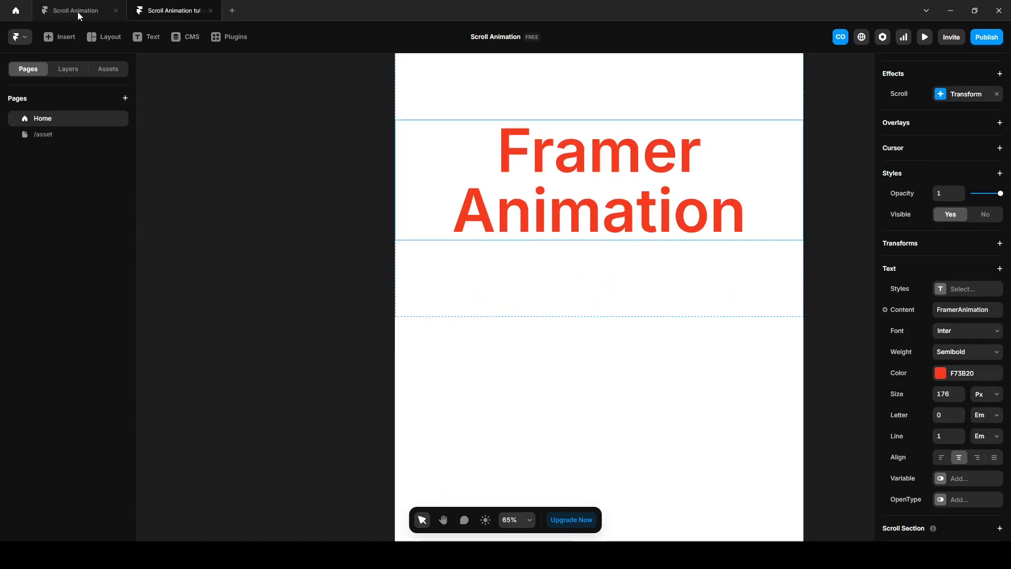
left_click(45, 135)
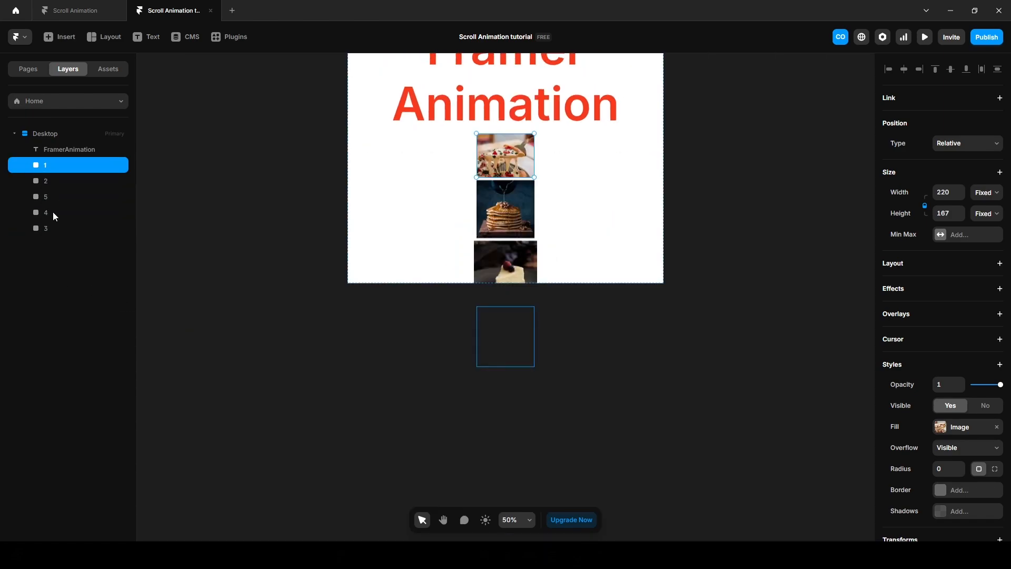
Reorder the image layers beneath the heading into numerical order from 1 to 5.
key("Up")
left_click(50, 227)
key("Up")
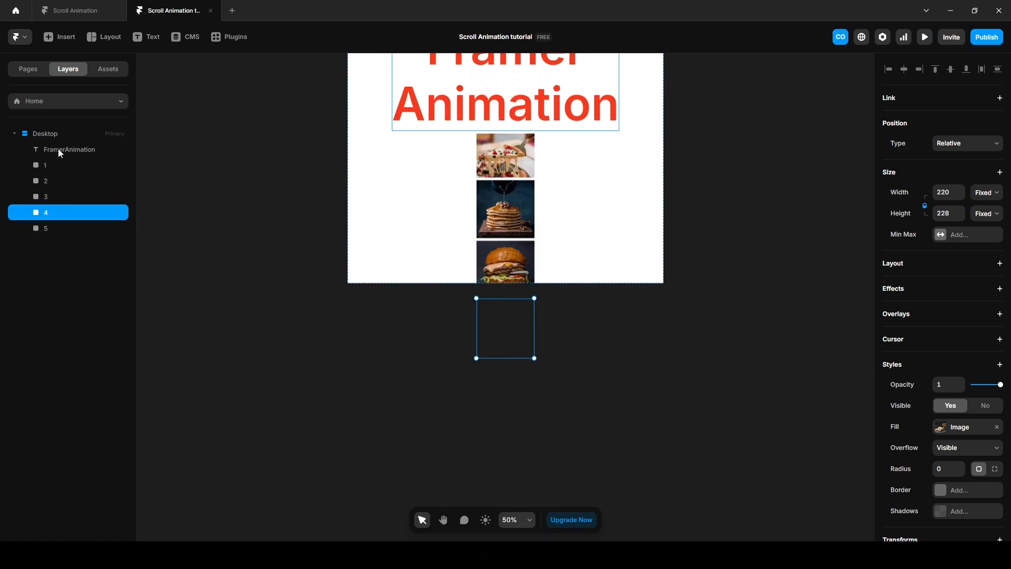
Wrap the heading and the five image layers in a stack and name it "Wrapper".
left_click(57, 150)
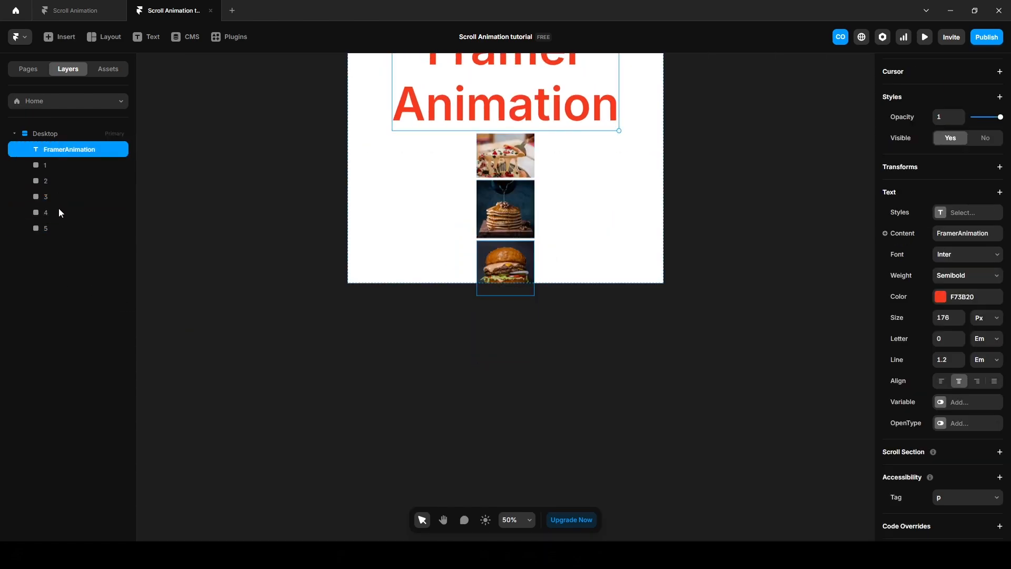
left_click(41, 230, "shift")
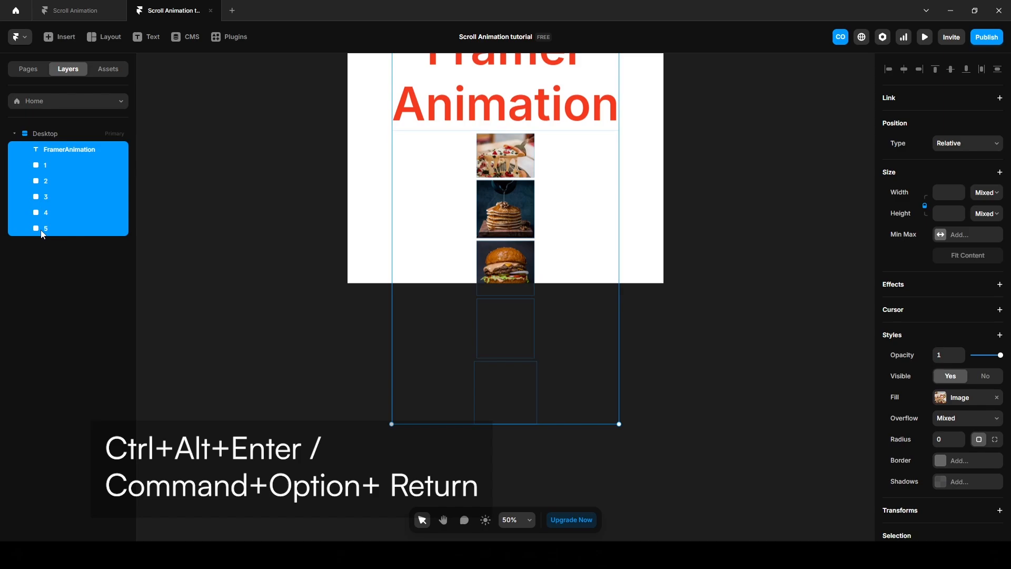
key("ctrl+alt+Return")
double_click(53, 150)
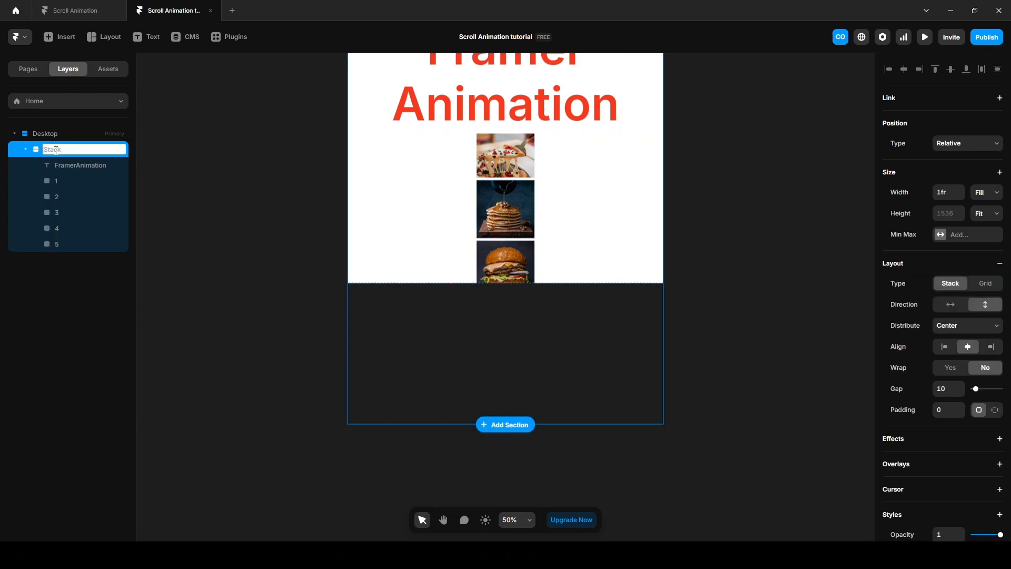
type("Wrapper")
key("Return")
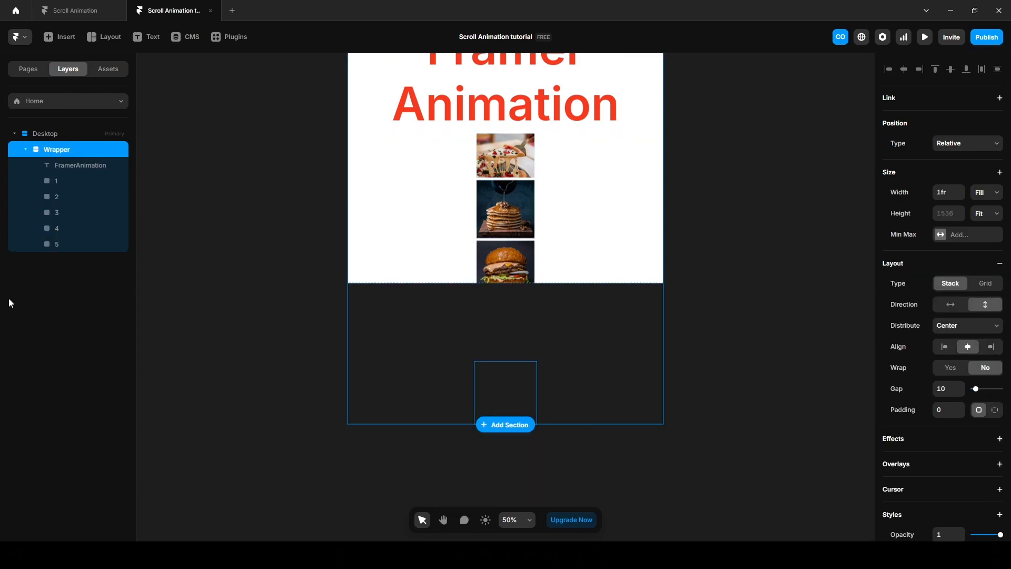
Enclose the Wrapper stack in another stack and name it "Container".
key("ctrl+Return")
double_click(56, 152)
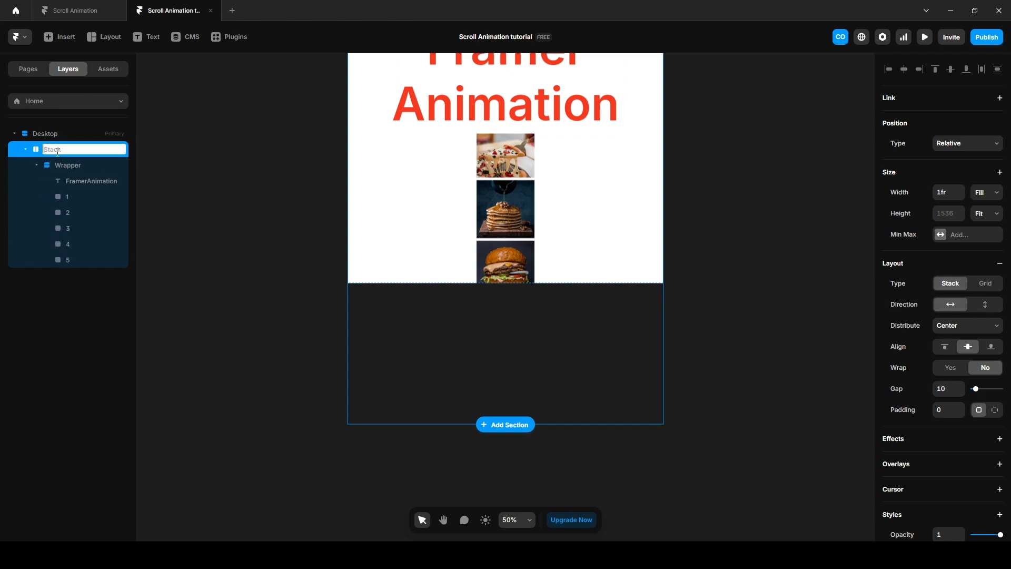
type("Container")
key("Return")
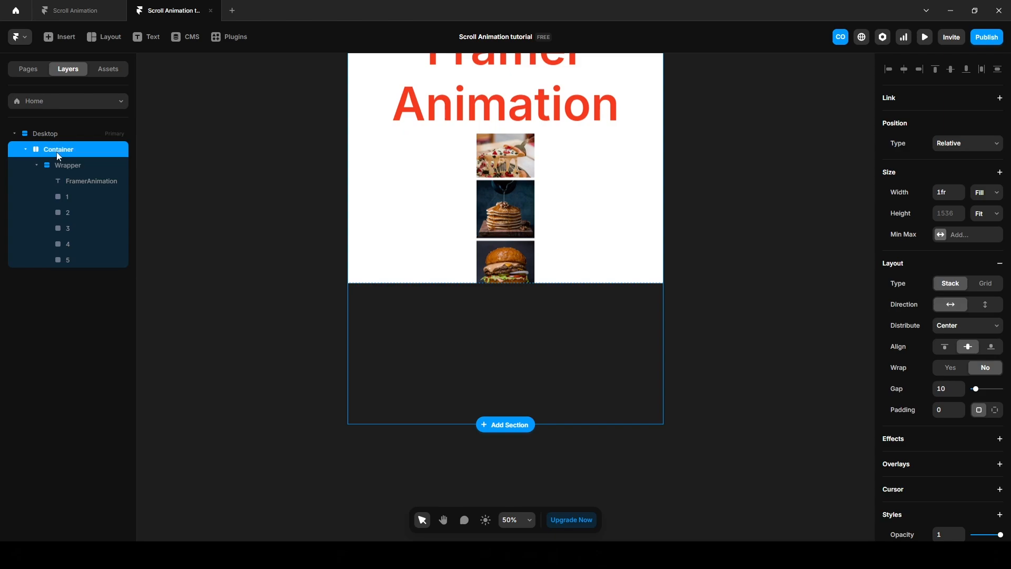
Set the Container stack's height to a fixed 2000.
left_click(944, 213)
type("2000")
key("Return")
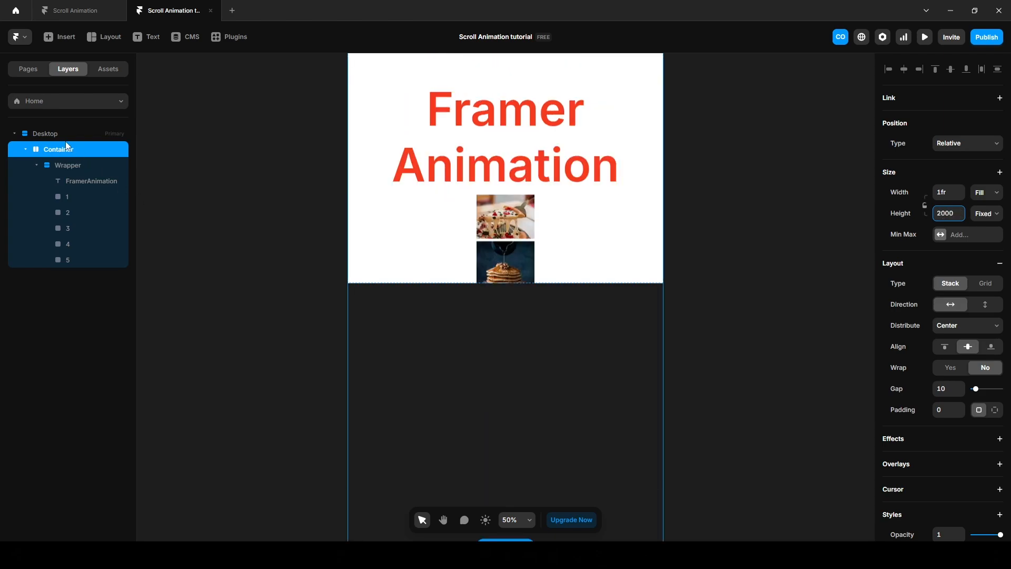
Change the Desktop breakpoint's height mode to Fit Content and deselect it.
left_click(56, 135)
left_click(985, 186)
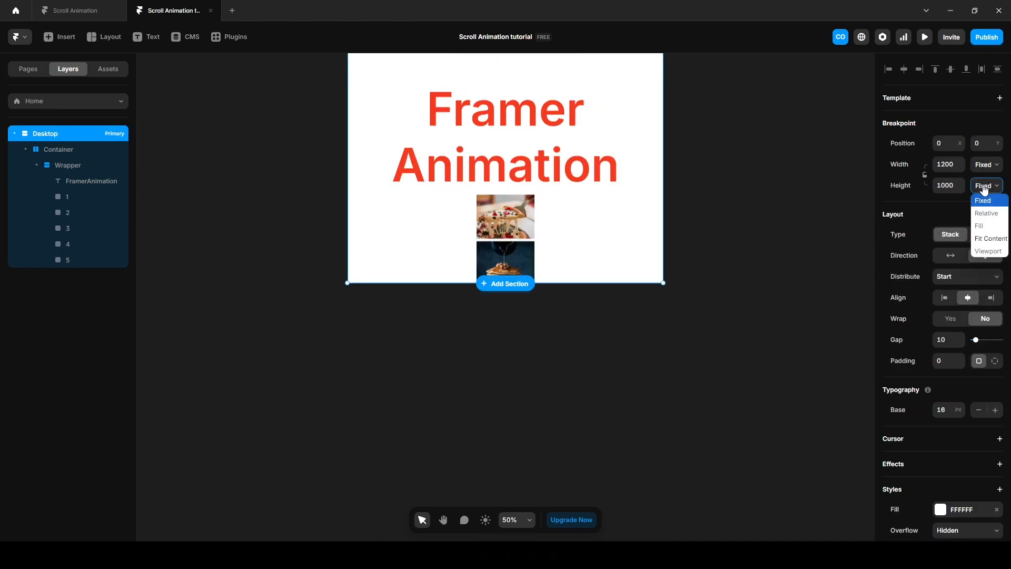
left_click(984, 239)
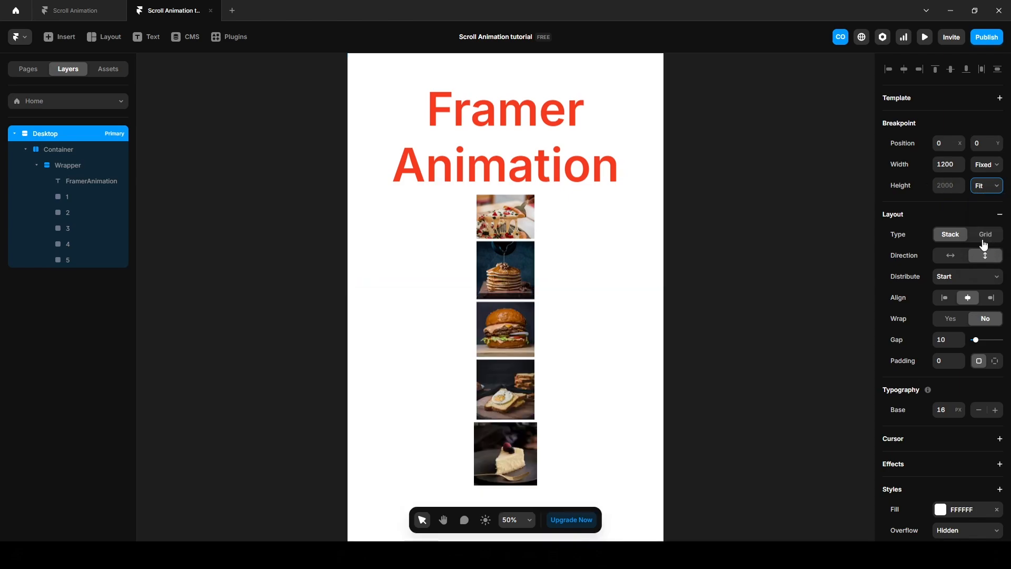
left_click(239, 302)
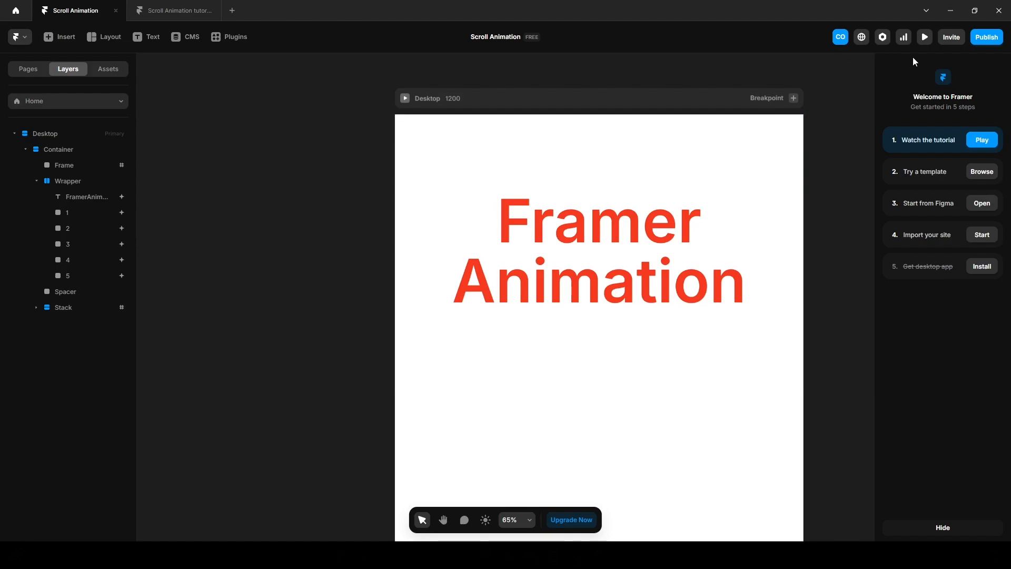
Preview the Scroll Animation project and examine how the heading and stacked food images animate while scrolling.
left_click(923, 38)
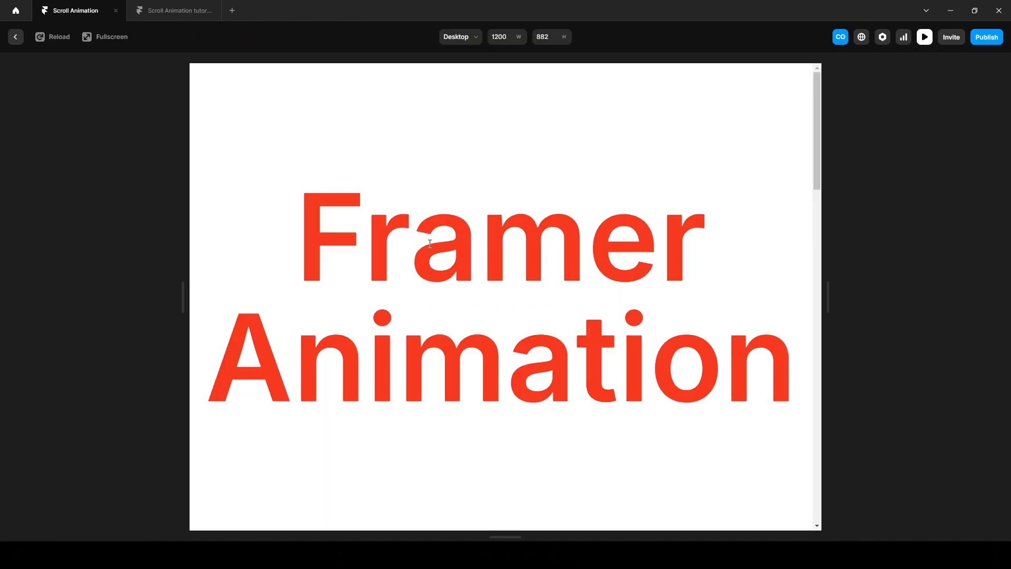
scroll(470, 270, "down", 5)
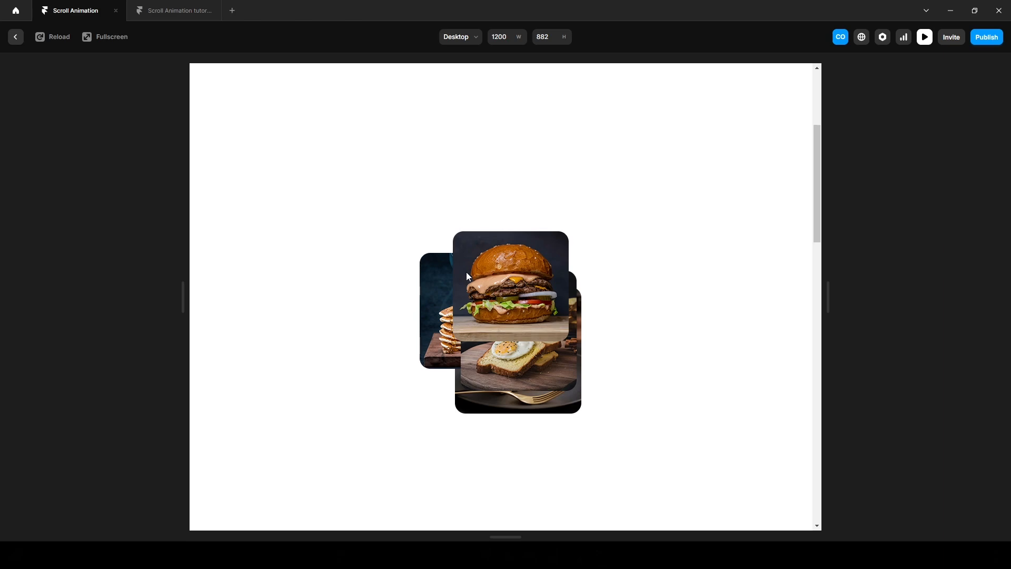
scroll(466, 273, "up", 5)
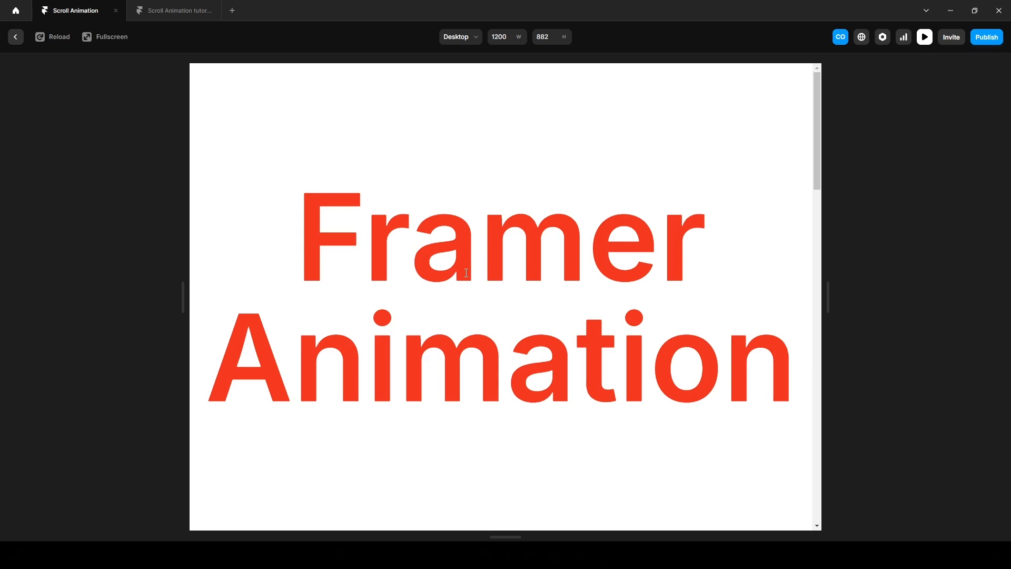
scroll(466, 273, "down", 5)
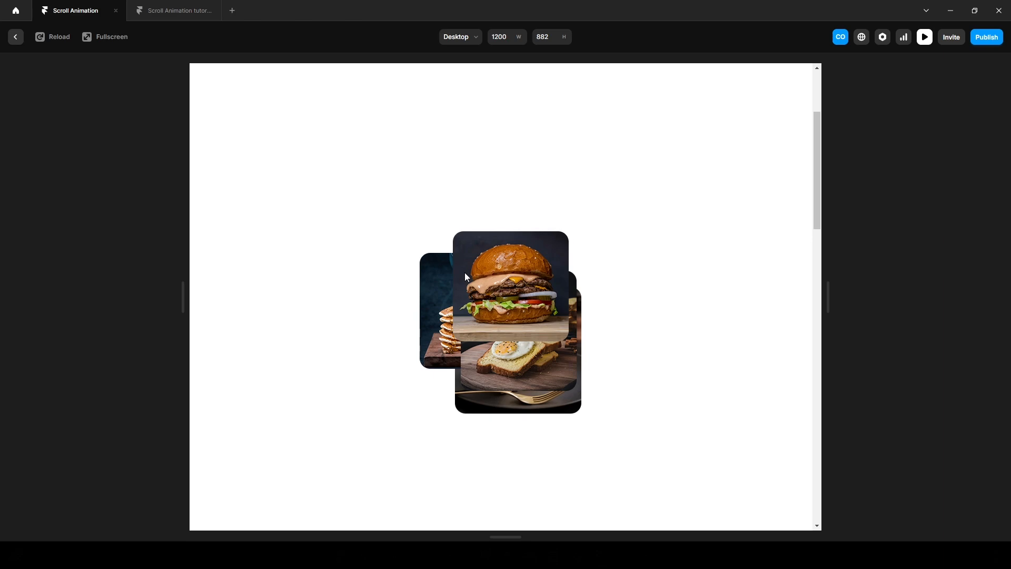
Switch to the Scroll Animation tutorial project and set the Wrapper stack's height to 100vh and its distribution to Start.
key("ctrl+Tab")
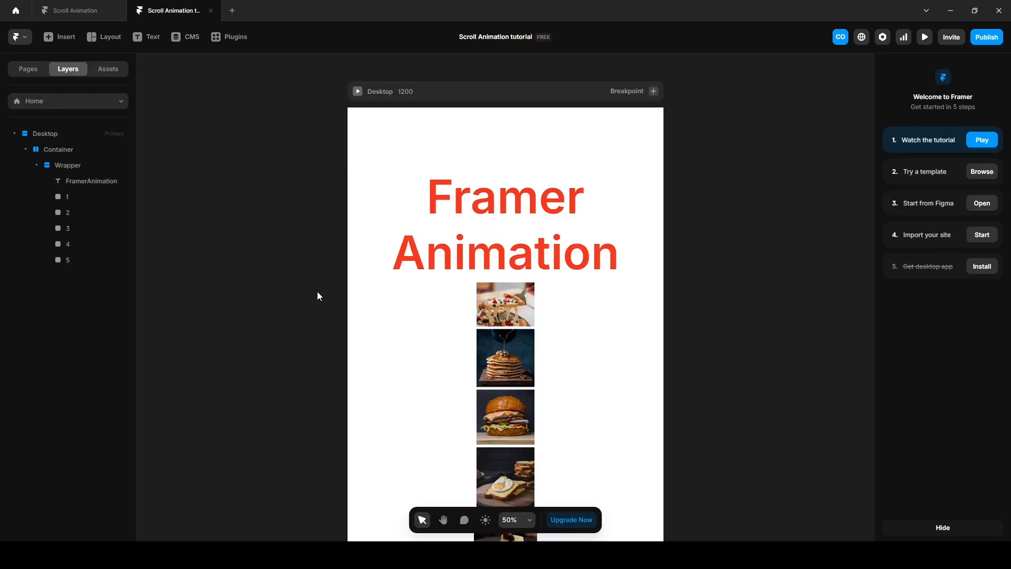
left_click(76, 165)
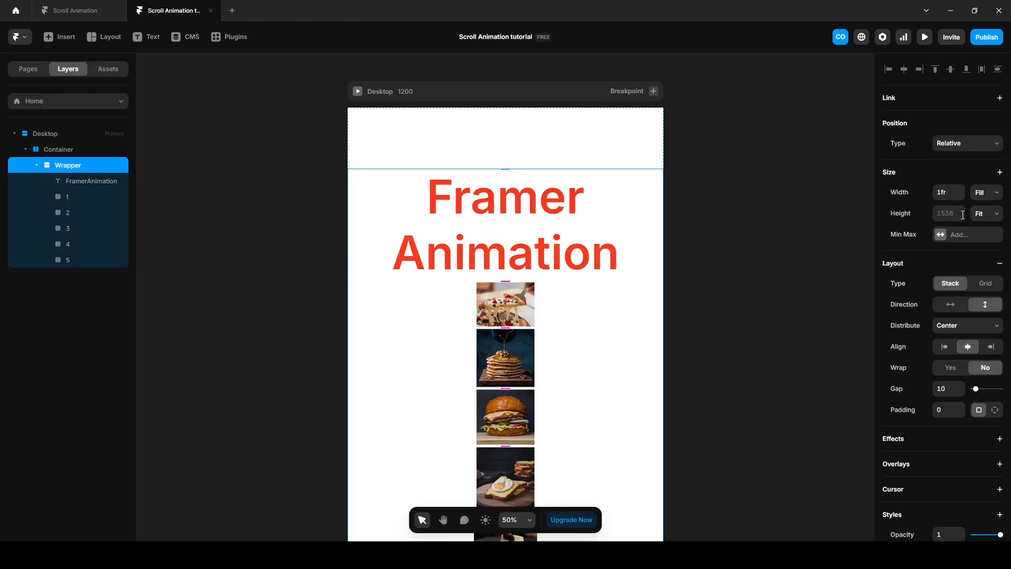
left_click(980, 220)
left_click(985, 266)
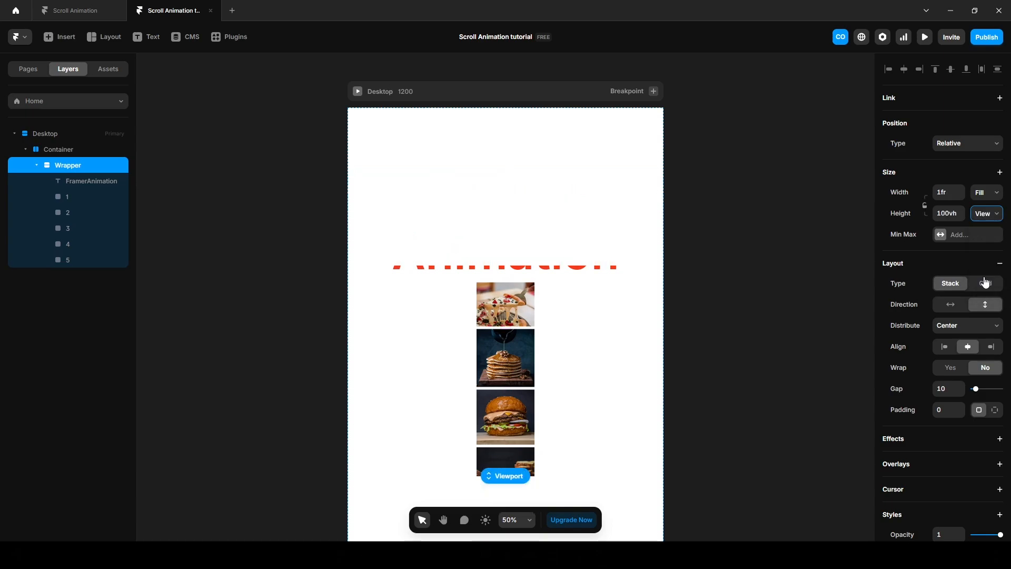
left_click(949, 326)
left_click(948, 341)
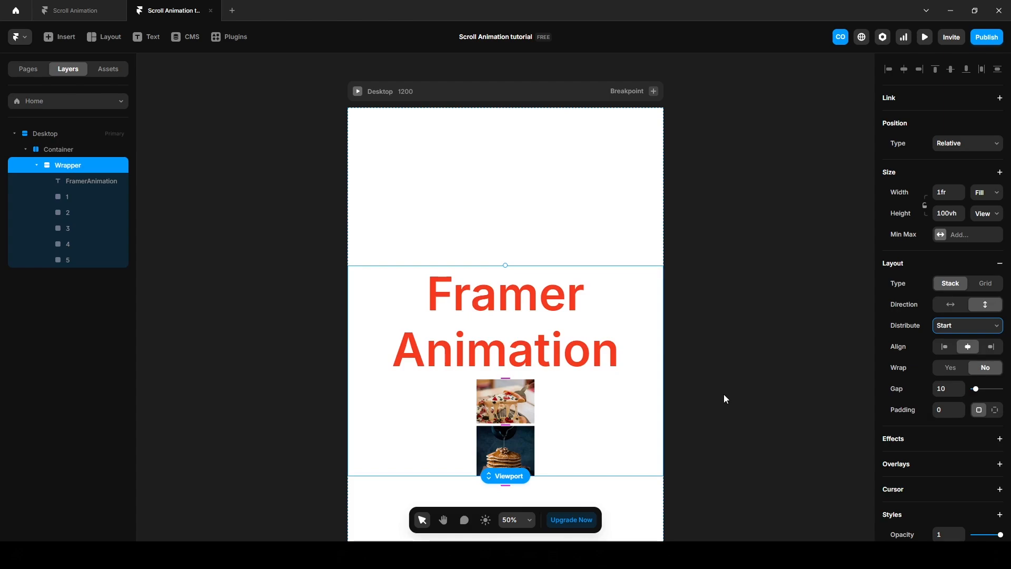
Set the Container stack's direction to vertical and its distribution to Start.
left_click(76, 149)
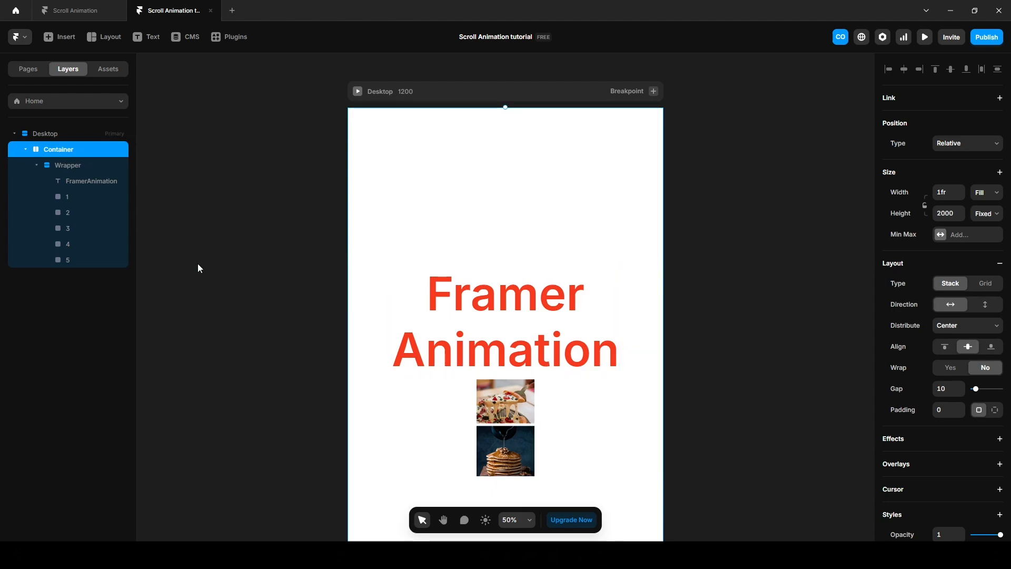
left_click(961, 327)
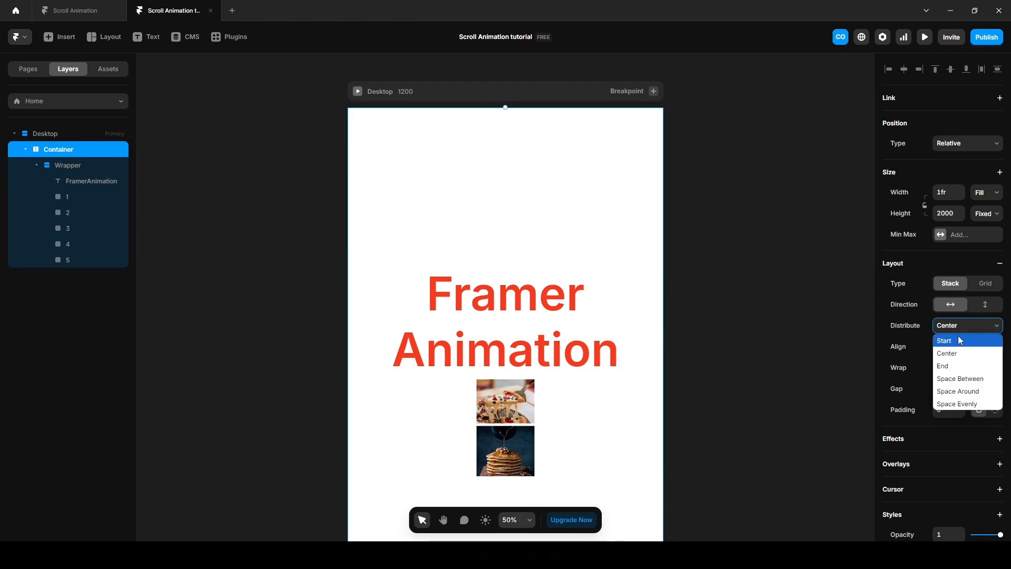
left_click(960, 341)
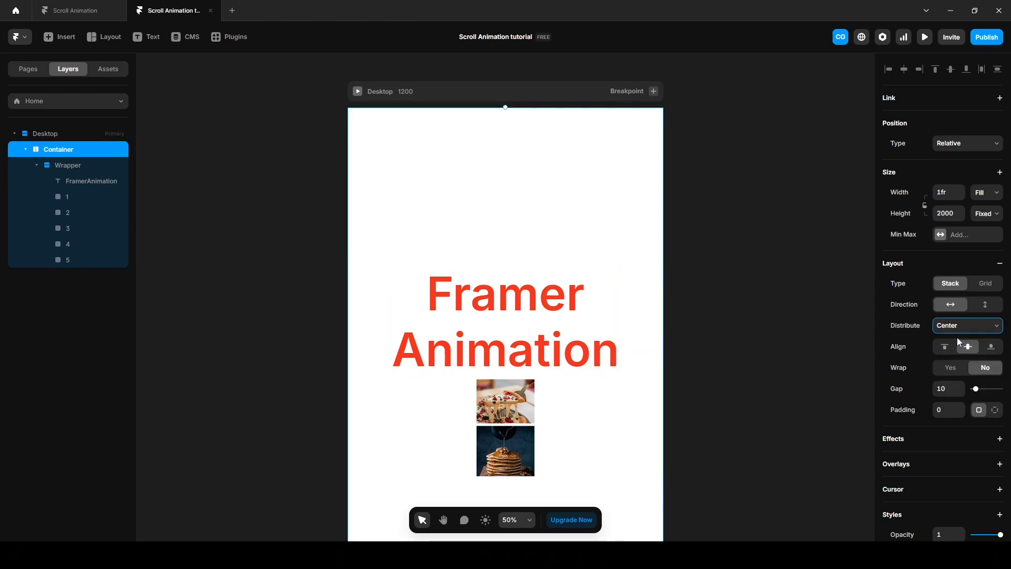
left_click(985, 308)
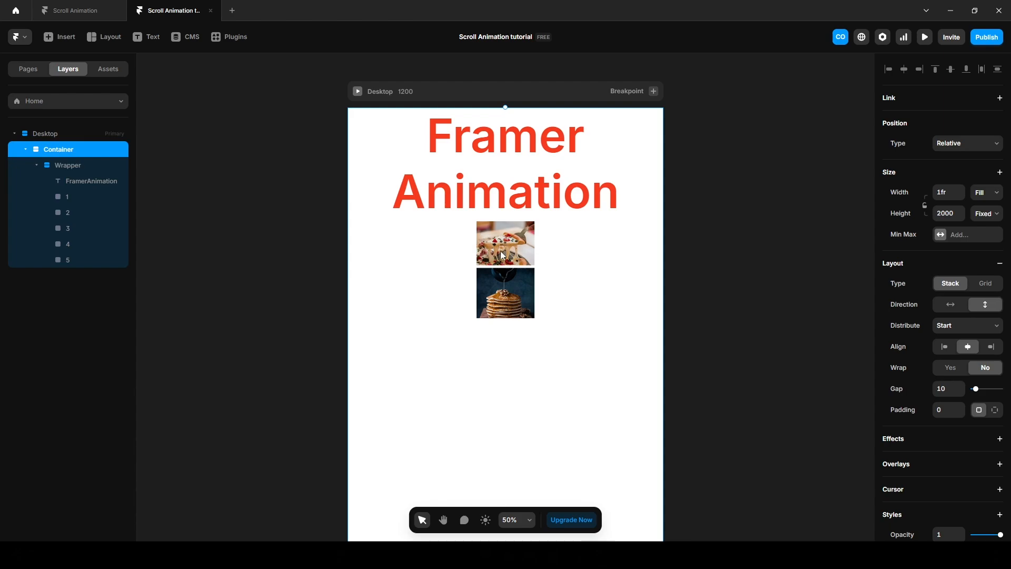
left_click(684, 248)
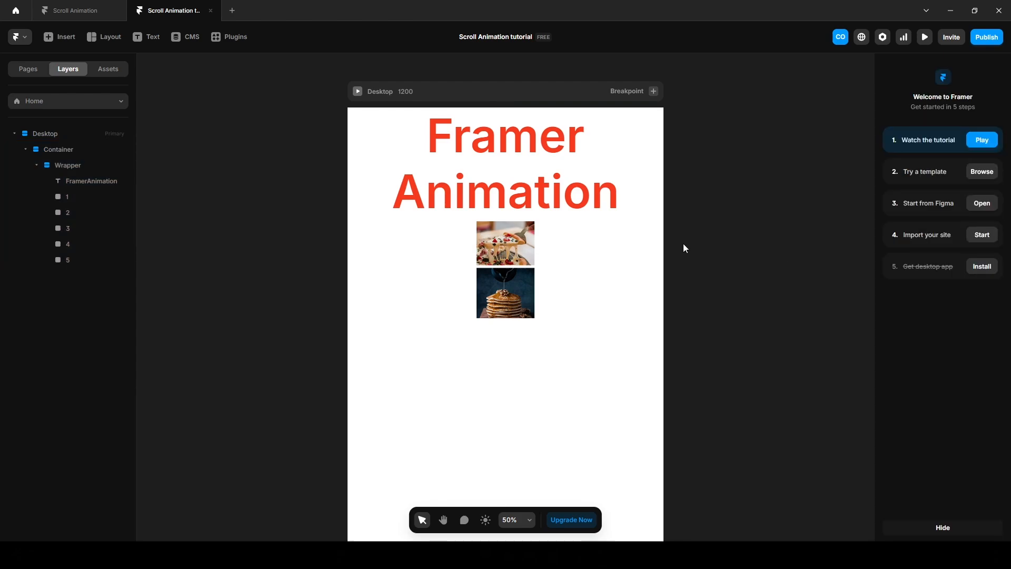
Make image 1 absolutely positioned and move it above the page's upper-left corner, about -218 from the top and 58 from the left.
left_click(490, 248)
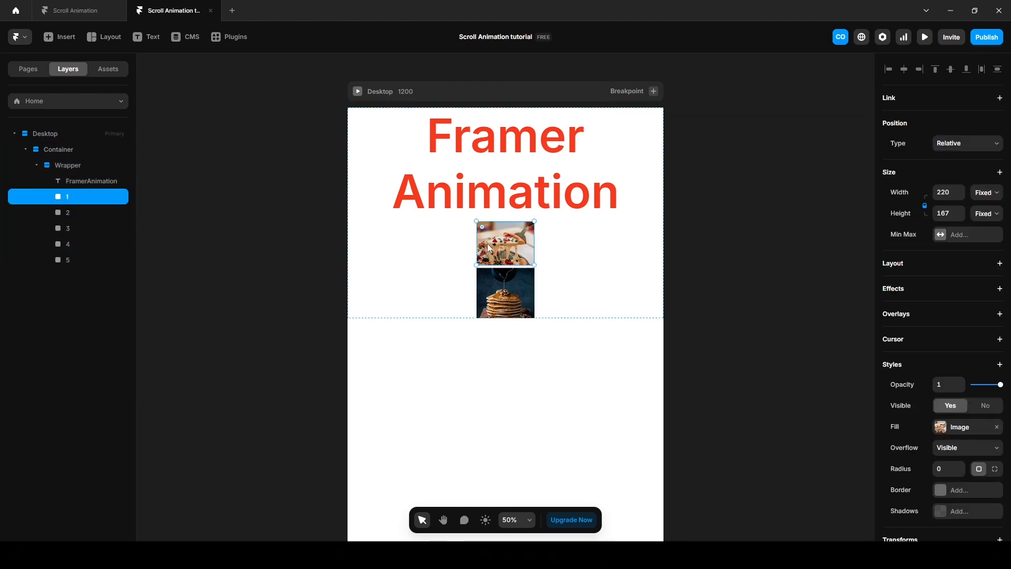
left_click(947, 144)
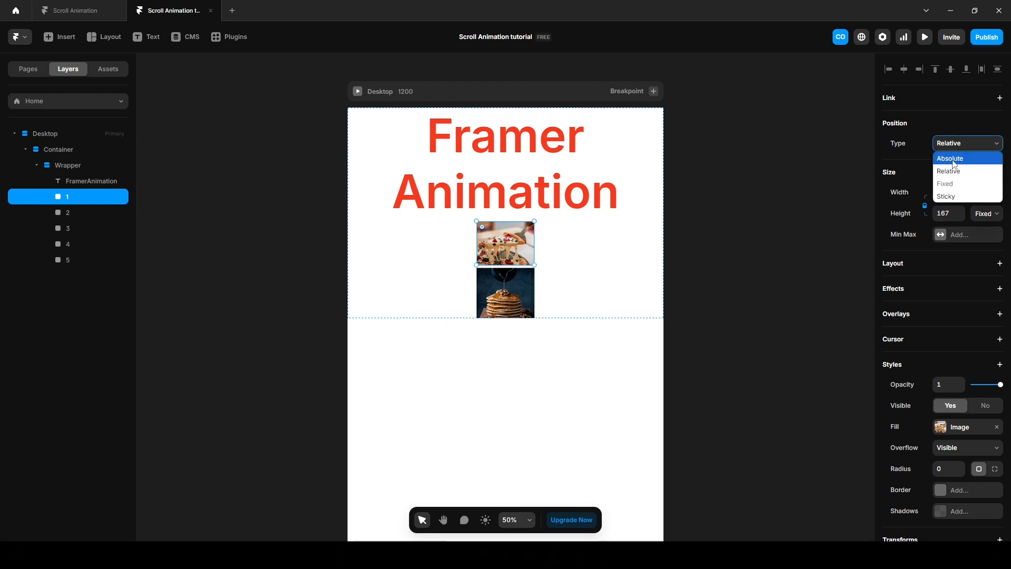
left_click(954, 159)
scroll(514, 317, "up", 2)
left_click_drag(514, 318, 401, 150)
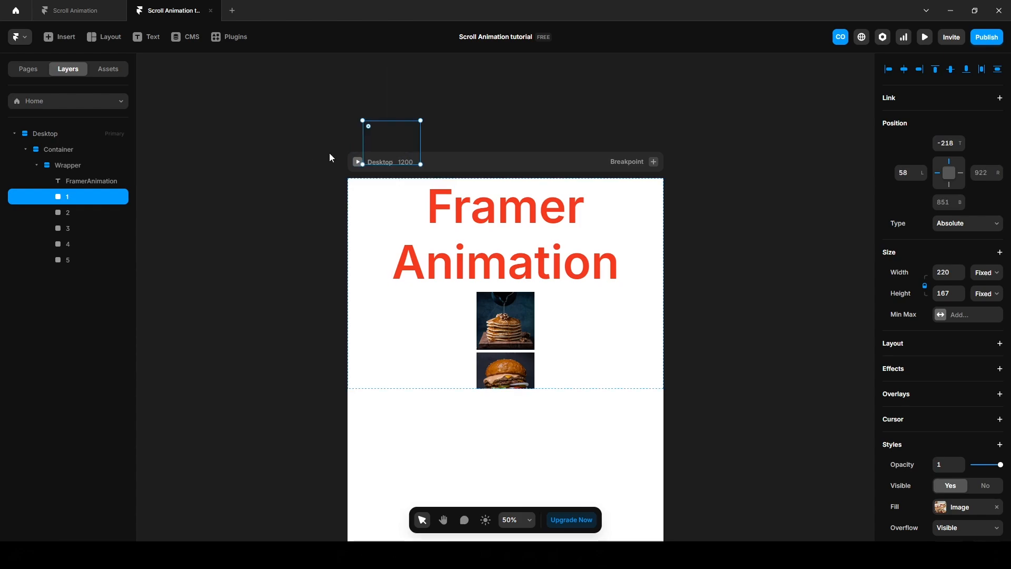
Set the overflow of the Wrapper, Container and Desktop layers together to Visible.
left_click(71, 166)
left_click(67, 151)
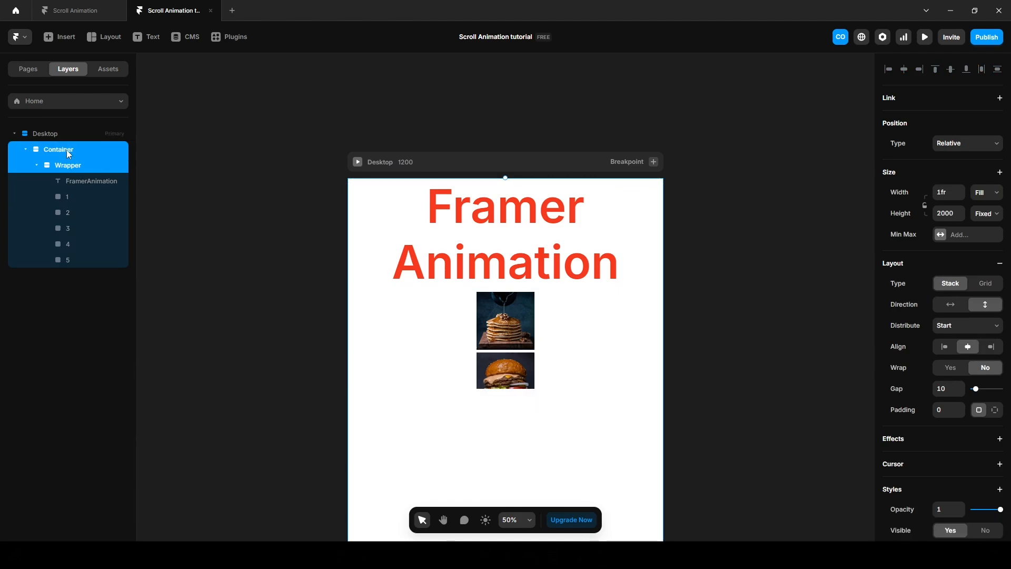
left_click(35, 133, "shift")
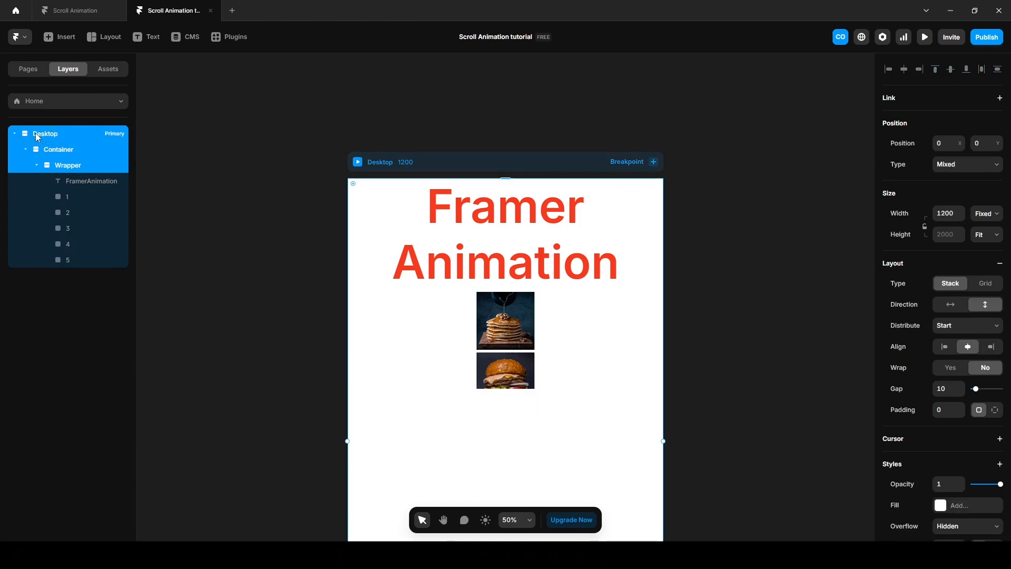
left_click(950, 527)
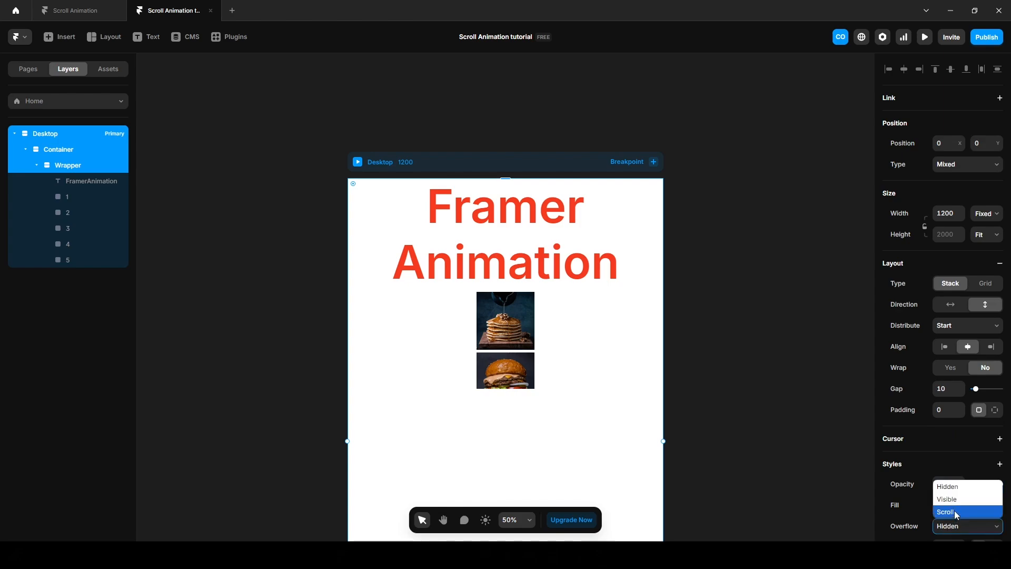
left_click(947, 498)
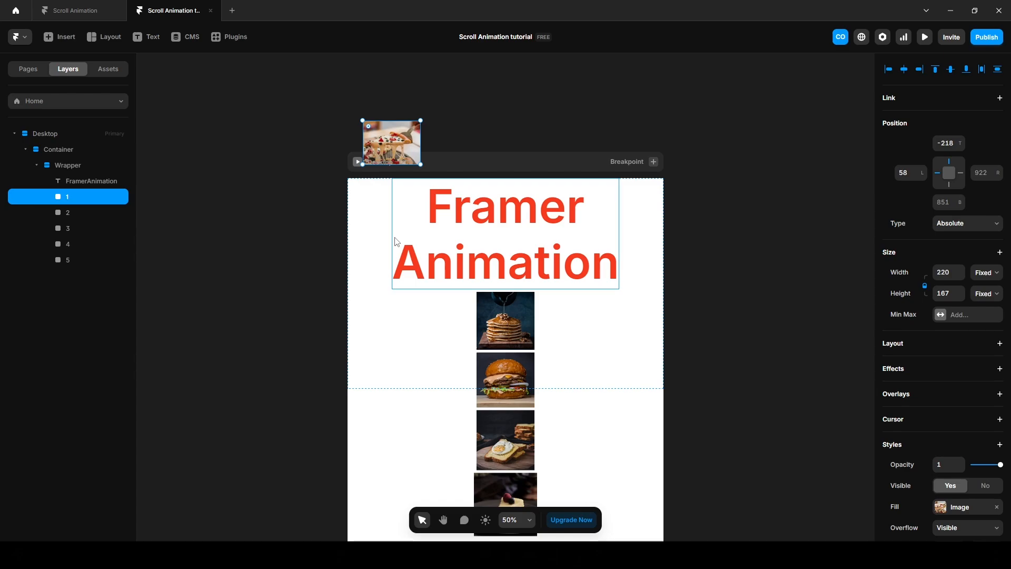
Make image 2 absolutely positioned and move it outside the page's left edge, about 101 from the top and -266 from the left.
key("Tab")
left_click(960, 143)
left_click(950, 158)
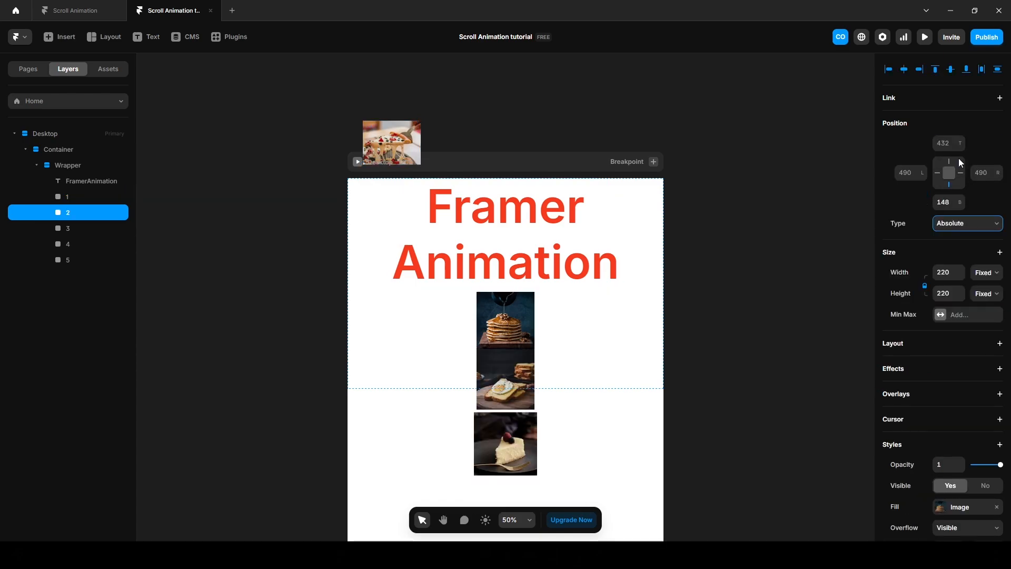
left_click_drag(502, 318, 305, 236)
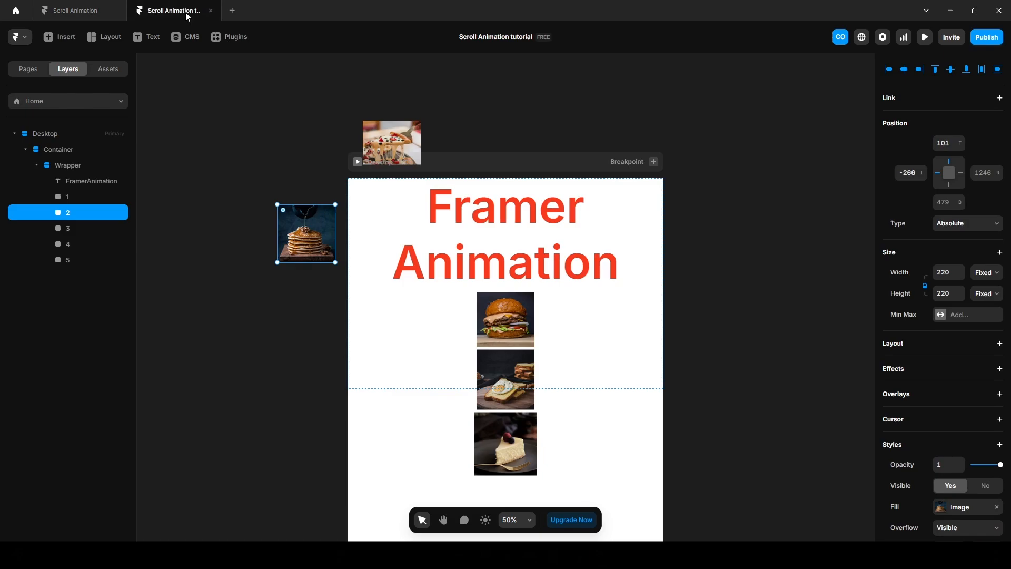
Make the burger image absolutely positioned and move it below the Wrapper area, near the page's left edge.
left_click(516, 323)
left_click(960, 145)
left_click(951, 158)
left_click_drag(495, 330, 394, 422)
Make image 4, the egg toast, absolutely positioned and move it outside the page's right edge beside the heading.
left_click(509, 322)
left_click(960, 144)
left_click(951, 158)
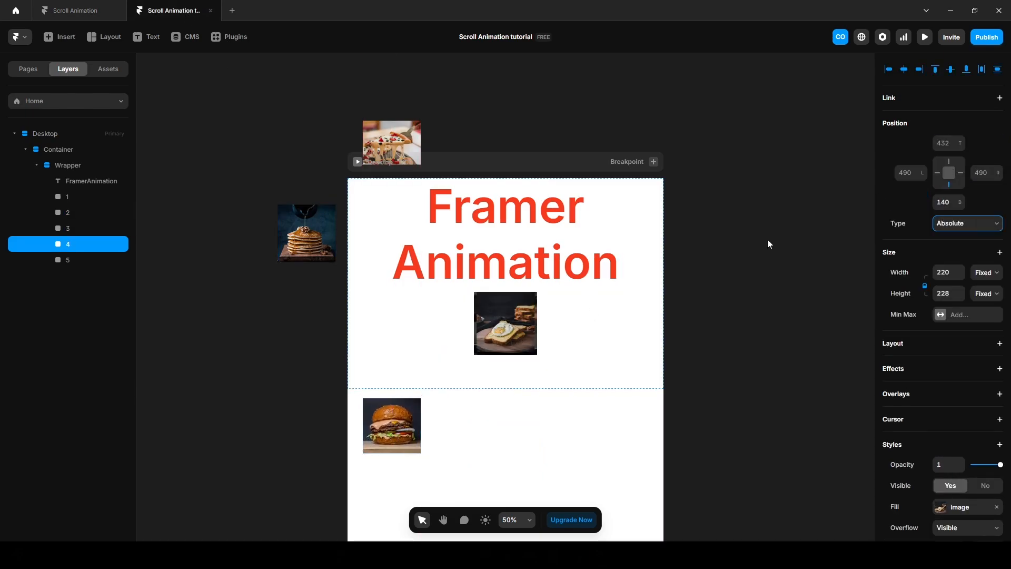
left_click_drag(507, 323, 757, 218)
Make image 5, the cheesecake, absolutely positioned and place it outside the page's right edge, overlapping image 4.
left_click(508, 322)
left_click(964, 144)
left_click(958, 159)
left_click(228, 340)
Set the Wrapper stack's direction to horizontal and the "Framer Animation" heading's width to Fill.
left_click(62, 165)
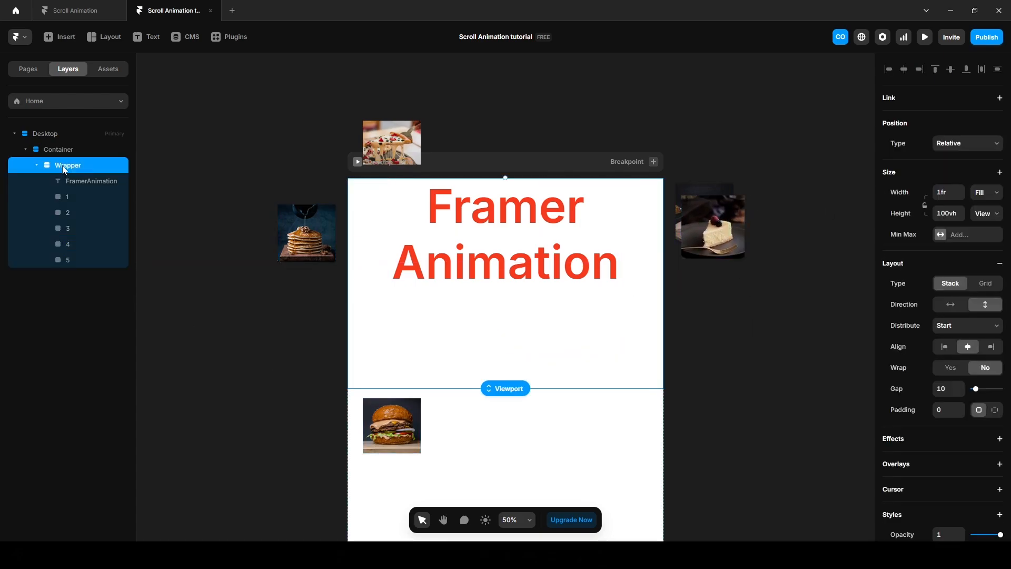
left_click(958, 306)
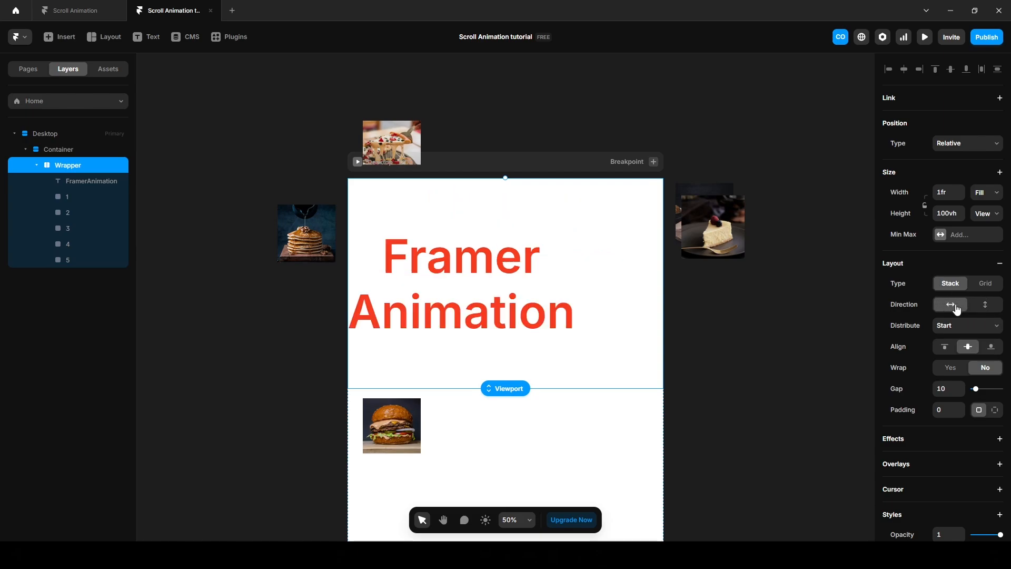
left_click(78, 182)
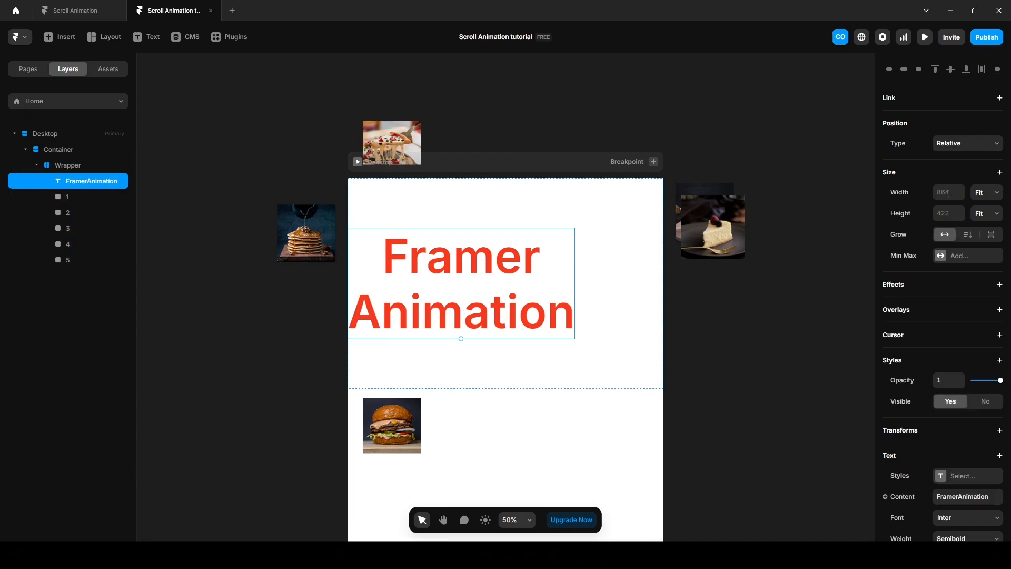
left_click(986, 193)
left_click(981, 232)
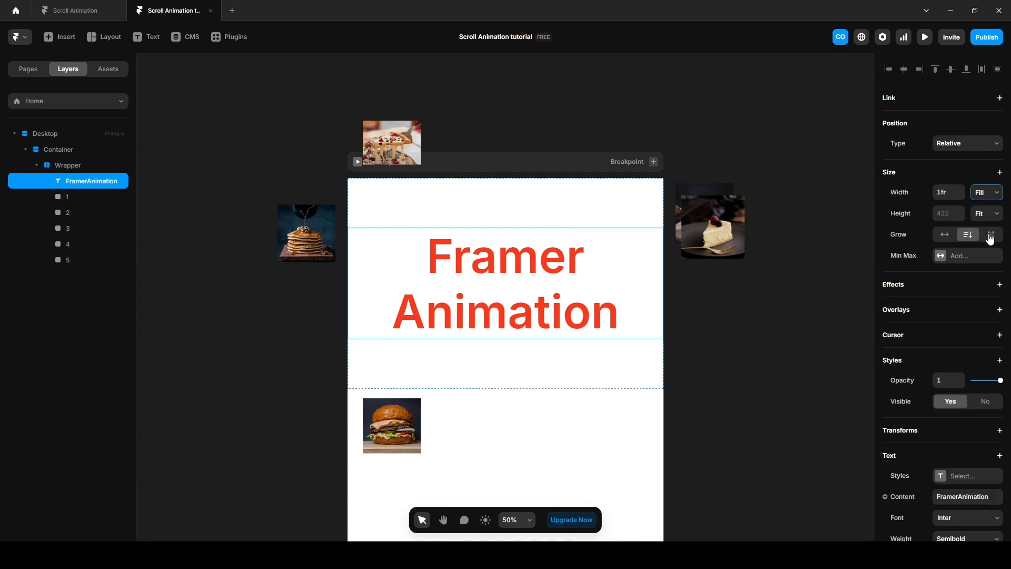
left_click(217, 356)
scroll(217, 356, "down", 1)
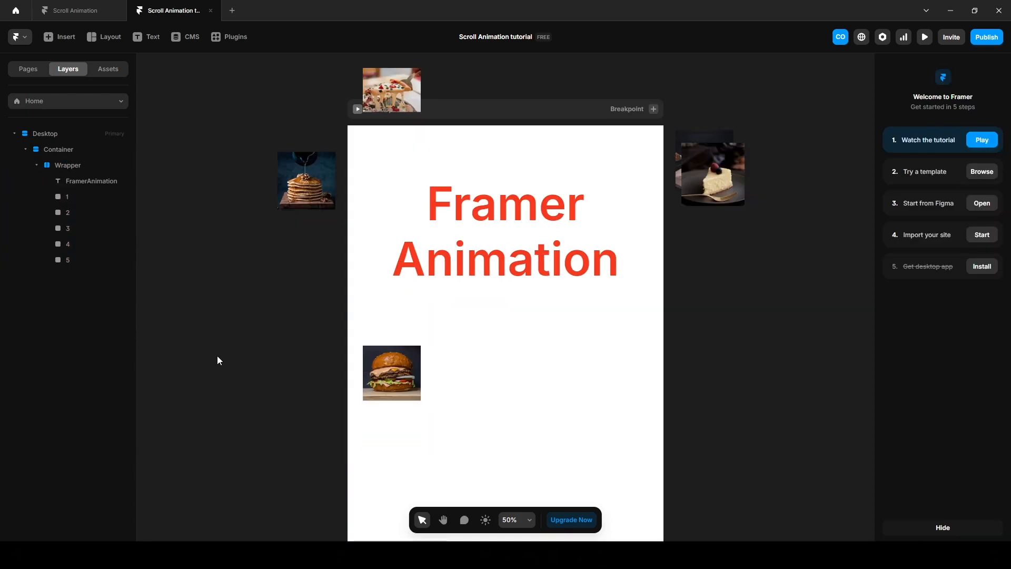
Draw a frame about 338 by 52 below the heading in the Container and set its position type to Absolute.
left_click(461, 350)
key("f")
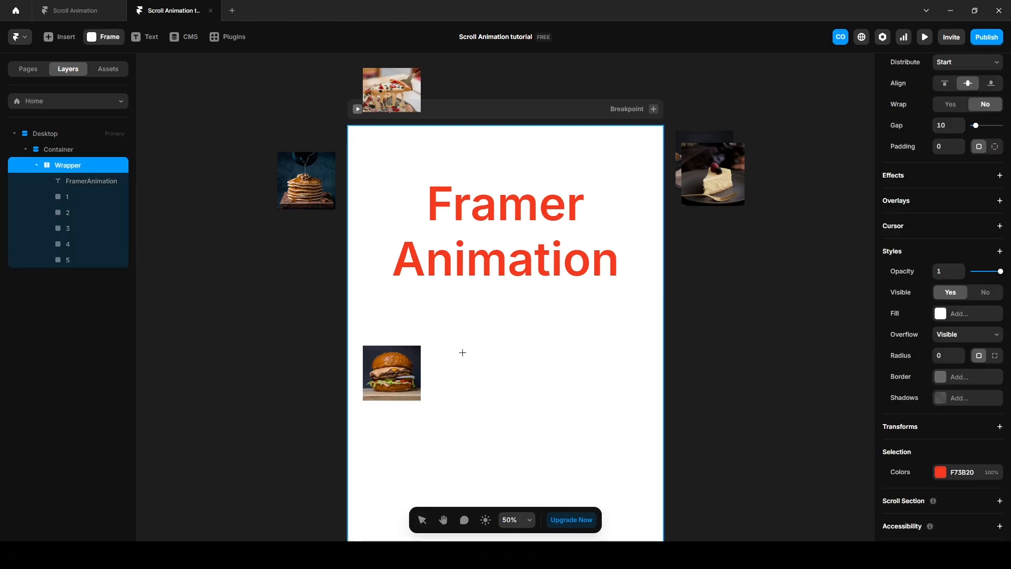
left_click_drag(461, 353, 549, 367)
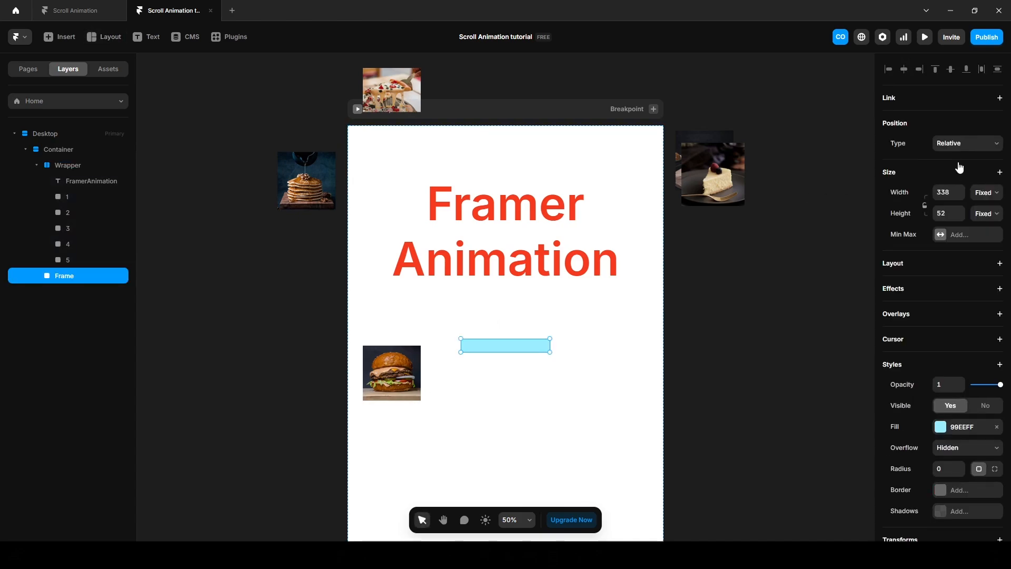
left_click(956, 144)
left_click(952, 158)
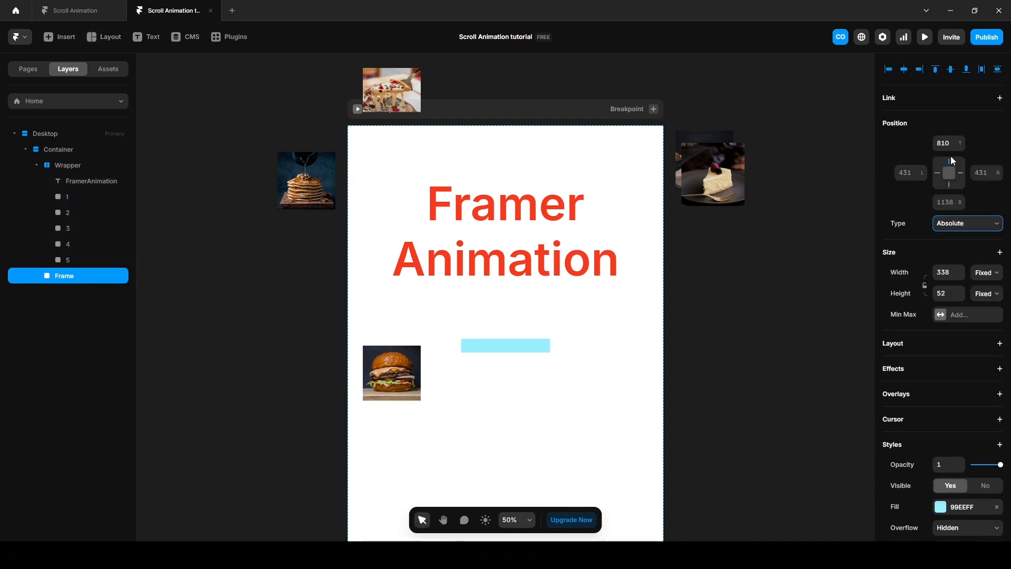
Move the frame down beside the burger image, about 944 from the top, and place it above Wrapper in the layer order.
scroll(506, 258, "down", 2)
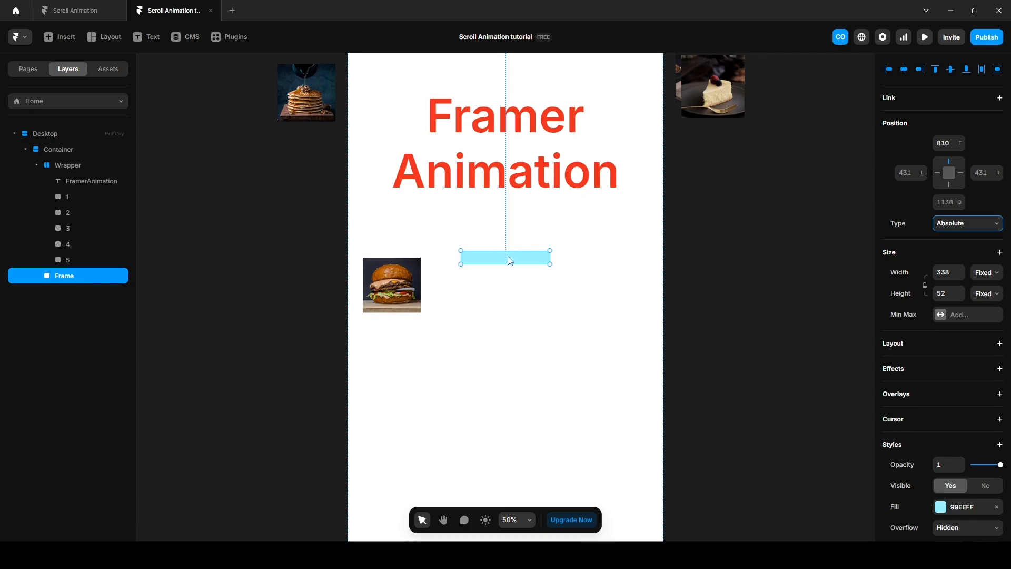
left_click_drag(505, 252, 502, 285)
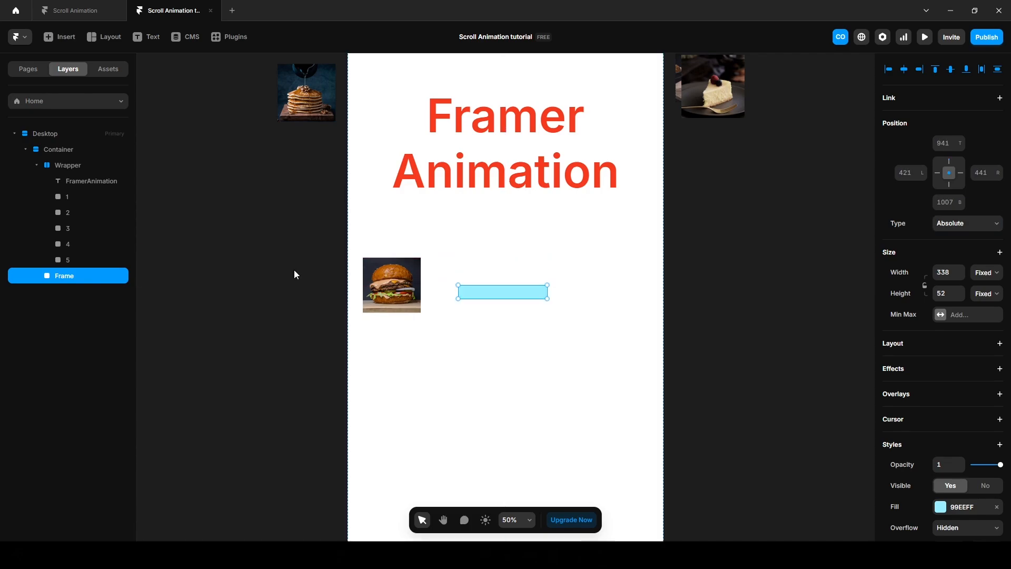
key("Down")
key("Down")
key("Down")
left_click_drag(63, 276, 63, 160)
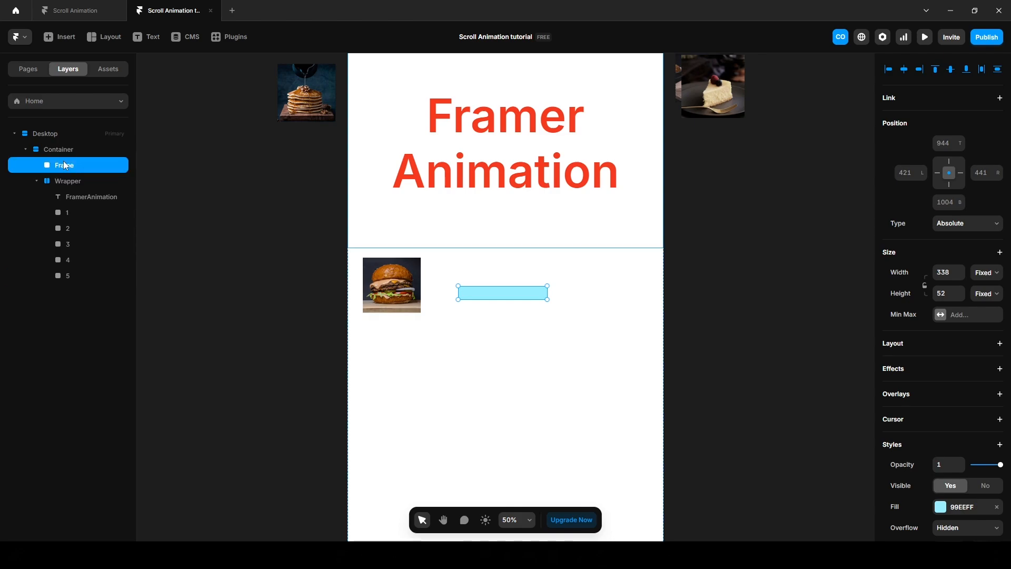
Add a scroll section named "scroll" to the frame and deselect it.
scroll(929, 378, "down", 5)
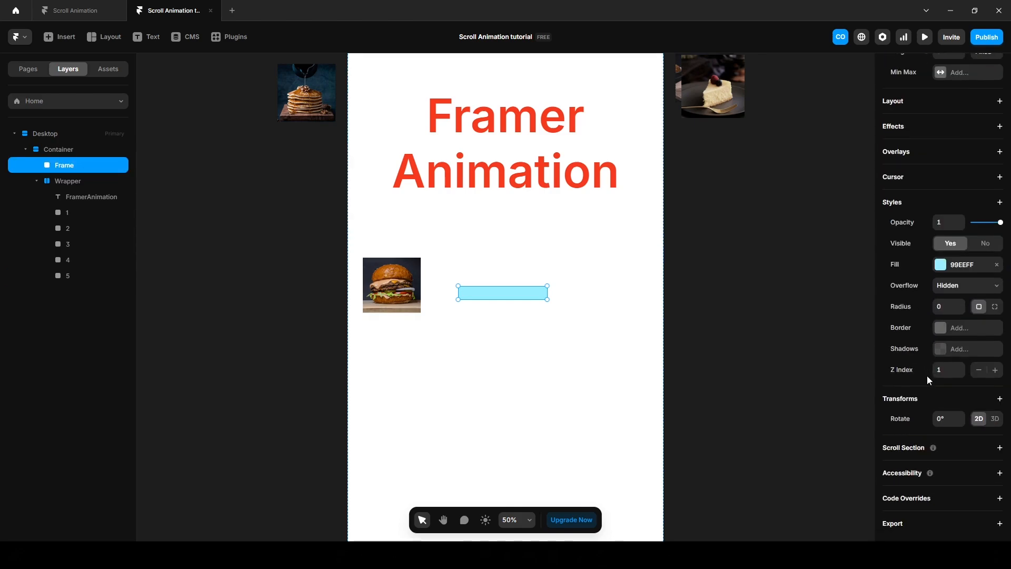
left_click(904, 450)
left_click(952, 466)
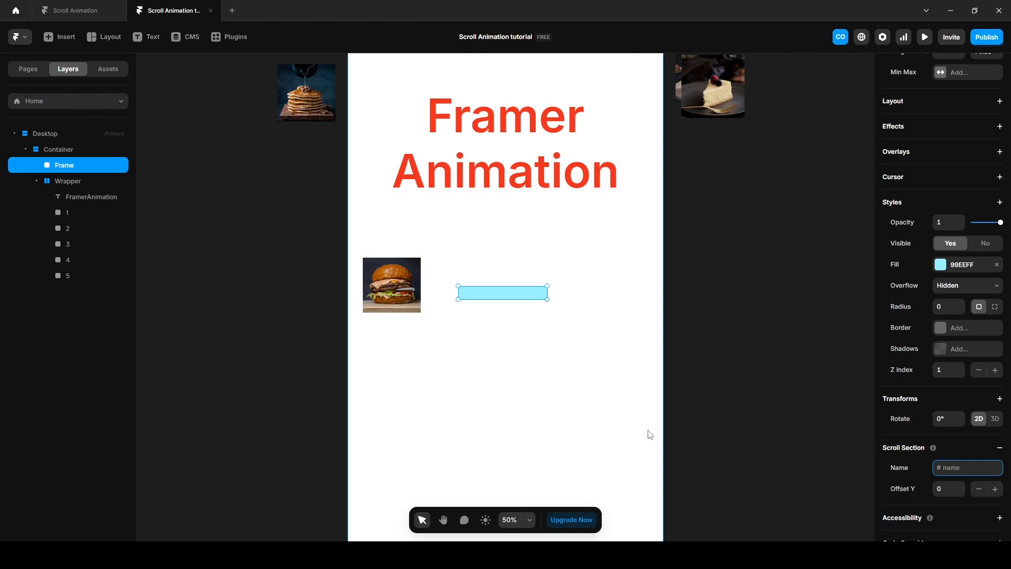
type("scroll")
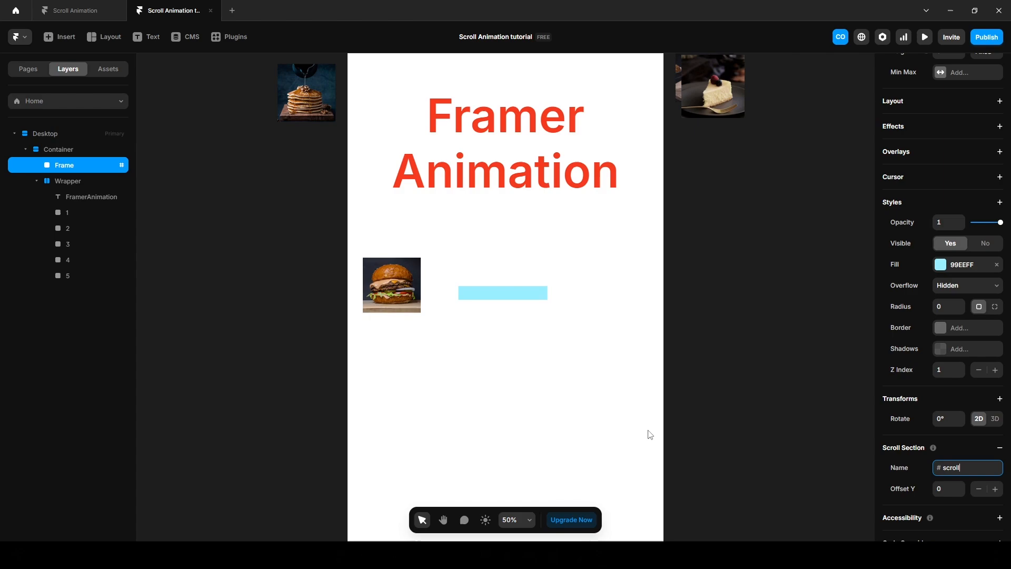
left_click(648, 430)
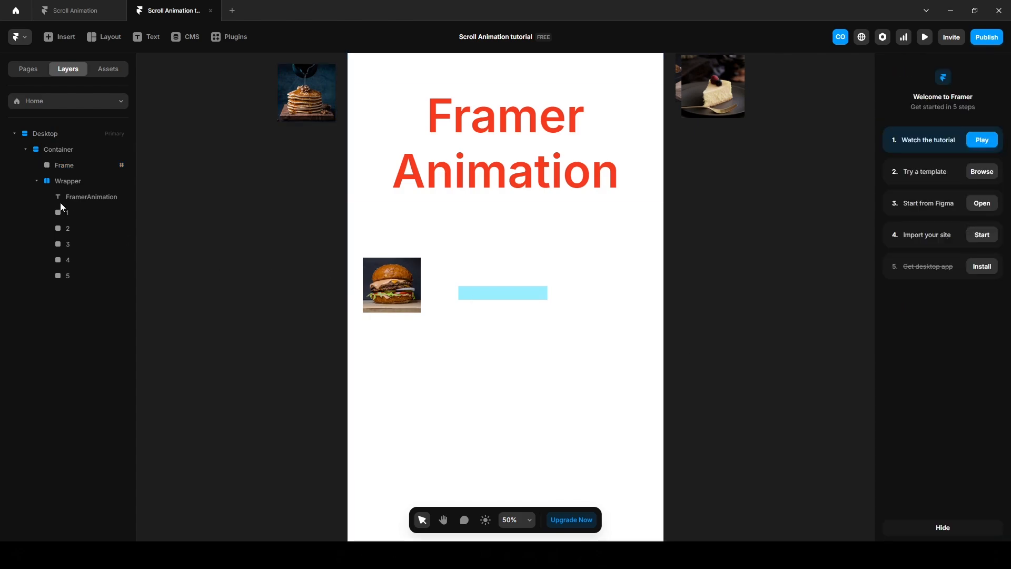
Add a Scroll Transform effect to image 1, triggered by Section in View with #scroll as its section.
left_click(74, 213)
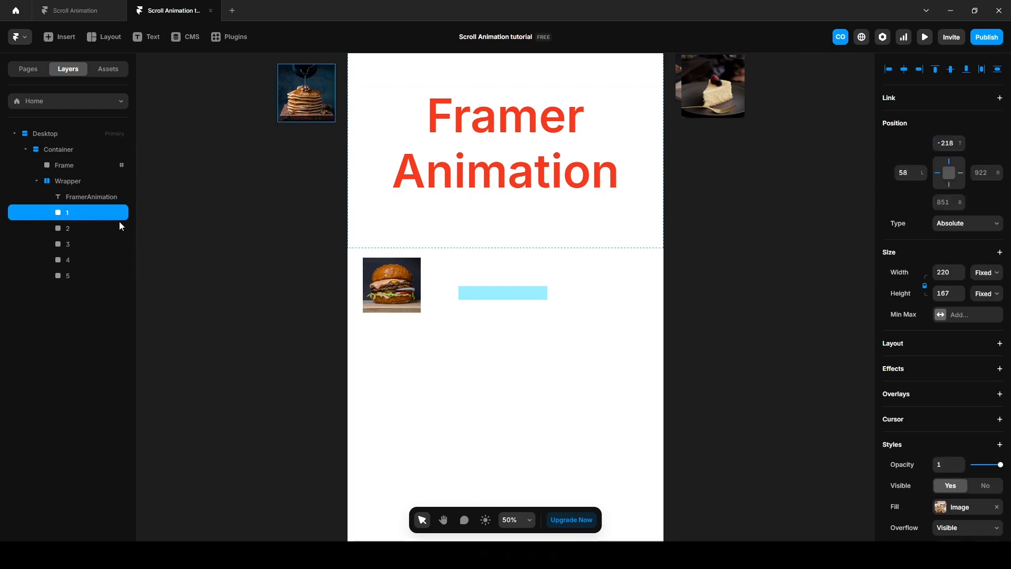
left_click(907, 365)
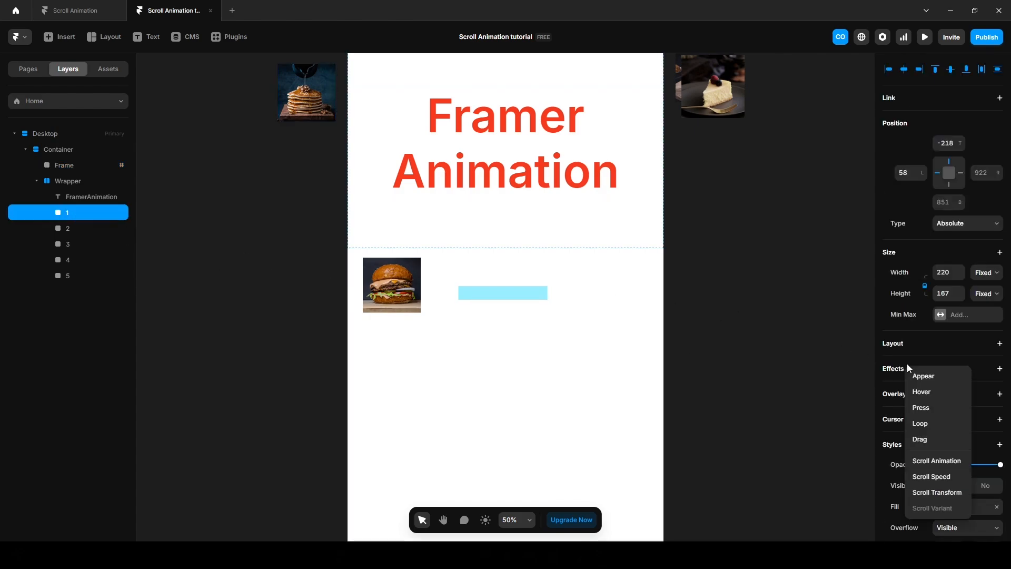
left_click(941, 495)
left_click(824, 418)
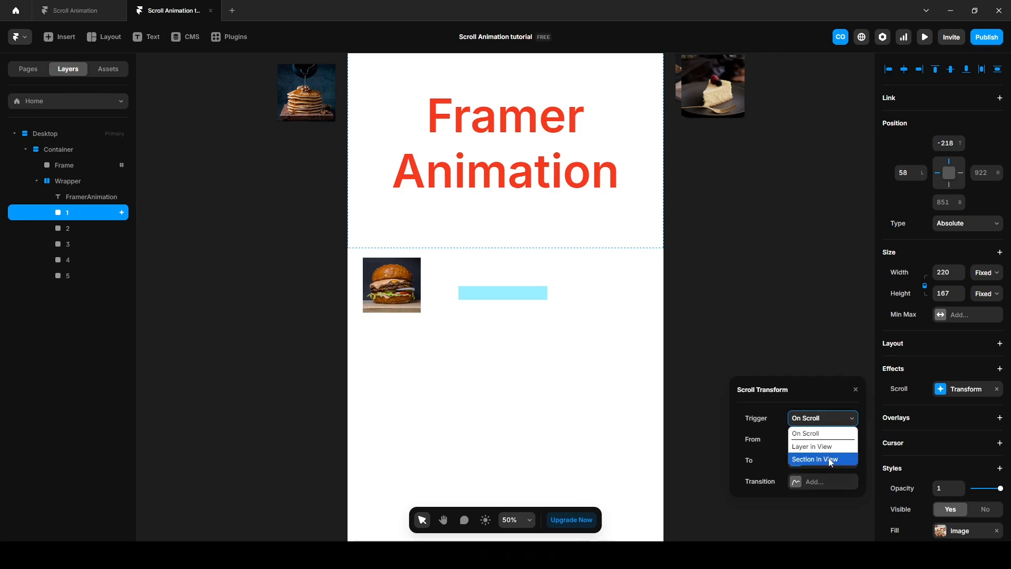
left_click(829, 458)
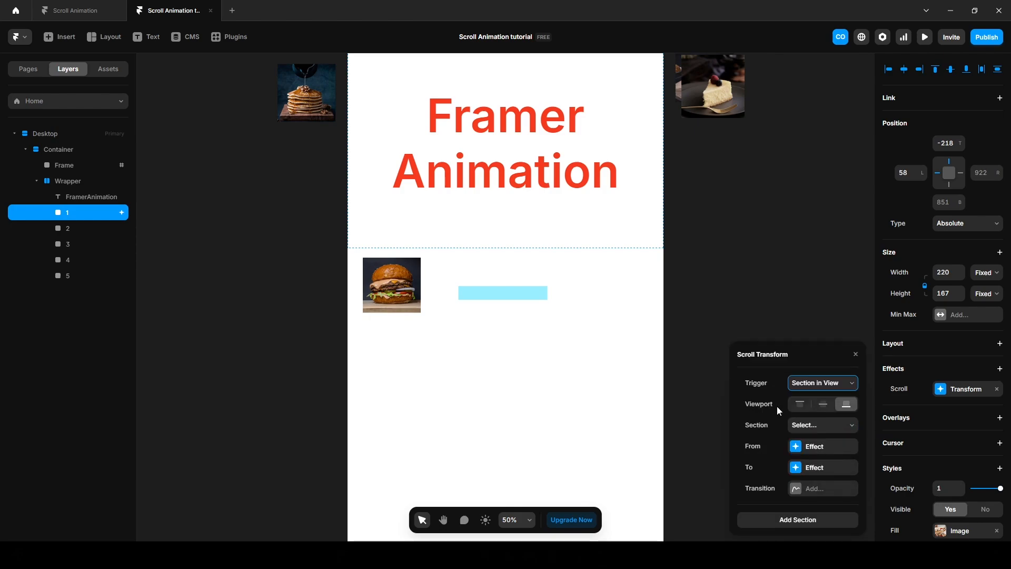
left_click(816, 426)
left_click(817, 452)
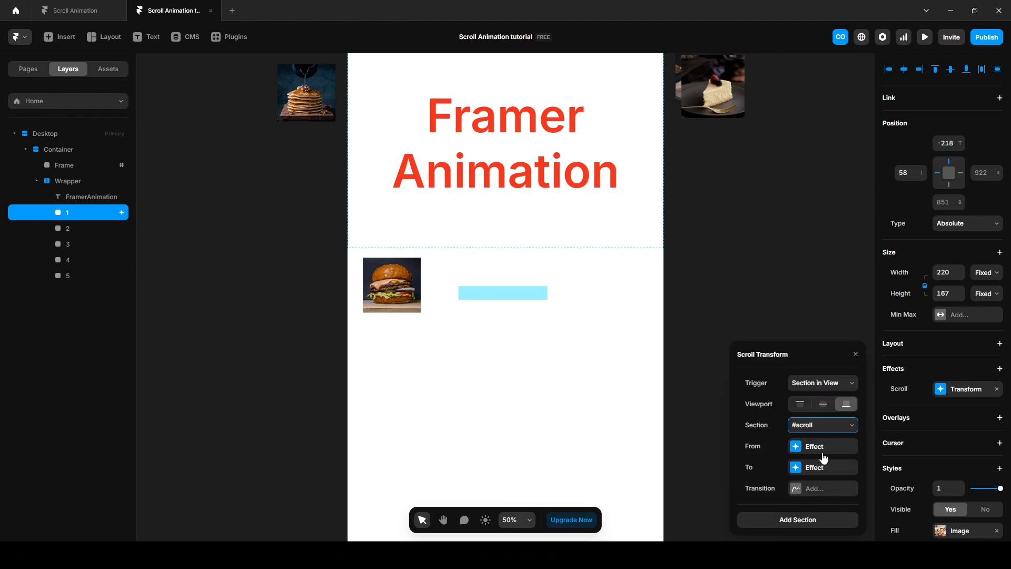
Set the starting state of image 1's scroll transform to opacity 1 and scale 1.
left_click(823, 446)
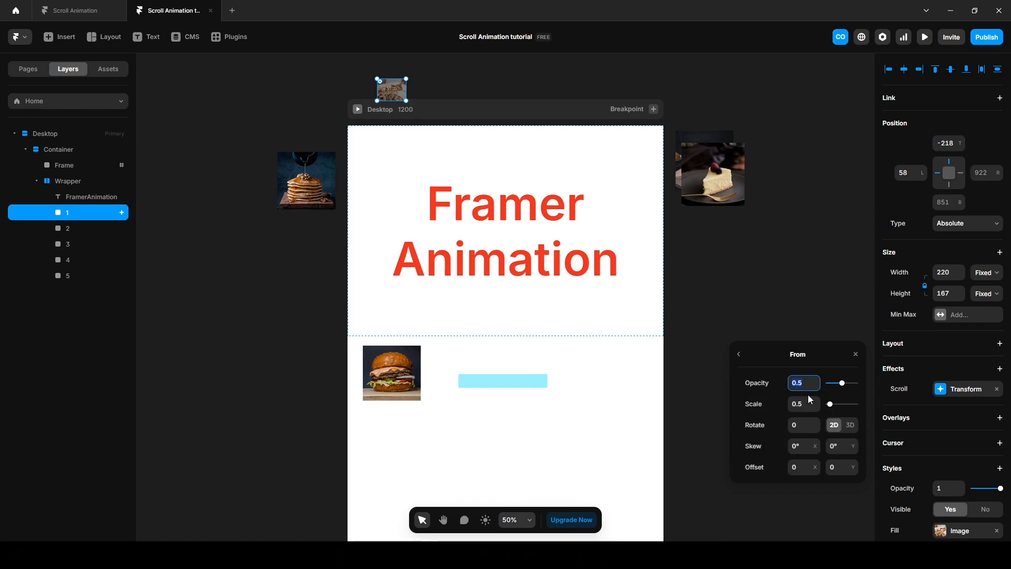
type("1")
key("Tab")
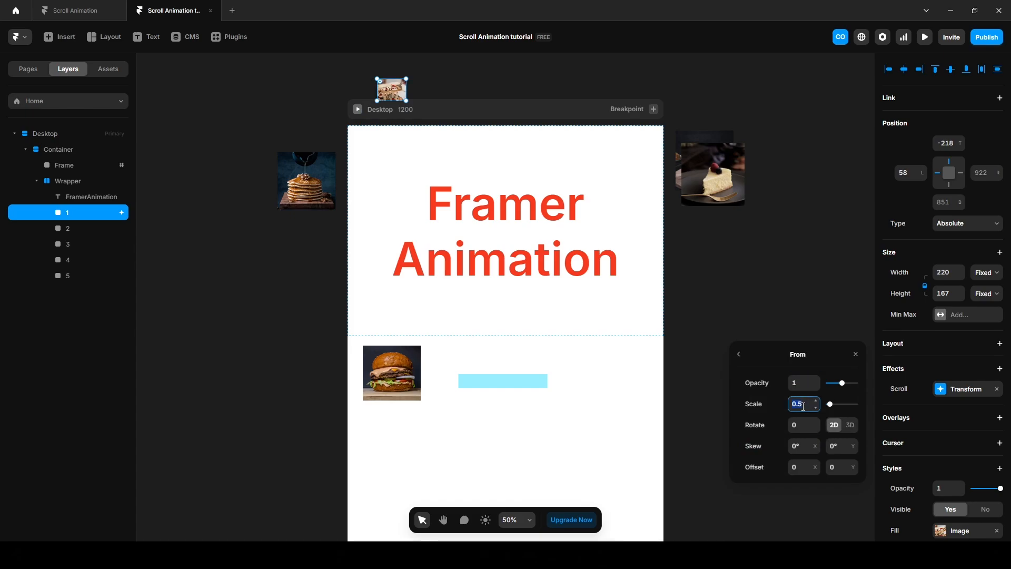
type("1")
key("Escape")
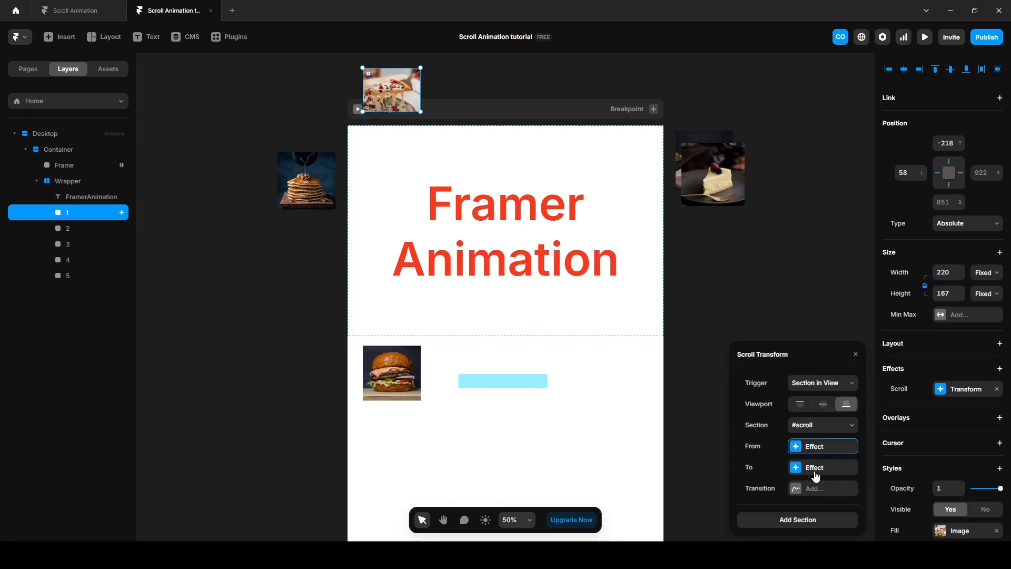
Set the X offset of image 1's To effect to 420 and preview the scroll movement, returning to the canvas.
left_click(816, 467)
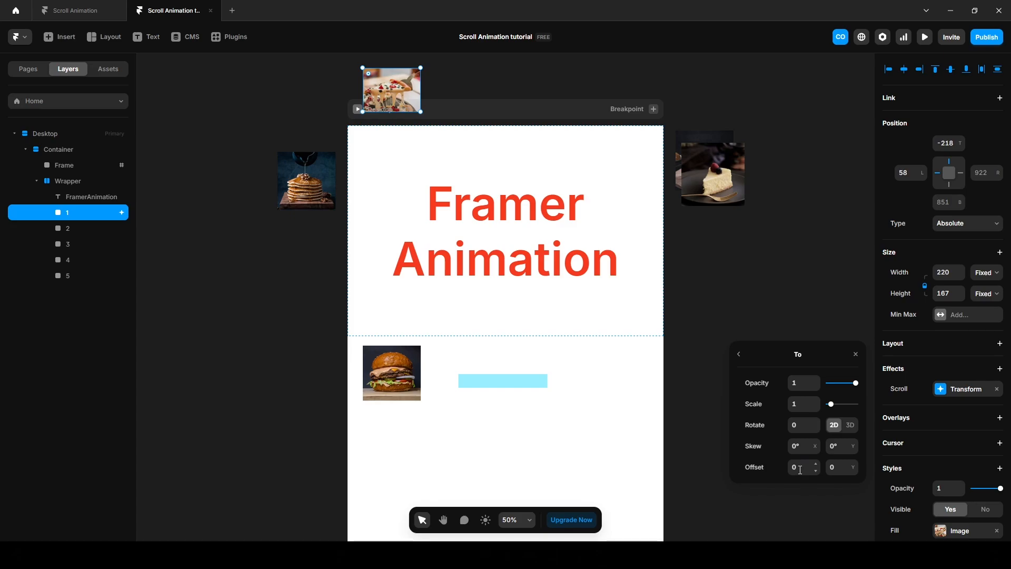
left_click(797, 468)
type("42")
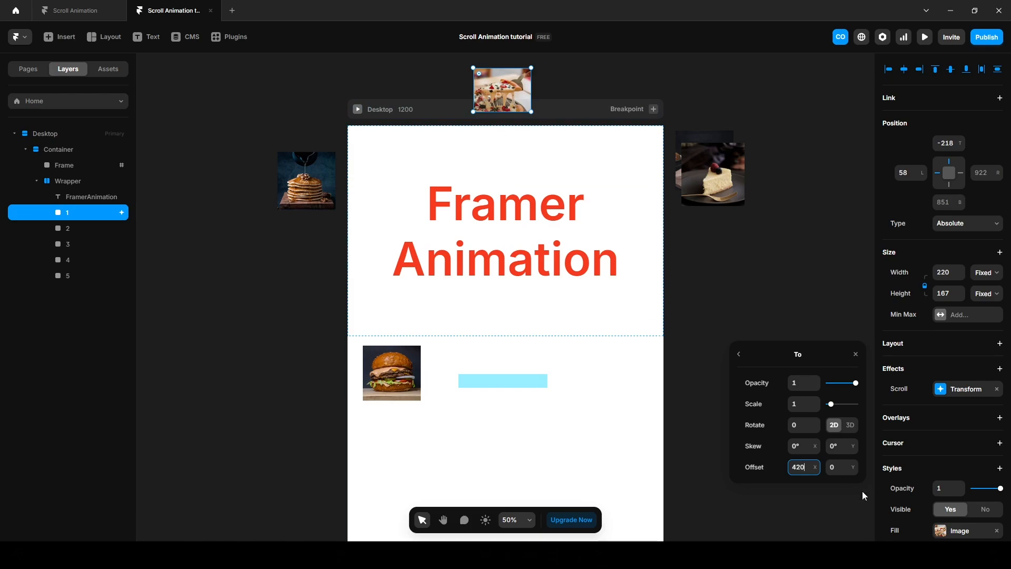
key("Tab")
left_click(696, 441)
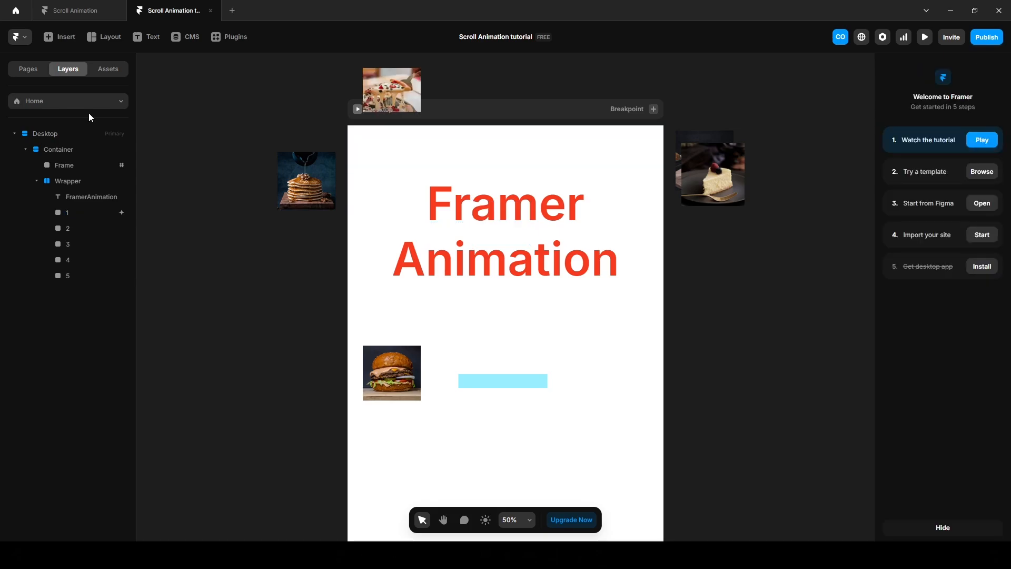
left_click(924, 37)
scroll(497, 316, "down", 5)
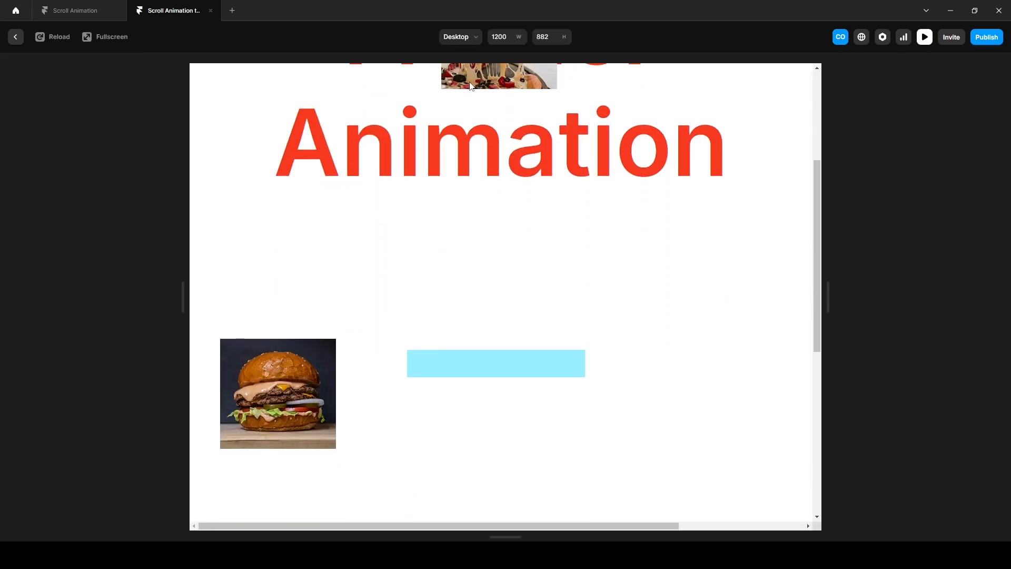
scroll(511, 319, "up", 2)
scroll(511, 318, "down", 1)
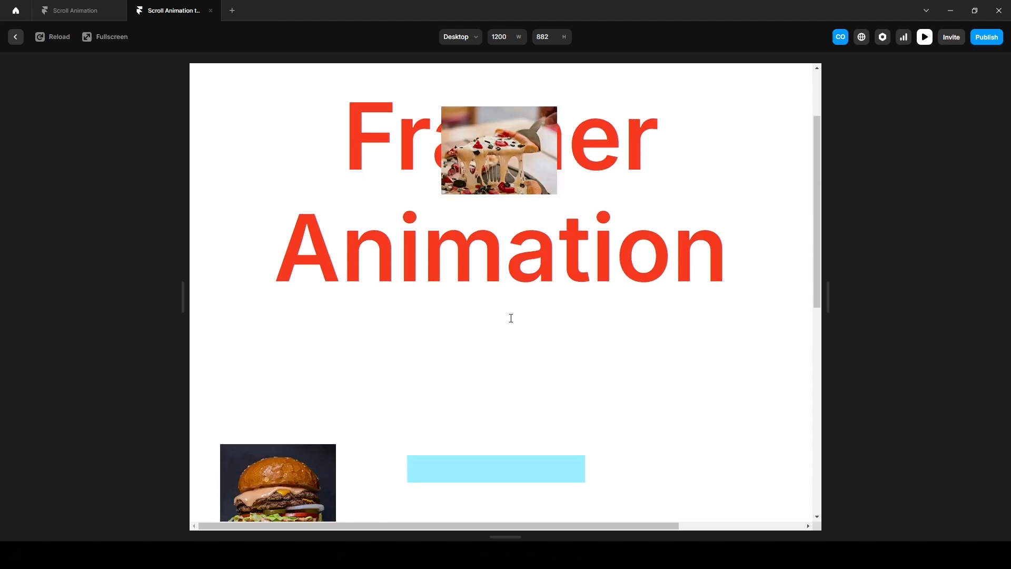
left_click(15, 37)
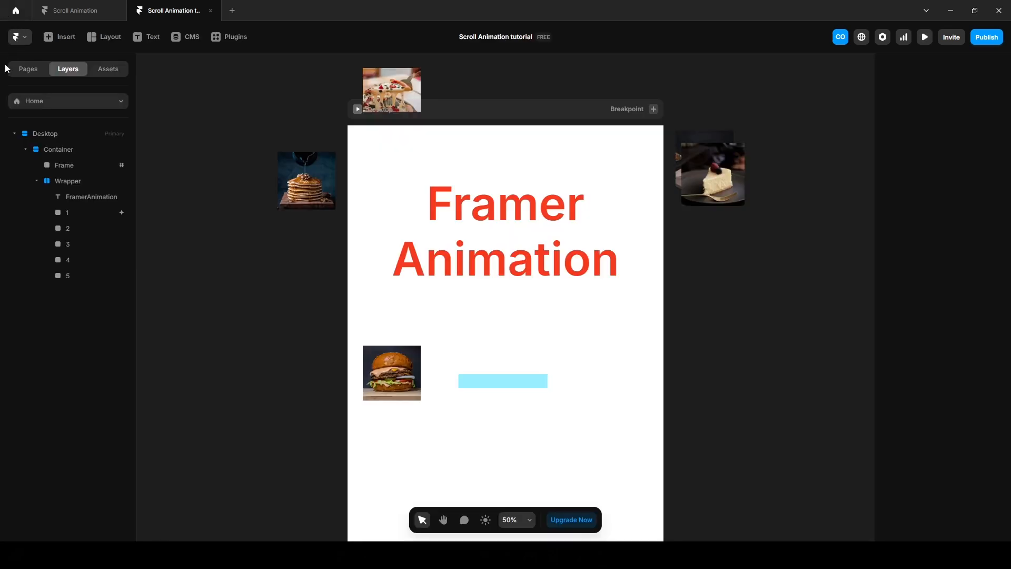
Set the Wrapper's position type to Sticky and its height to 100vh.
left_click(77, 182)
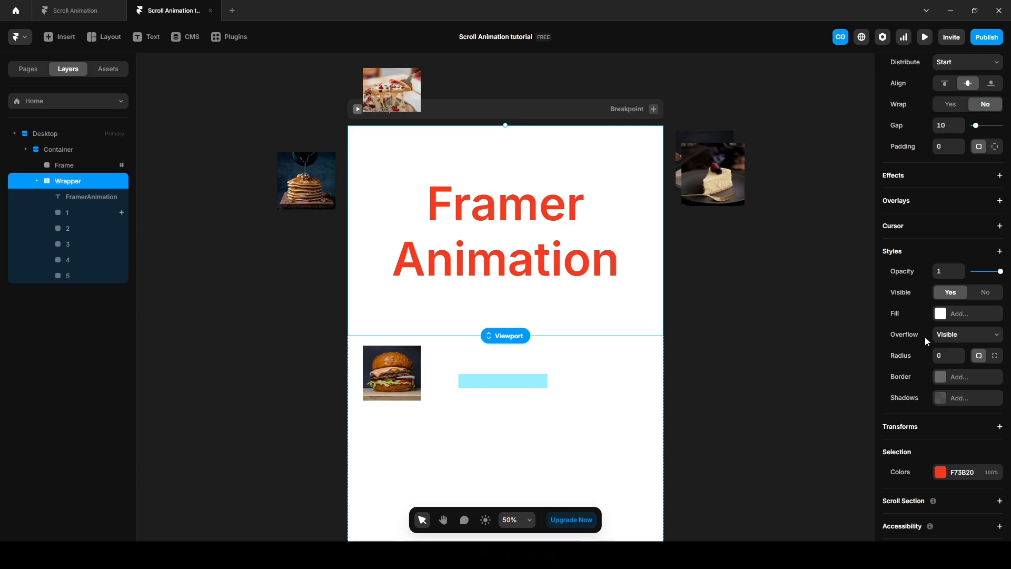
scroll(925, 339, "up", 5)
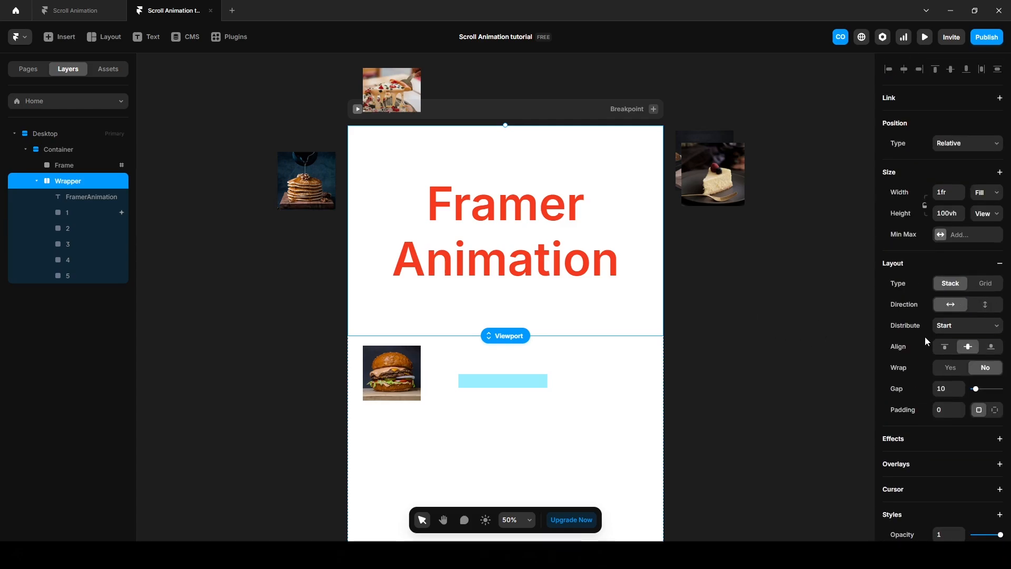
left_click(951, 143)
left_click(955, 198)
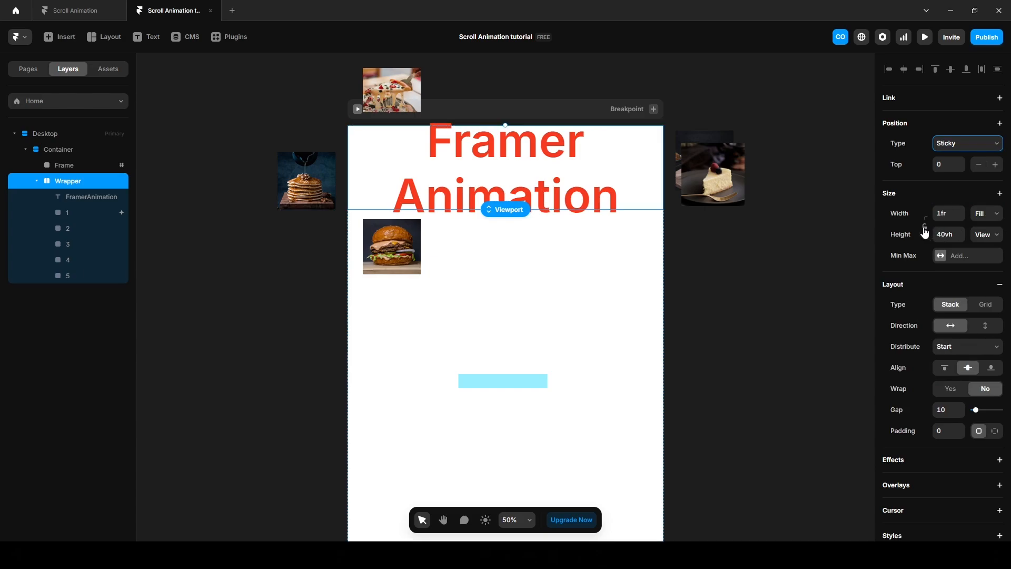
left_click(950, 237)
type("100vh")
key("Return")
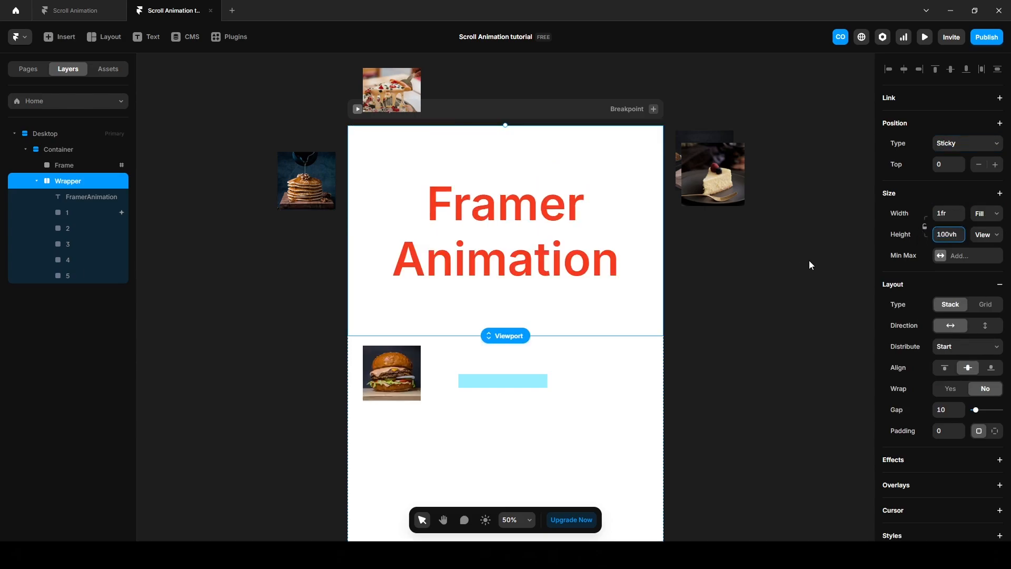
Preview the page and scroll it both ways to examine the sticky heading and image 1's animation.
left_click(925, 37)
scroll(524, 341, "down", 5)
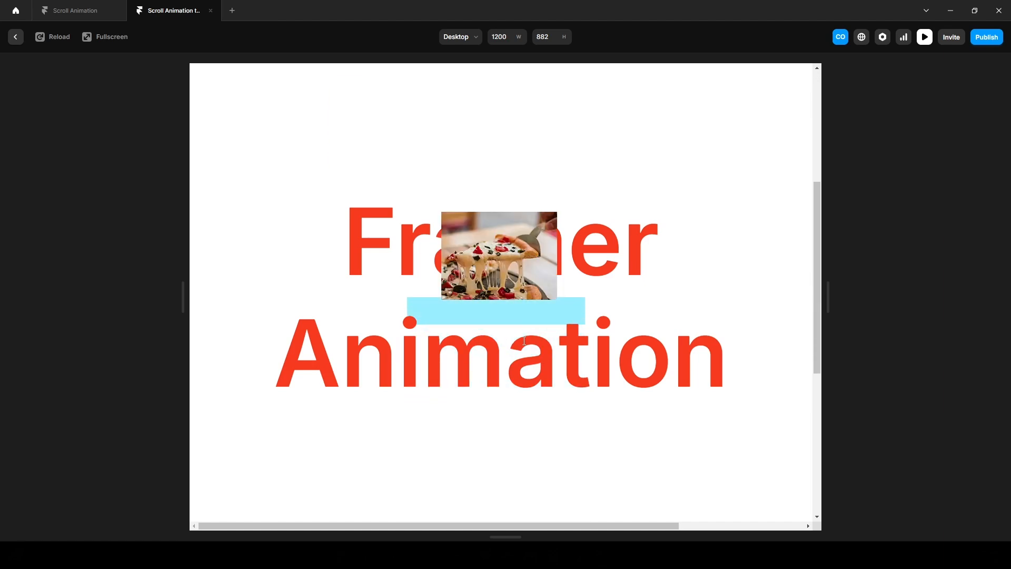
scroll(525, 341, "up", 5)
scroll(524, 340, "down", 5)
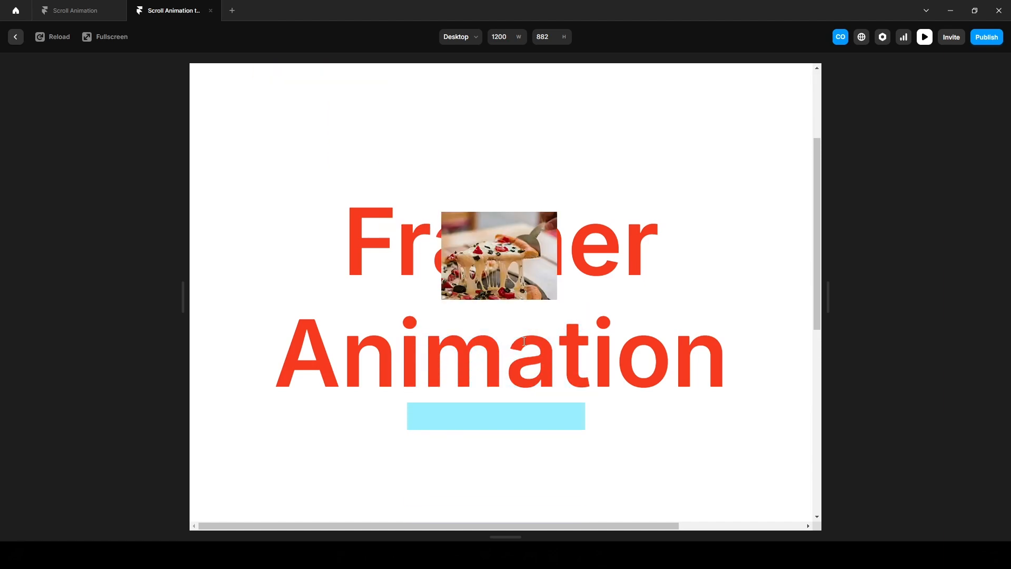
scroll(524, 341, "up", 5)
scroll(525, 341, "down", 2)
scroll(524, 341, "up", 2)
scroll(516, 383, "down", 5)
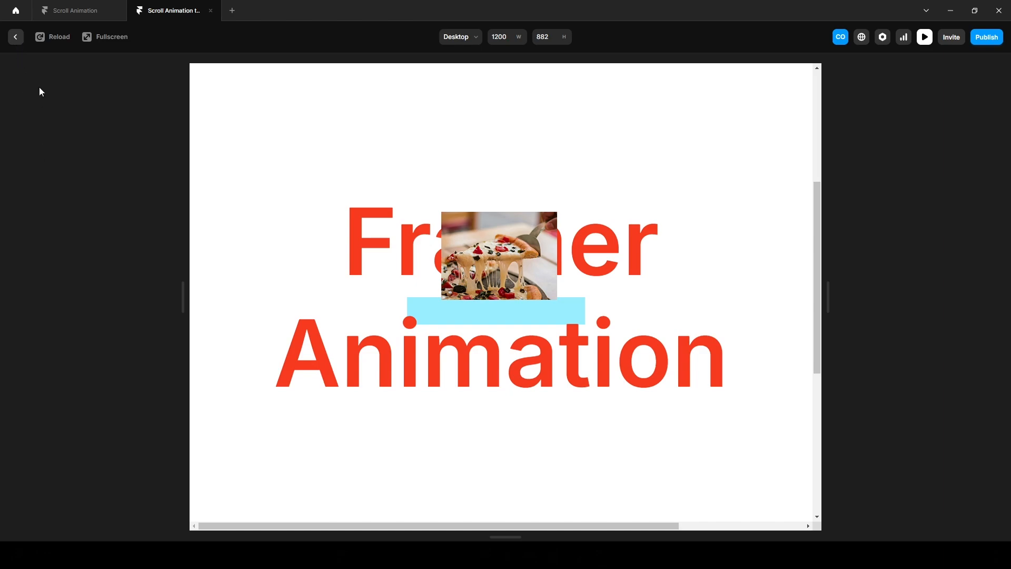
left_click(12, 35)
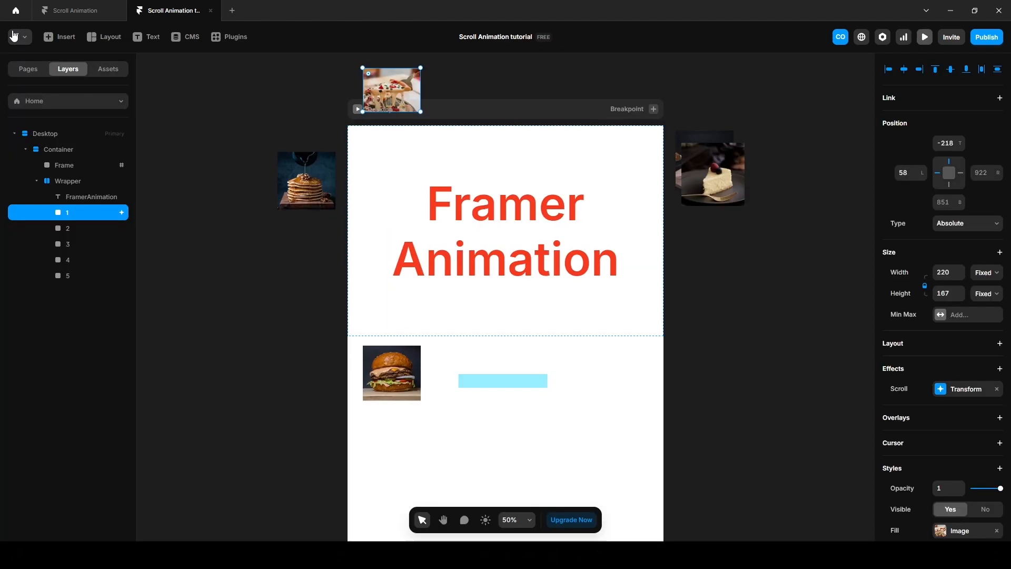
Set the damping of image 1's scroll transform transition to 150 and preview the animation while scrolling.
left_click(952, 396)
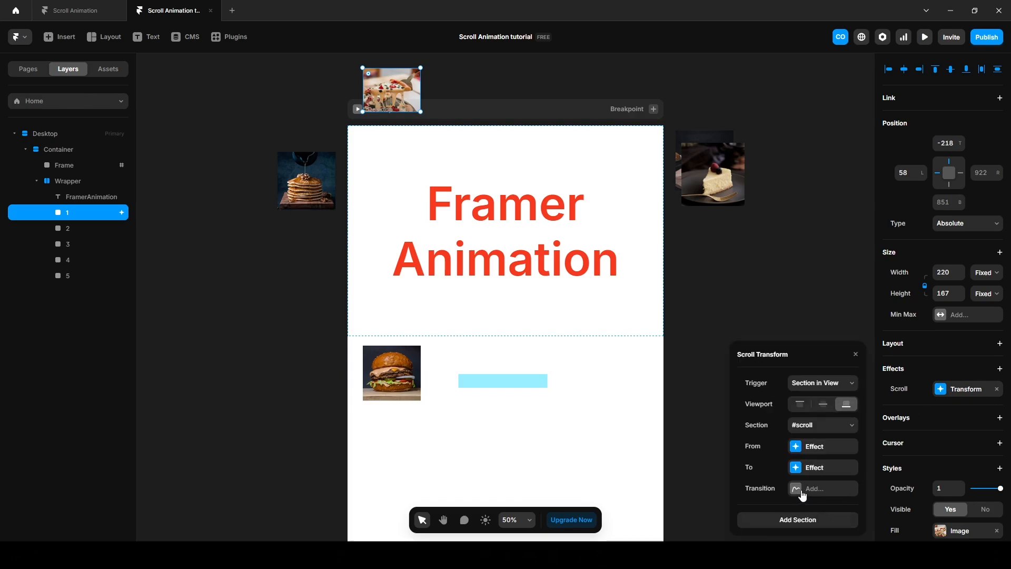
left_click(821, 489)
left_click(816, 491)
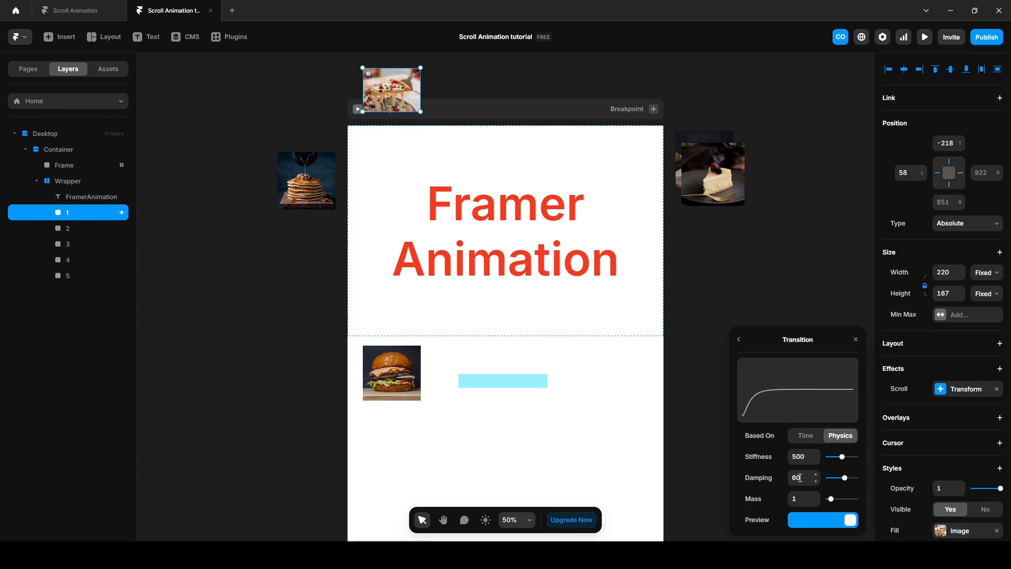
left_click(798, 478)
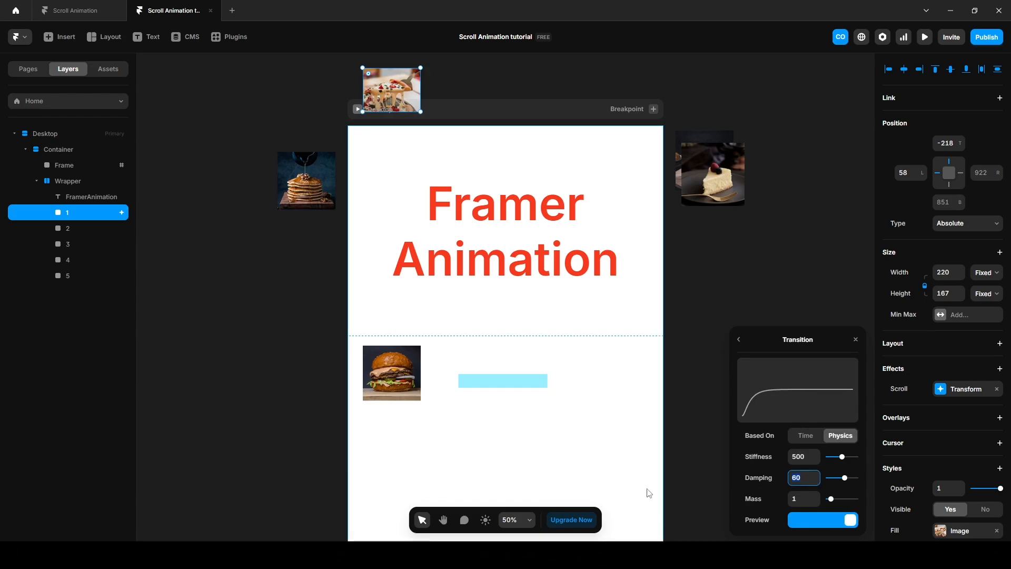
type("150")
key("Return")
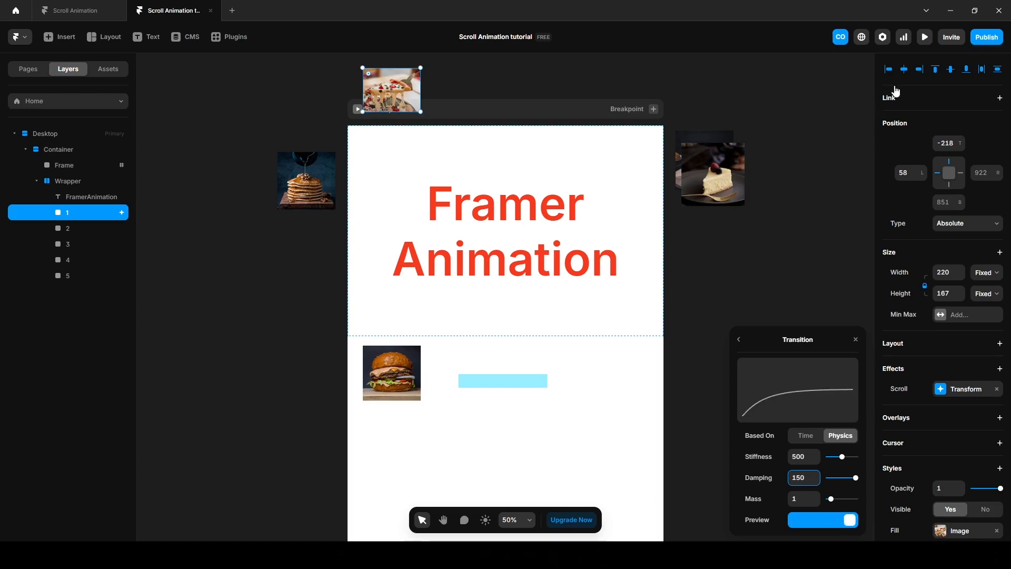
left_click(925, 37)
scroll(554, 347, "down", 5)
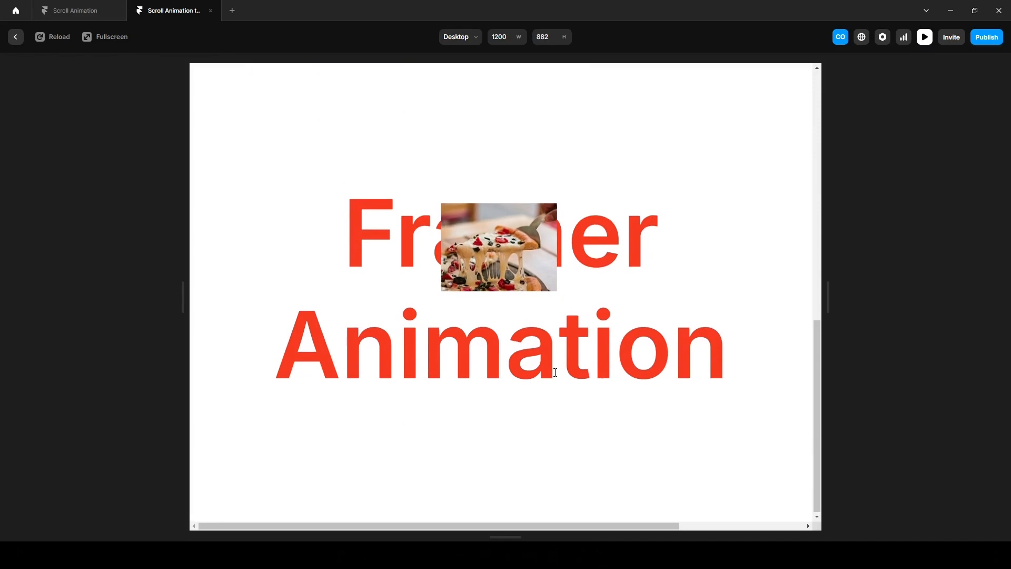
scroll(554, 369, "up", 5)
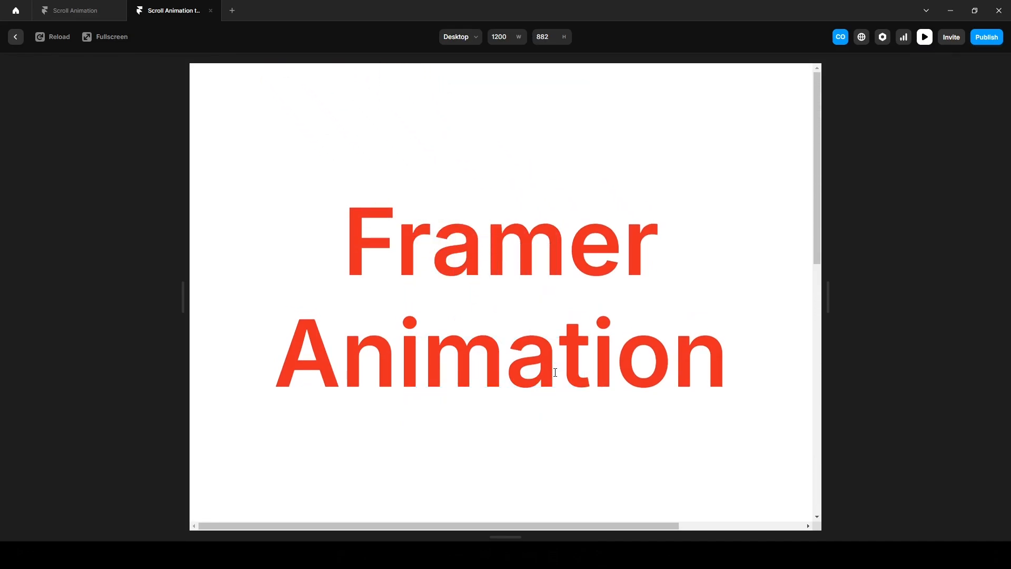
scroll(555, 372, "down", 5)
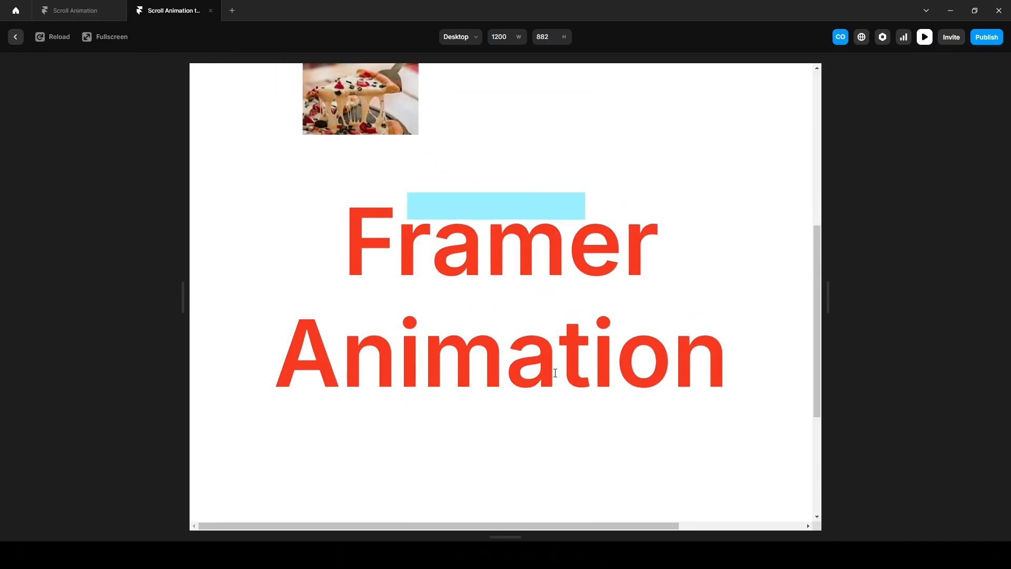
left_click(15, 37)
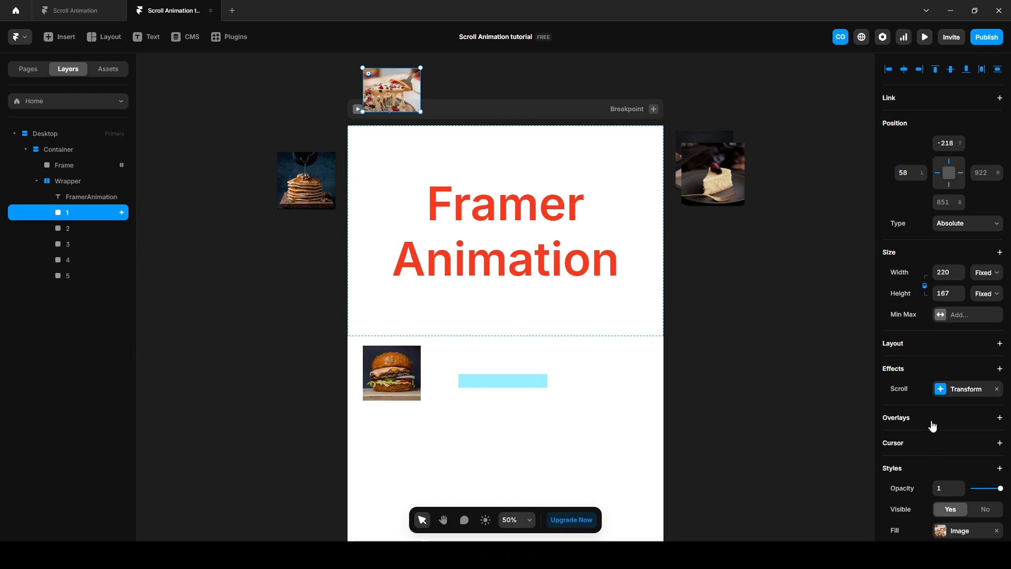
Give image 1 a corner radius of 20.
scroll(924, 415, "down", 5)
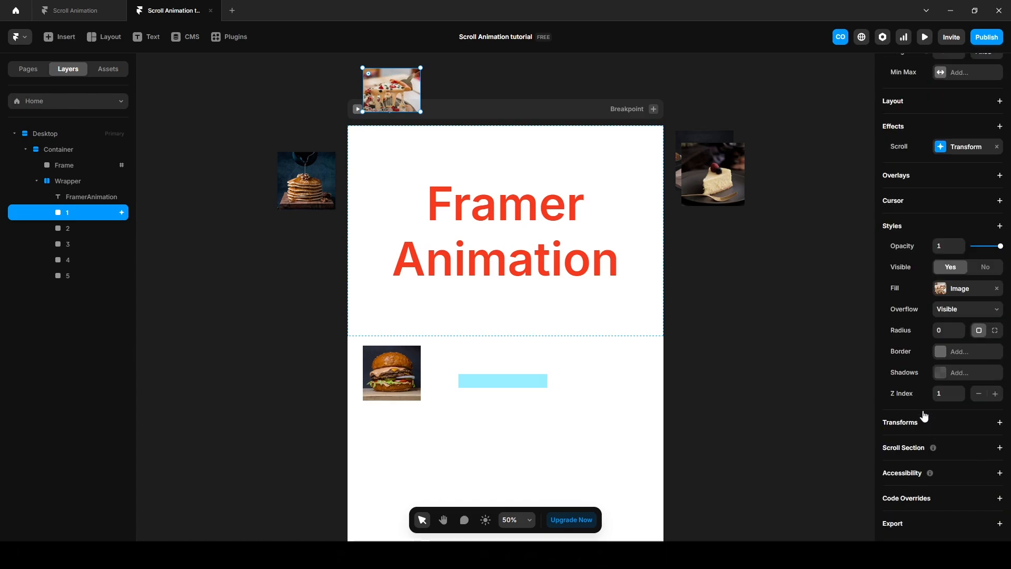
left_click(948, 330)
type("20")
key("Return")
Apply a corner radius of 20 to images 2 through 5 together and deselect them.
left_click(72, 226)
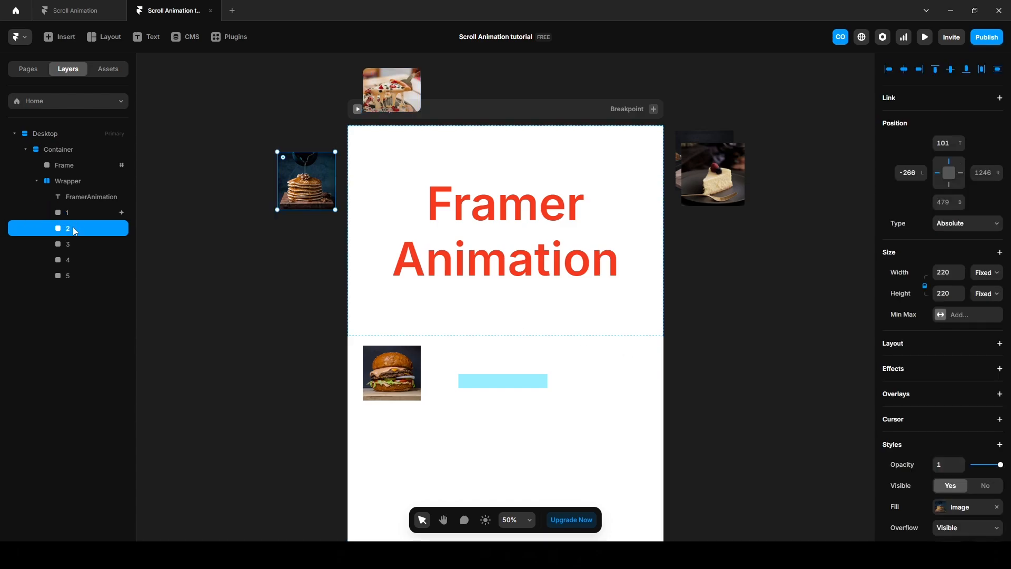
left_click(71, 276, "shift")
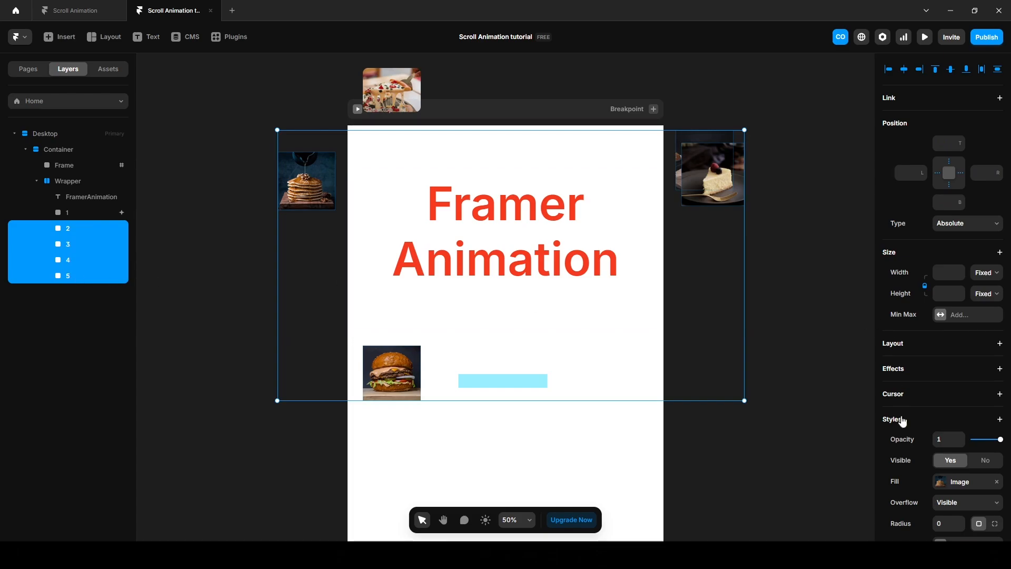
left_click(945, 525)
type("20")
key("Return")
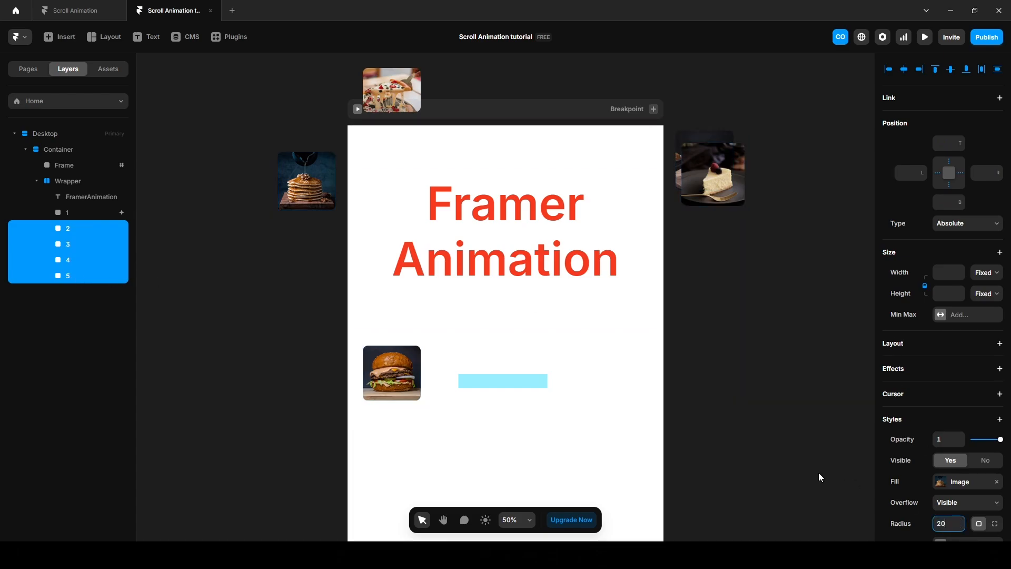
left_click(223, 247)
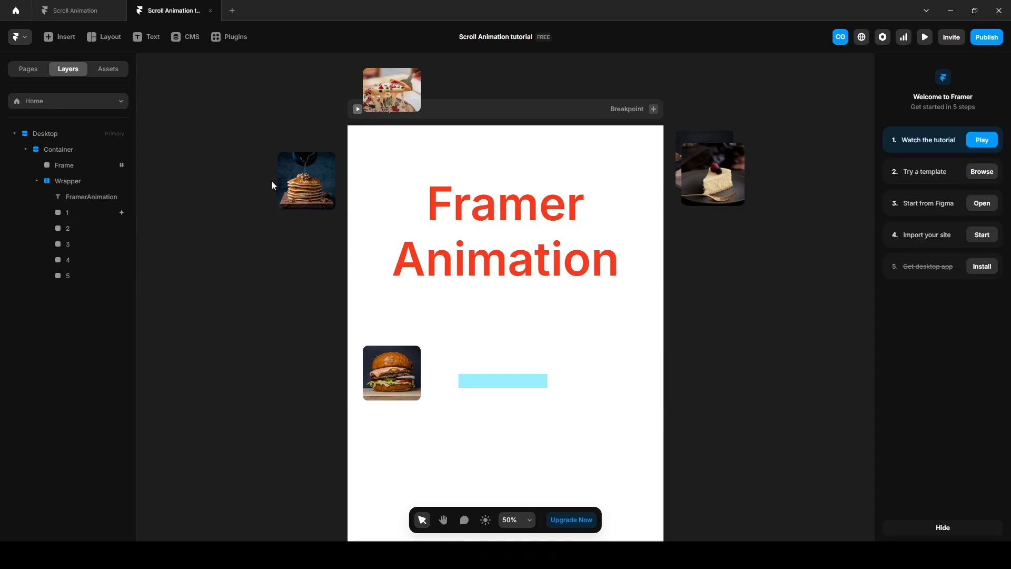
Add a Scroll Transform effect to image 2, triggered by Section in View with #scroll as the section.
left_click(318, 183)
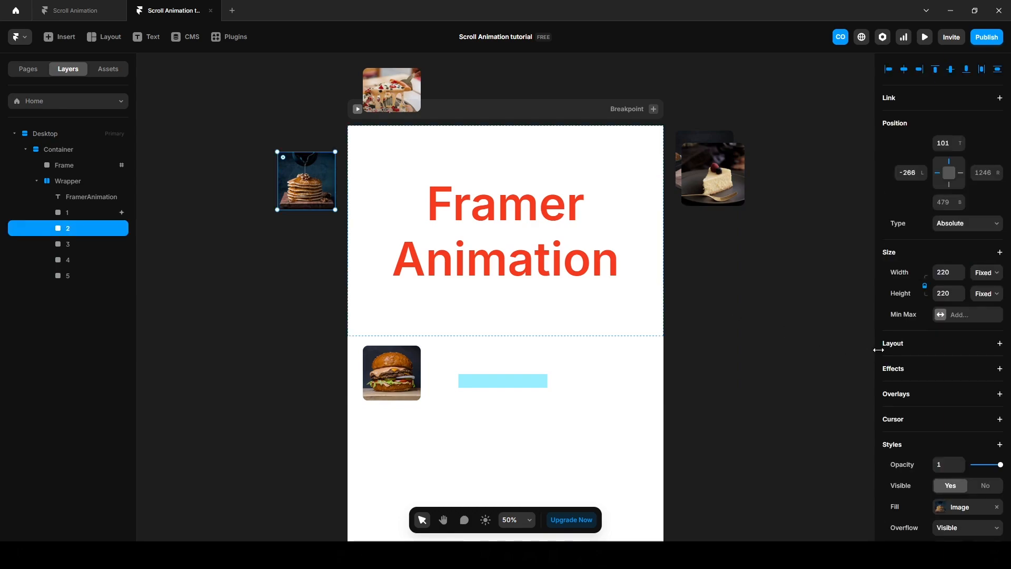
left_click(906, 372)
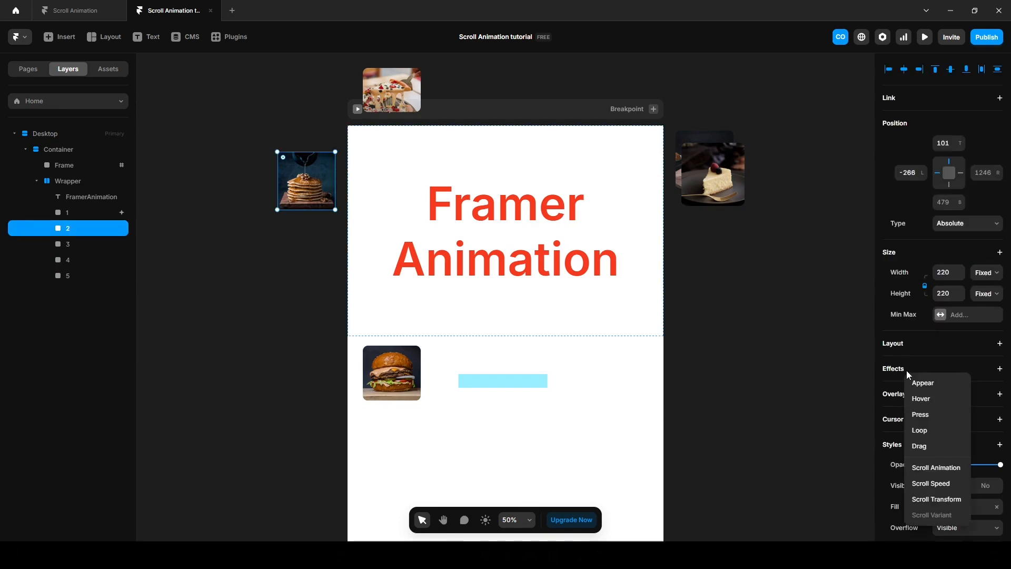
left_click(948, 499)
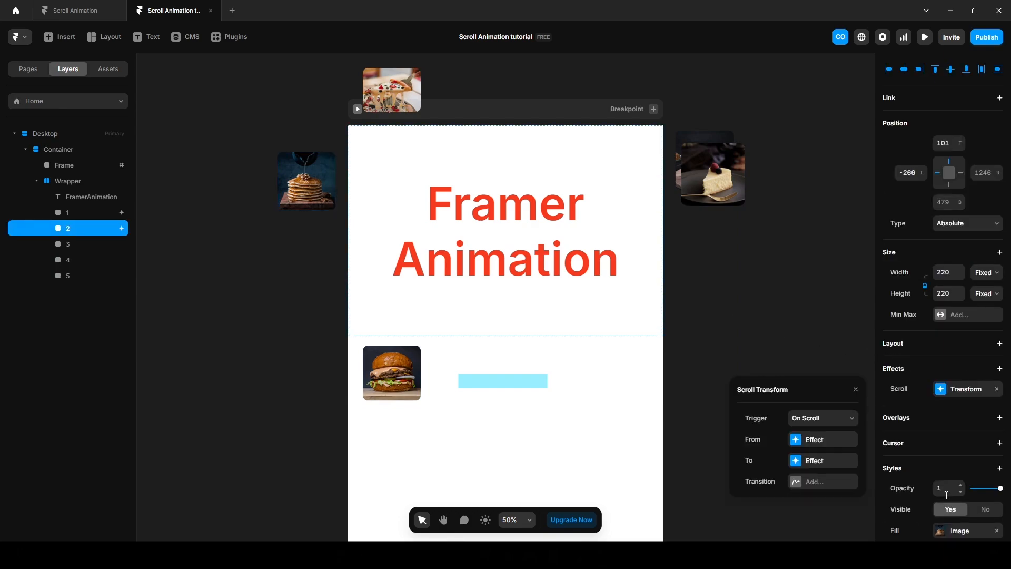
left_click(820, 420)
left_click(822, 457)
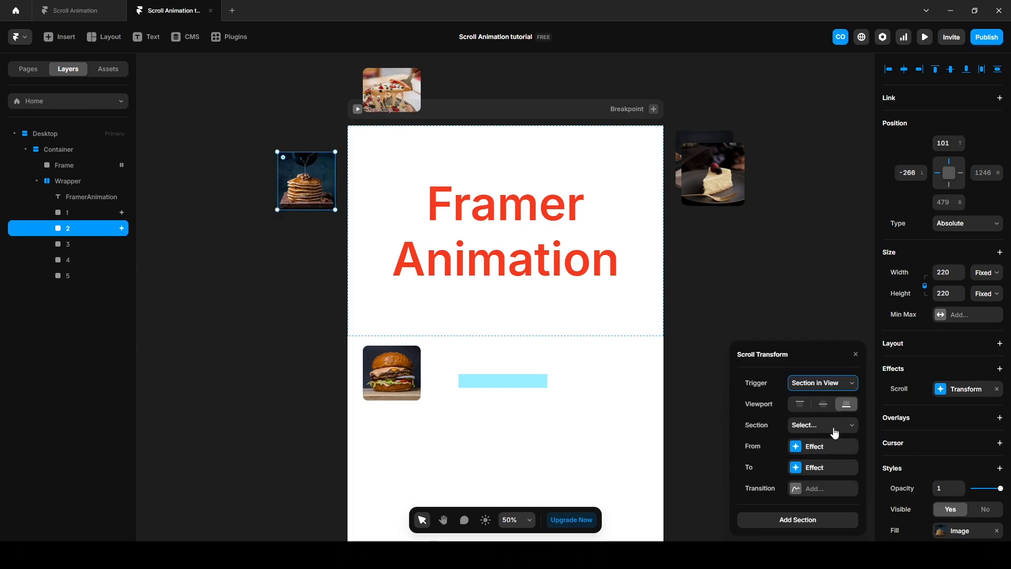
left_click(834, 432)
left_click(830, 450)
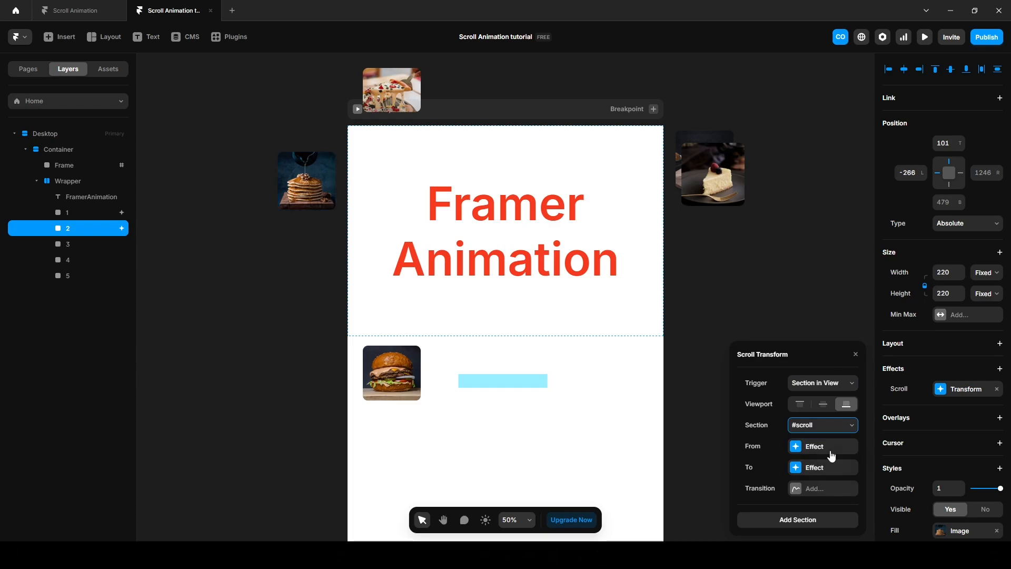
Set the From effect of image 2's scroll transform to opacity 1 and scale 1.
left_click(830, 453)
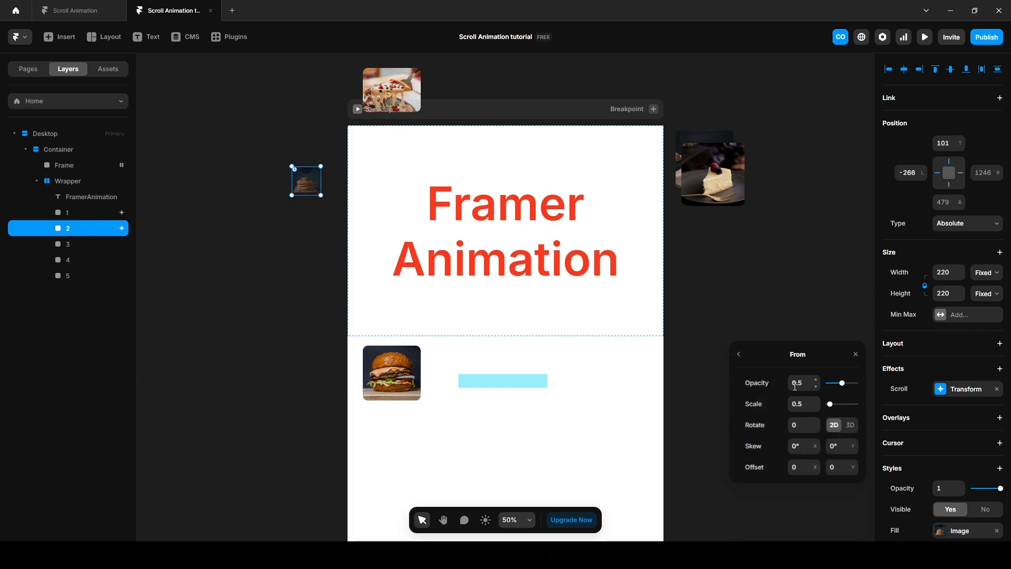
left_click(796, 385)
type("1")
left_click(802, 404)
type("1")
key("Return")
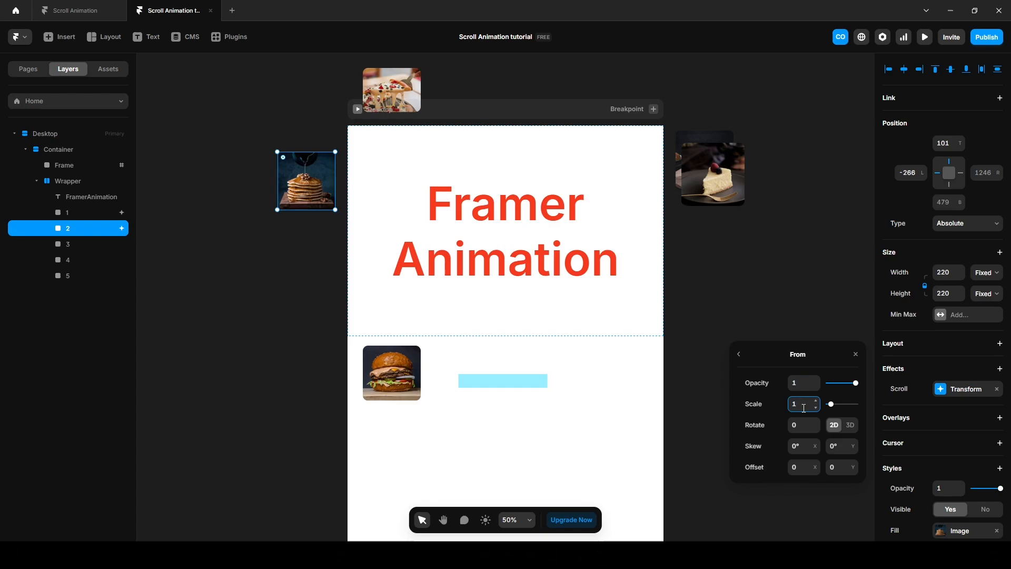
Set the To effect's offset of image 2's scroll transform to X 700 and Y 200.
left_click(739, 355)
left_click(827, 470)
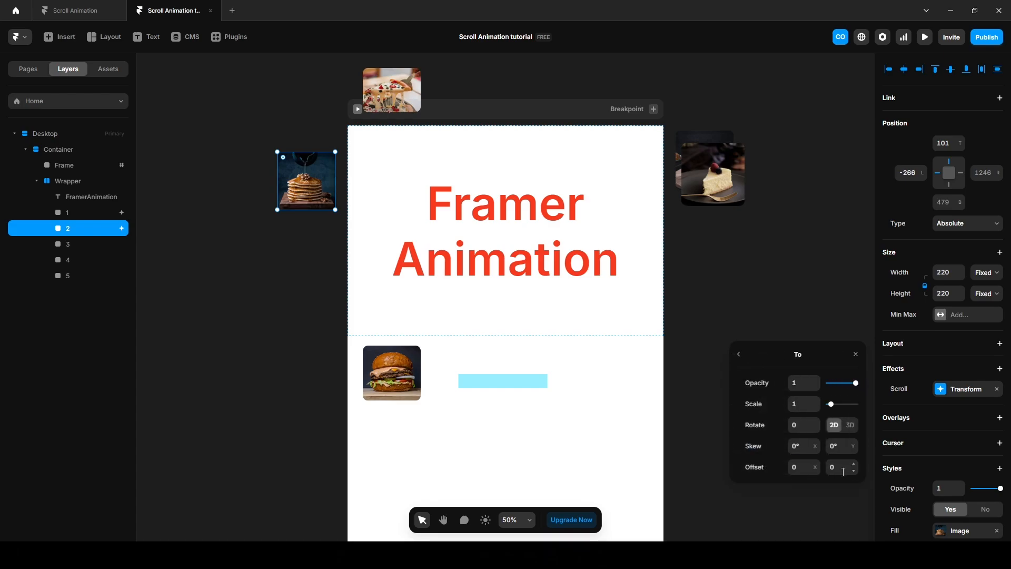
left_click(801, 467)
type("600")
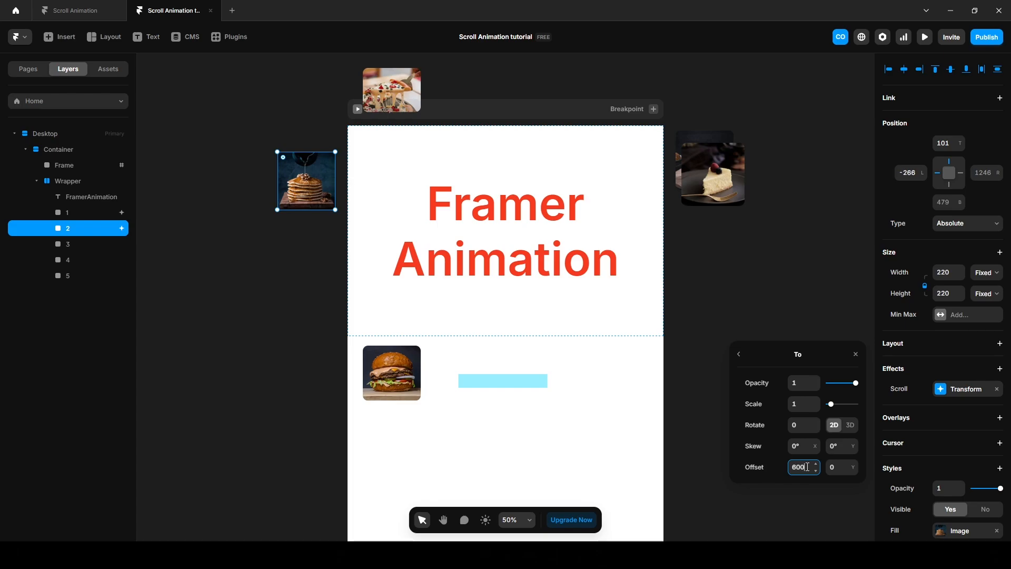
key("Return")
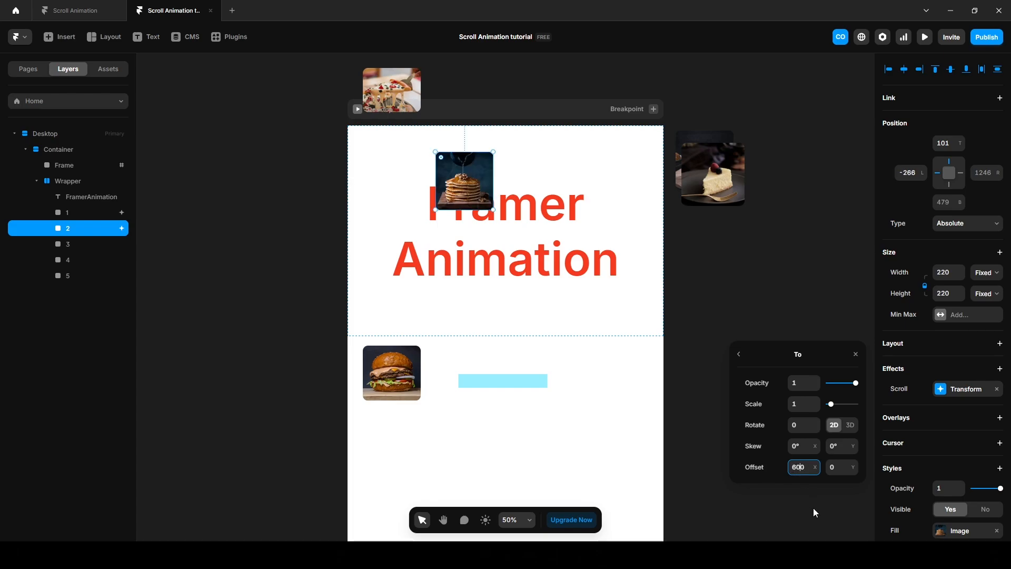
type("7")
key("Return")
left_click(840, 468)
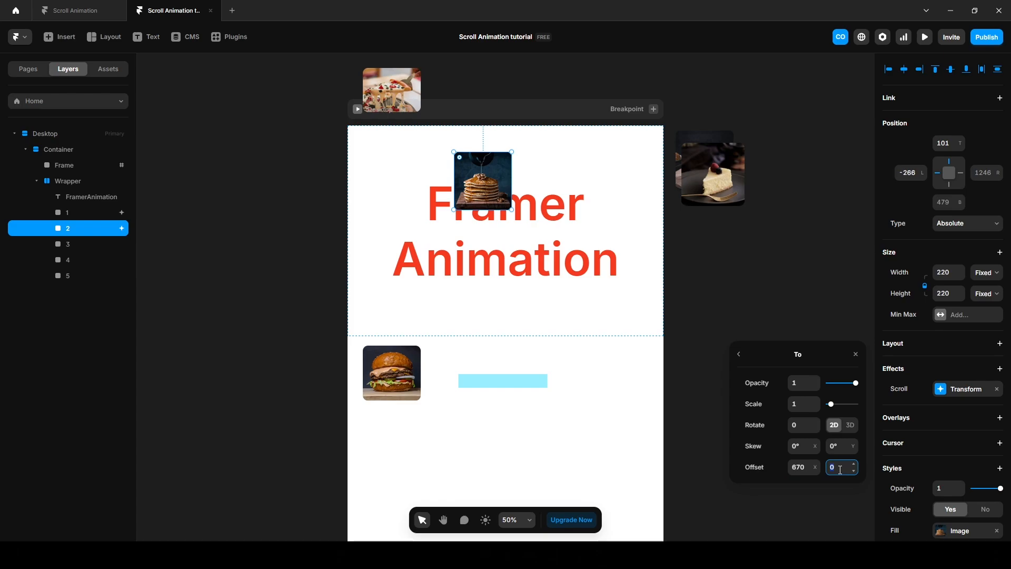
type("100")
key("Return")
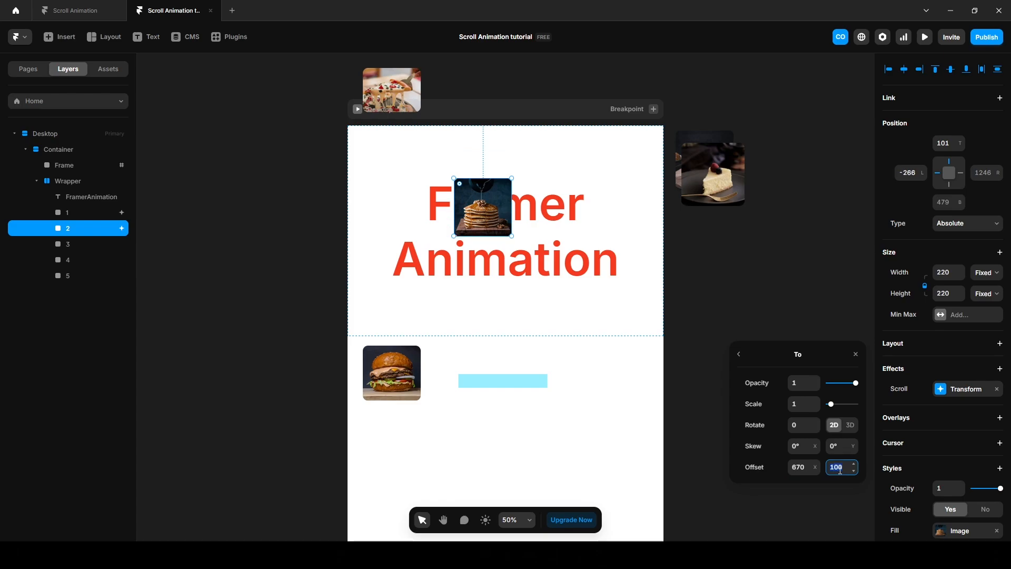
type("0")
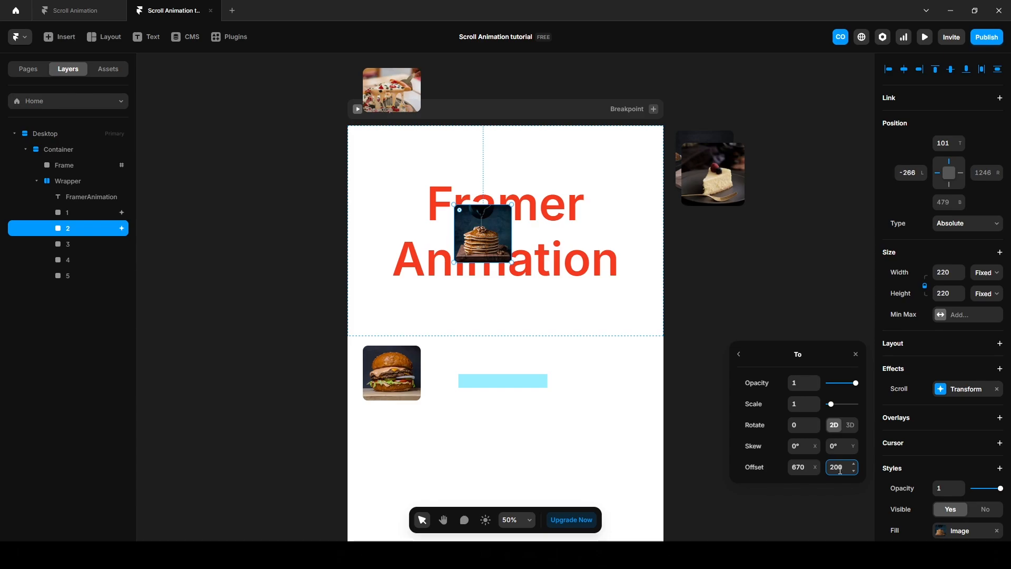
left_click(803, 465)
type("7")
key("Return")
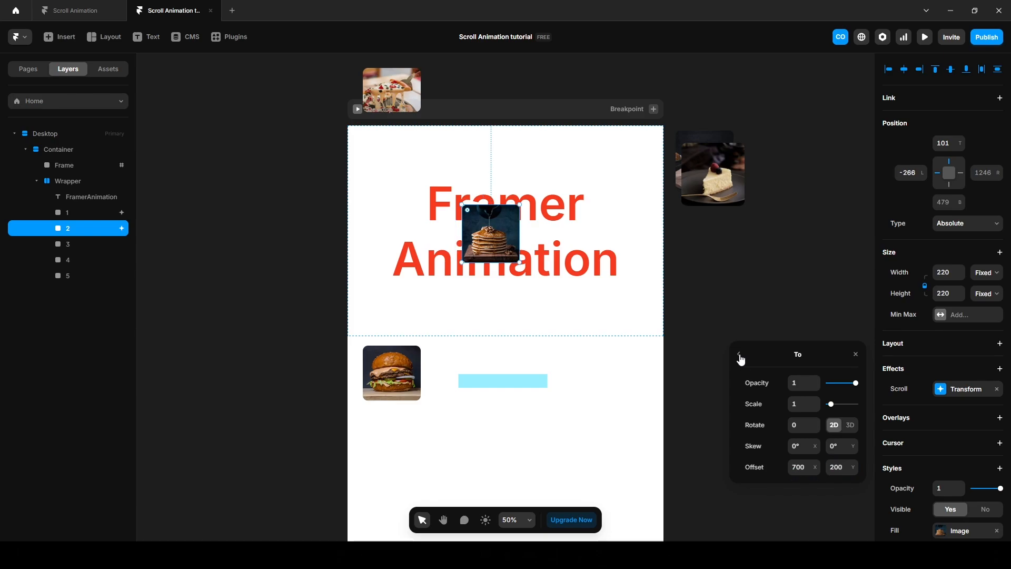
Add a spring transition with damping 150 to image 2's scroll transform.
left_click(739, 354)
left_click(814, 489)
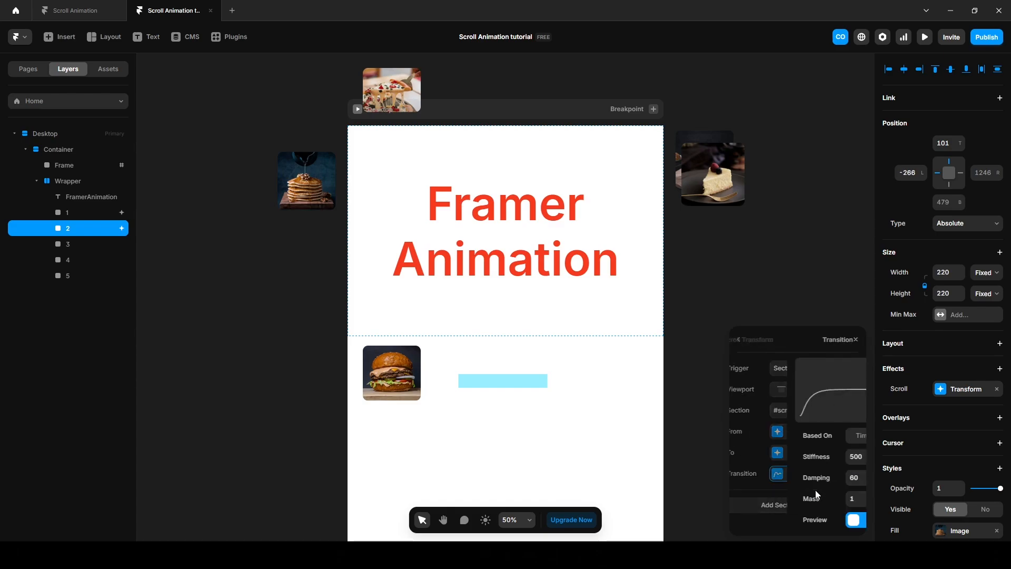
left_click(803, 478)
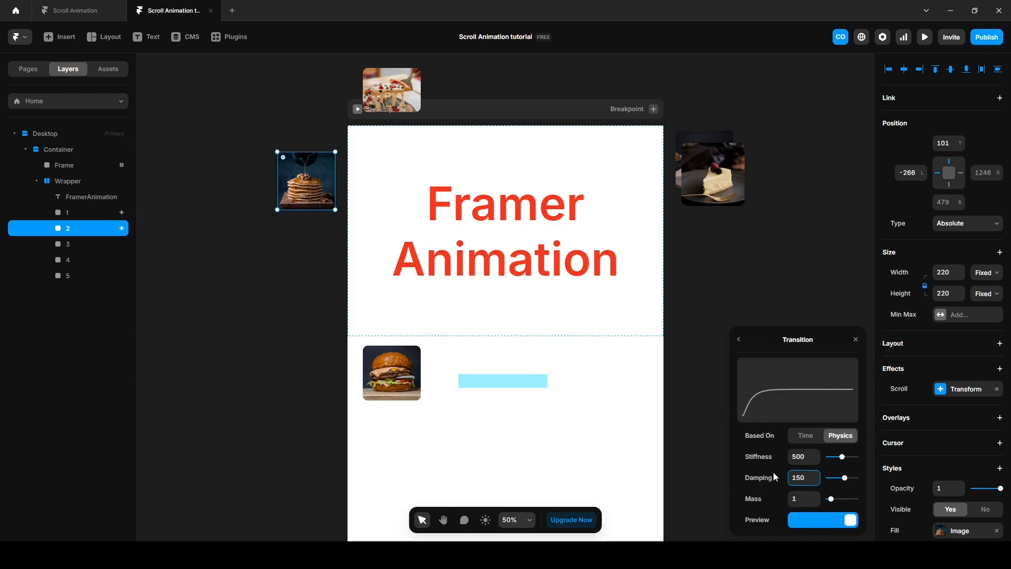
type("150")
key("Return")
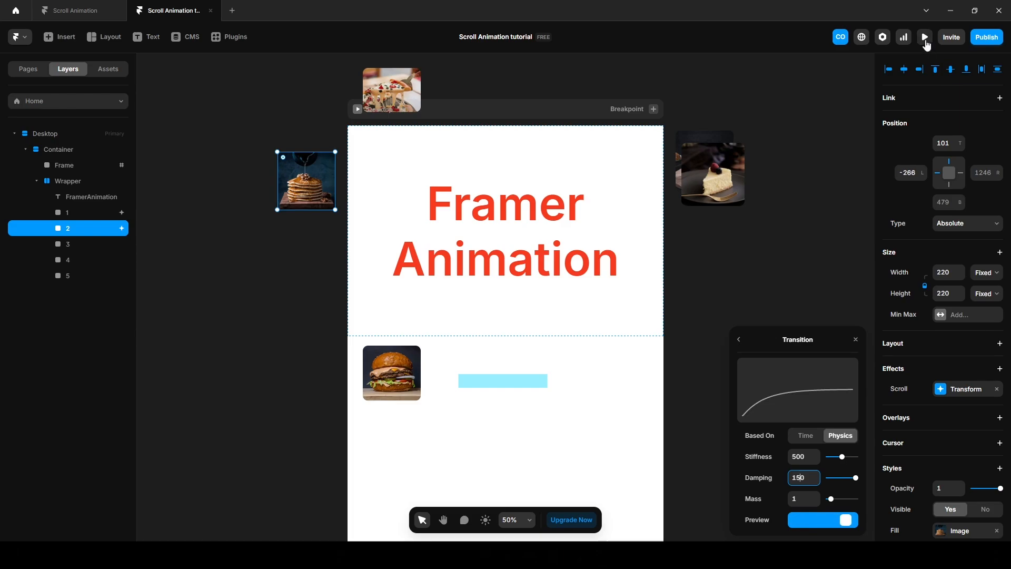
Preview the page, scroll it both ways to check how images 1 and 2 animate, and return to the canvas.
left_click(925, 37)
scroll(564, 374, "down", 5)
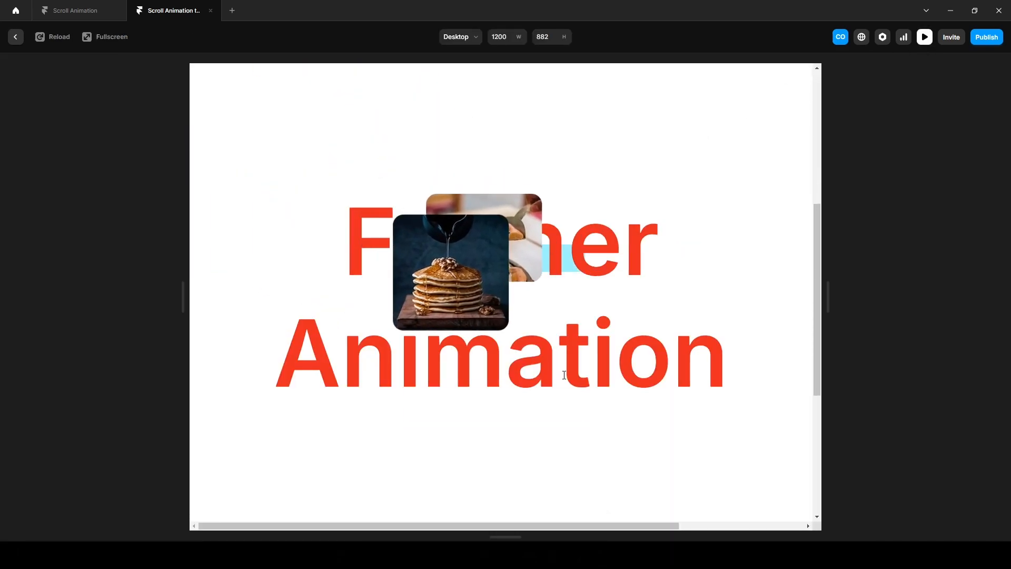
scroll(564, 379, "up", 5)
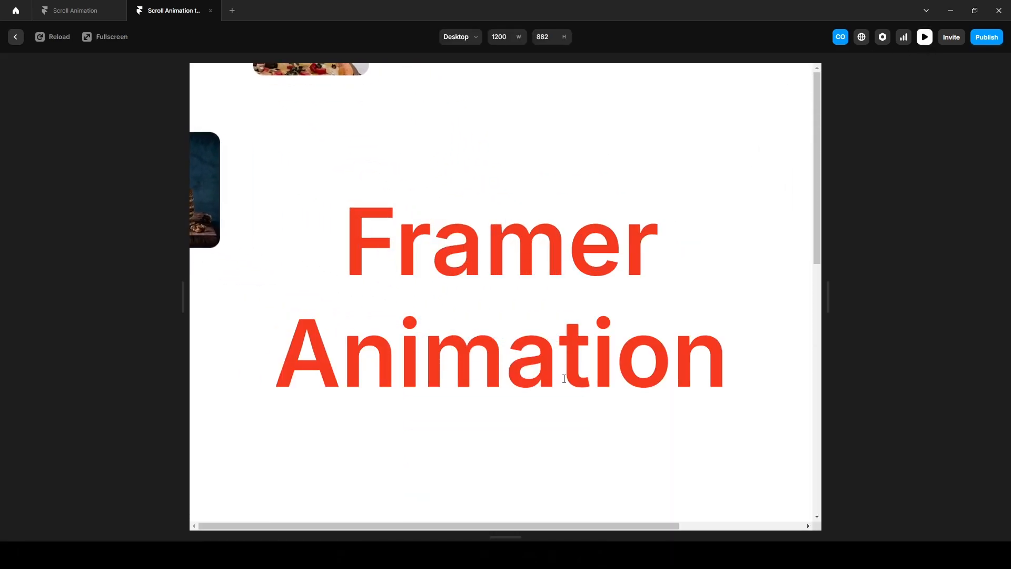
scroll(564, 380, "down", 6)
scroll(565, 381, "down", 5)
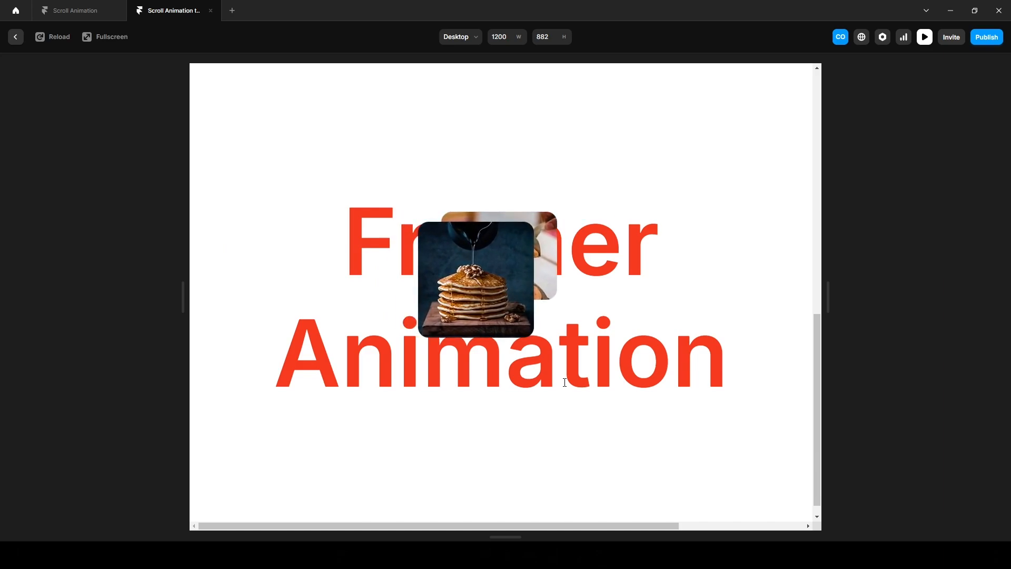
left_click(15, 36)
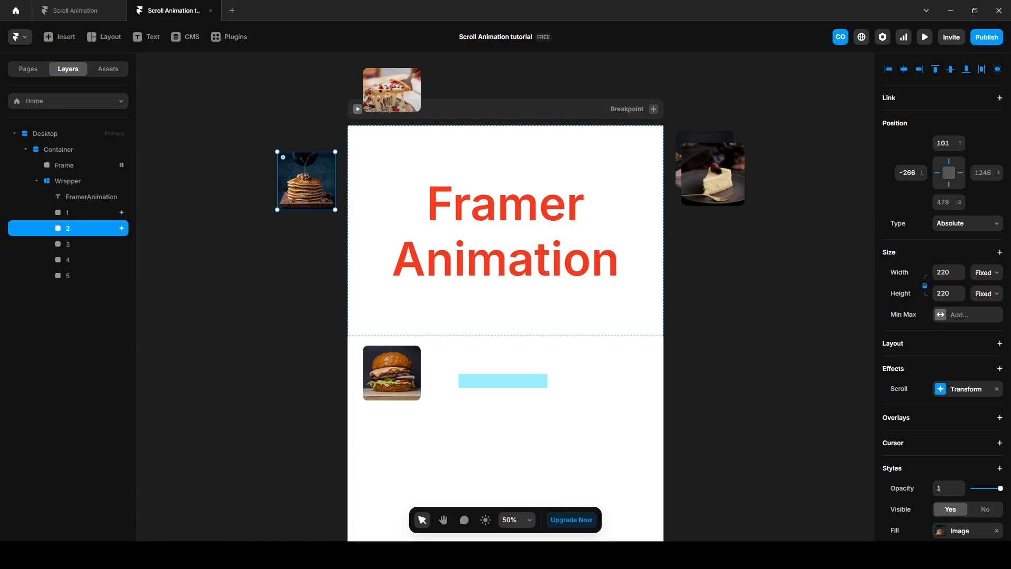
Copy image 2's scroll transform effect and paste it onto images 3, 4 and 5 together.
right_click(951, 392)
left_click(957, 398)
left_click(74, 242)
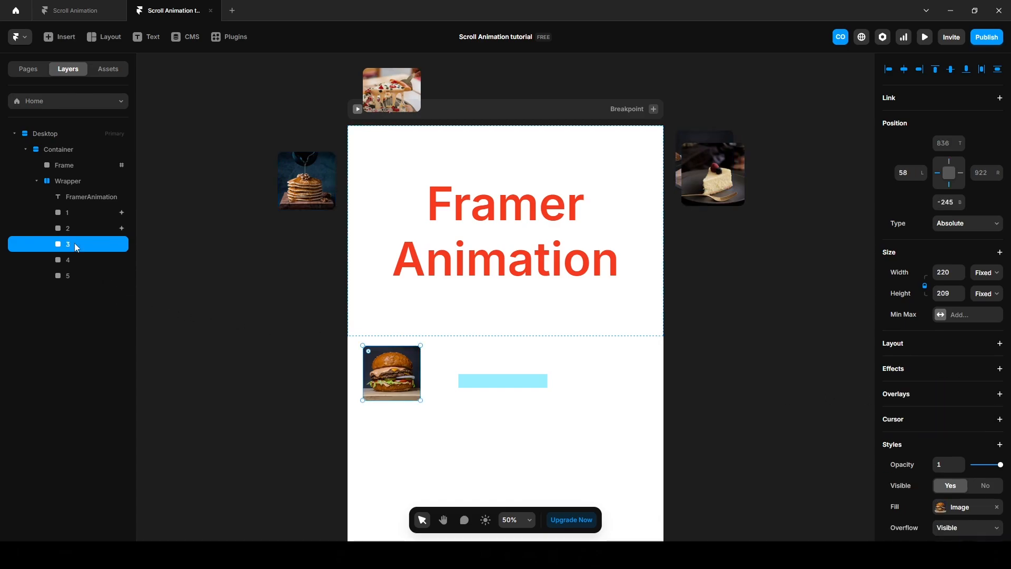
left_click(76, 258, "shift")
left_click(76, 273, "shift")
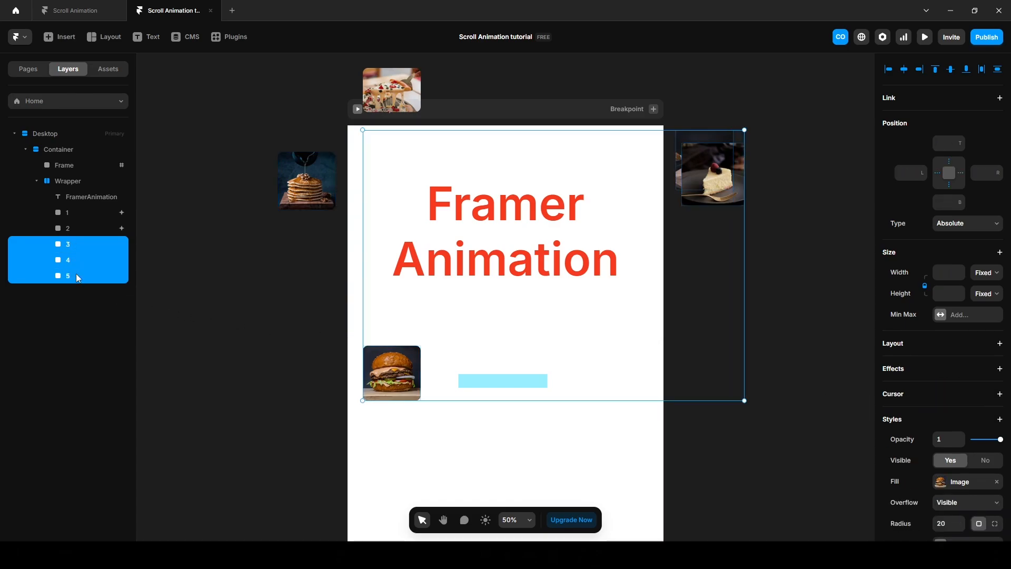
right_click(76, 277)
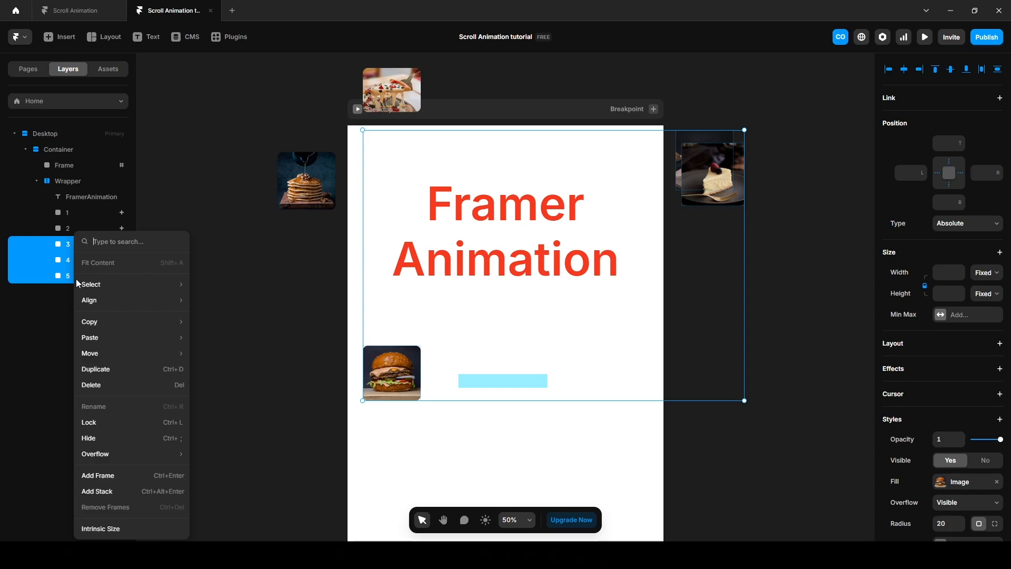
mouse_move(113, 332)
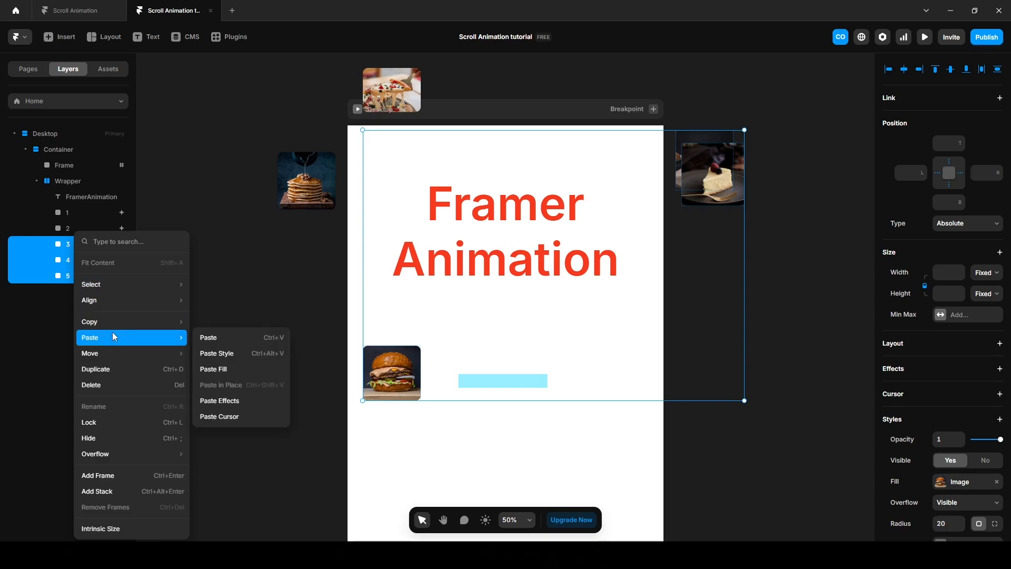
left_click(229, 403)
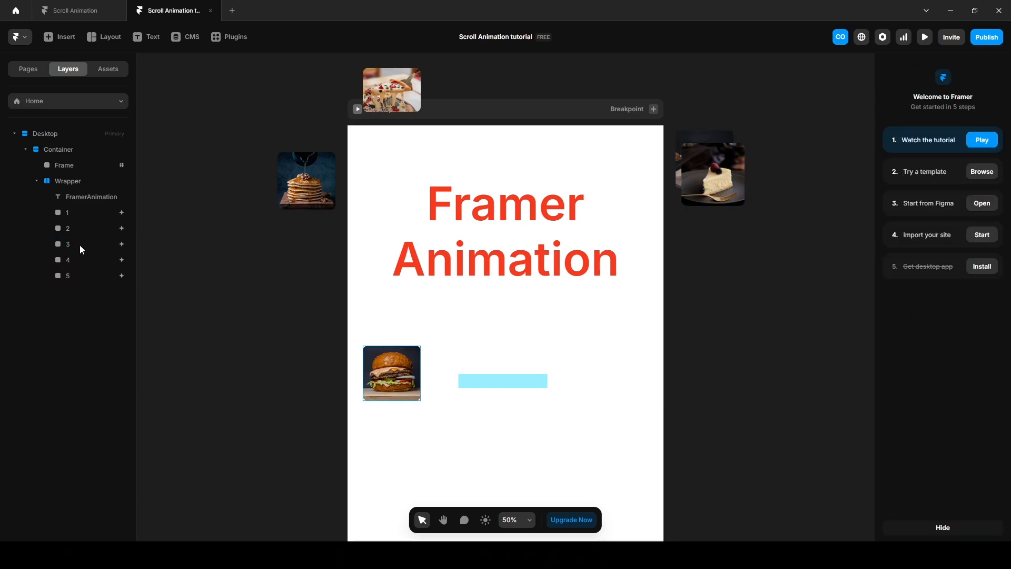
Set the To effect's offset of image 3's scroll transform to X 500 and Y -500, and deselect the image.
left_click(80, 245)
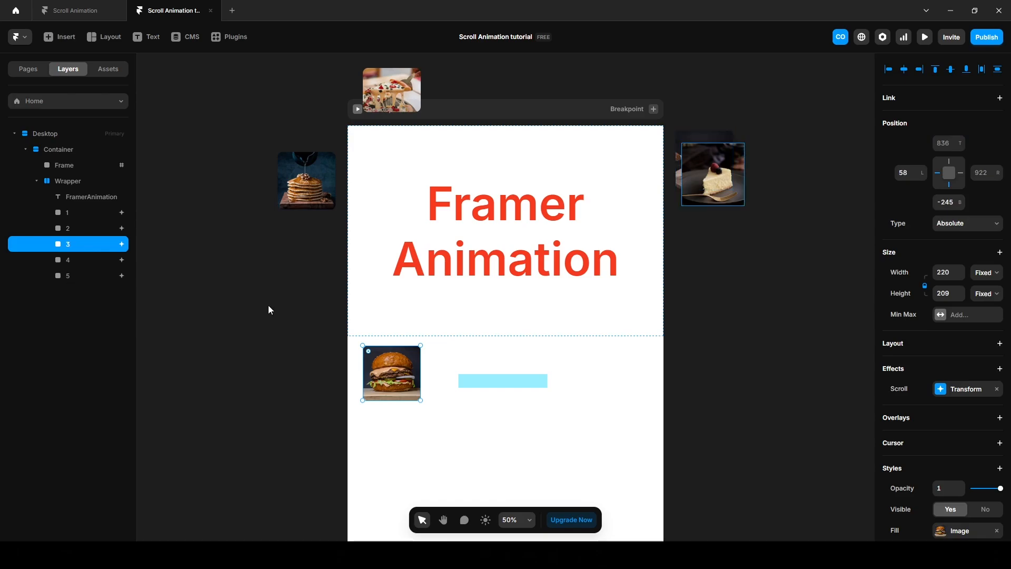
left_click(951, 389)
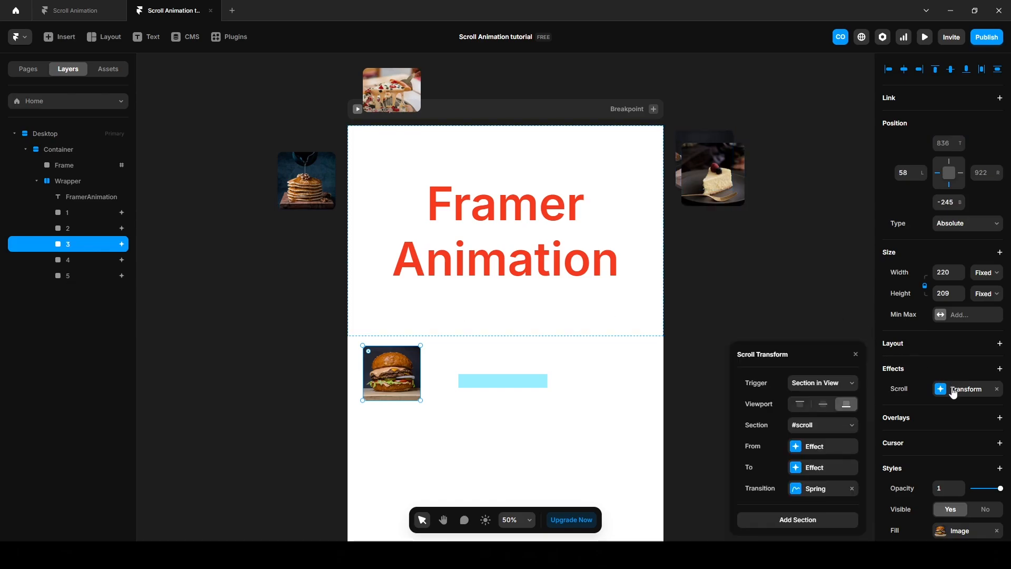
left_click(805, 469)
left_click(840, 468)
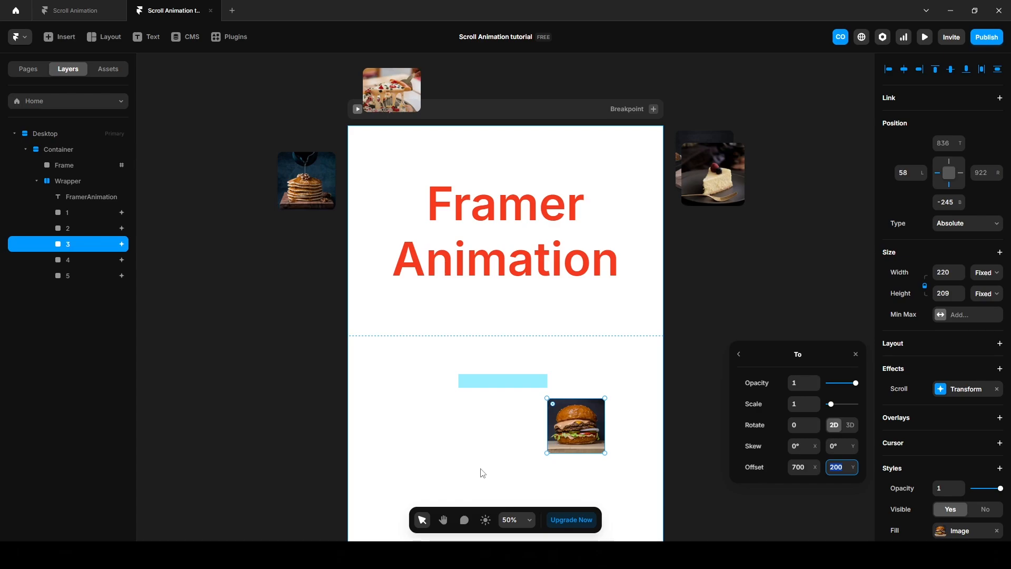
type("-5")
key("Return")
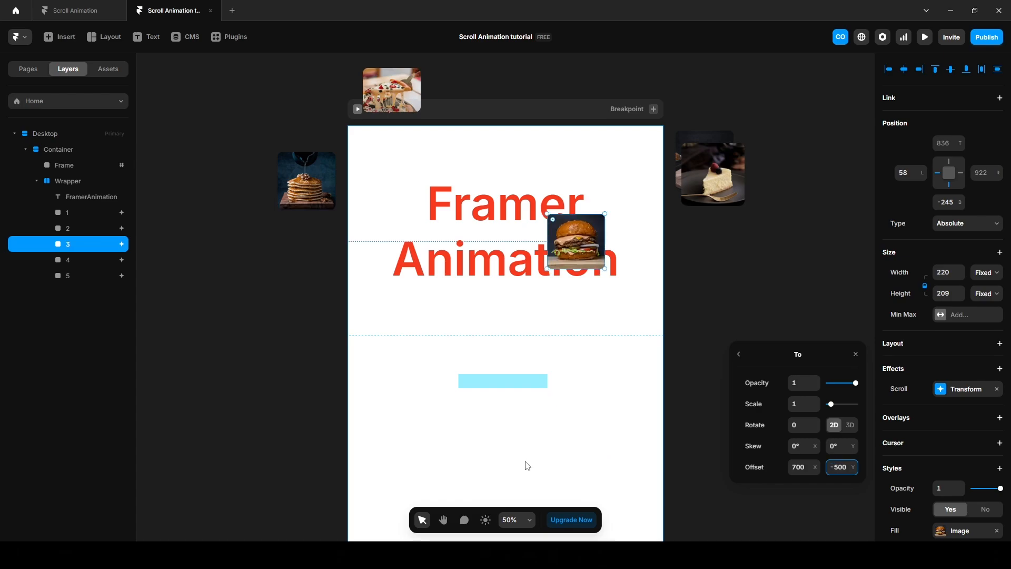
key("shift+Tab")
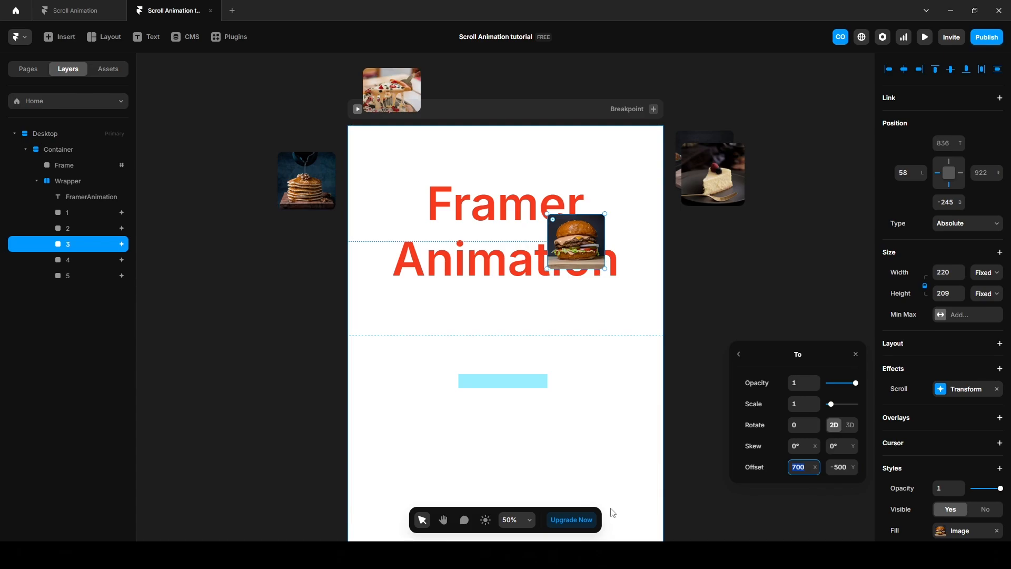
type("500")
key("Return")
left_click(769, 291)
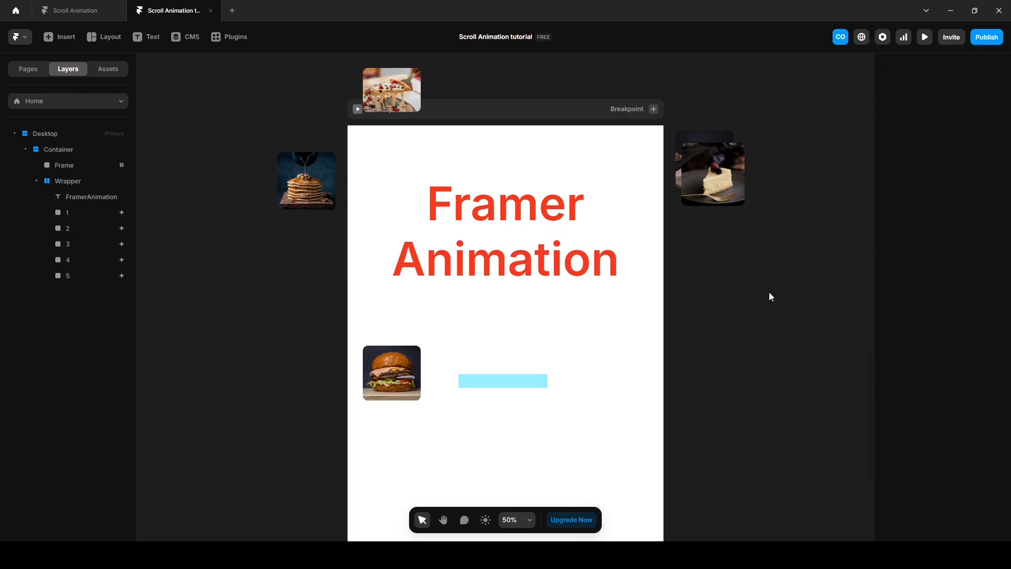
Preview the page and scroll it both ways to check image 3's animation alongside images 1 and 2.
left_click(924, 37)
scroll(567, 365, "down", 5)
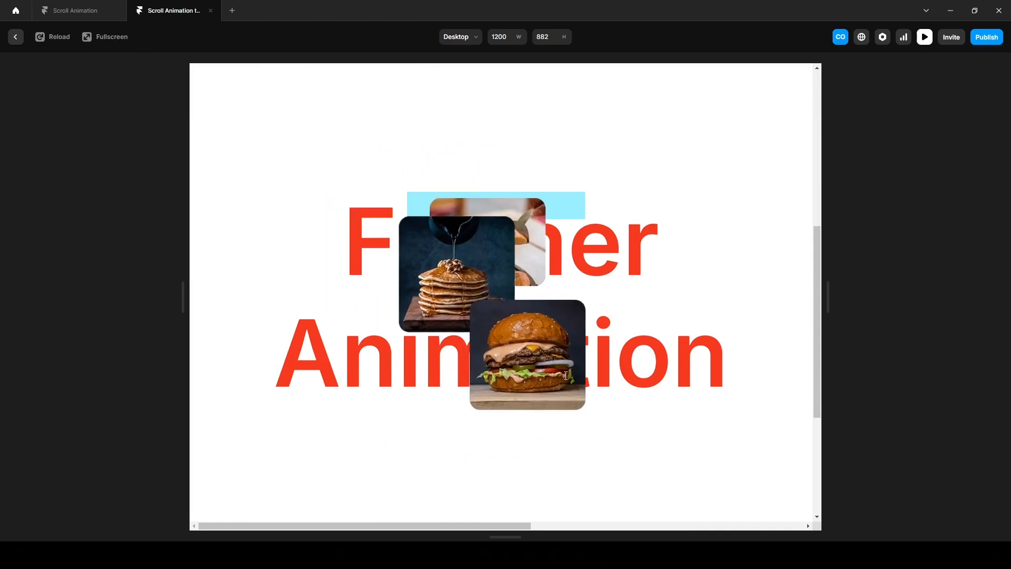
scroll(566, 375, "up", 5)
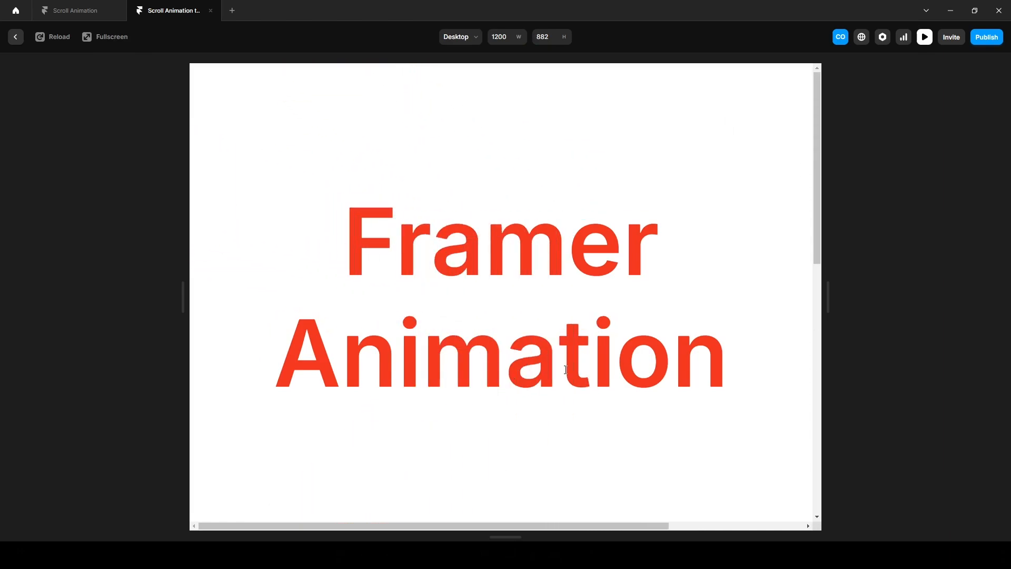
scroll(566, 372, "down", 10)
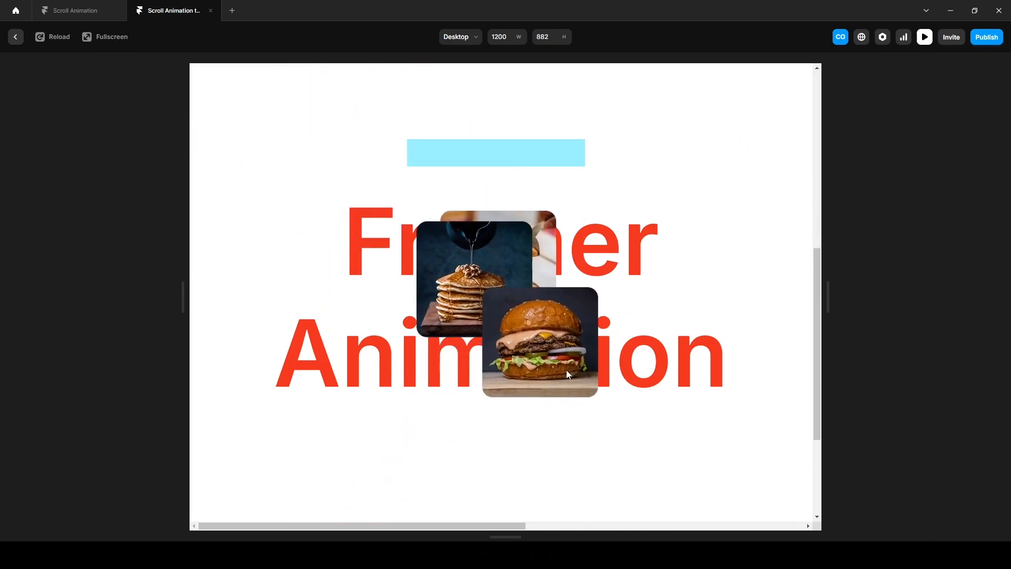
Set the To effect's offset of image 4's scroll transform to X -700 and Y 300.
left_click(16, 37)
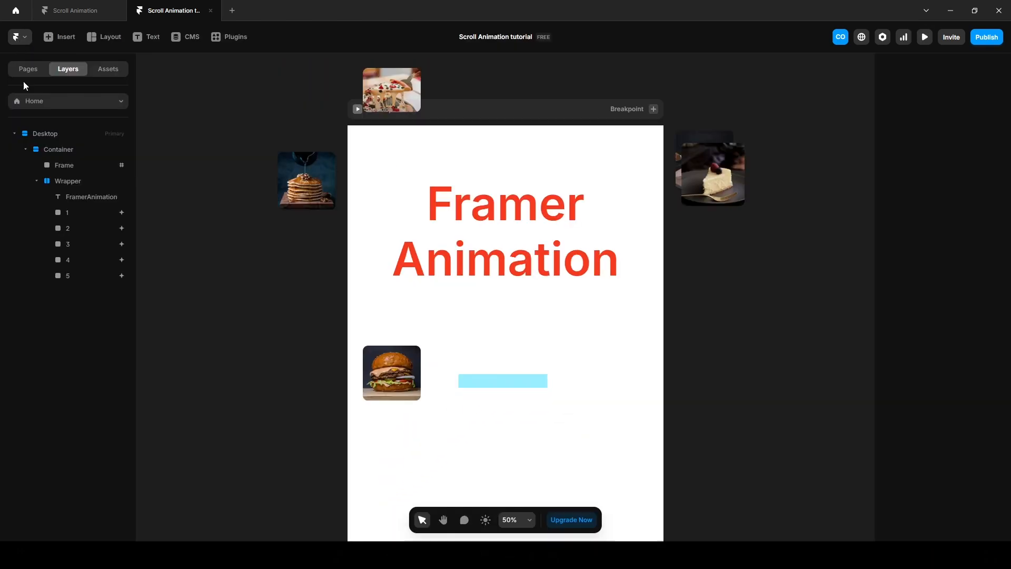
left_click(75, 261)
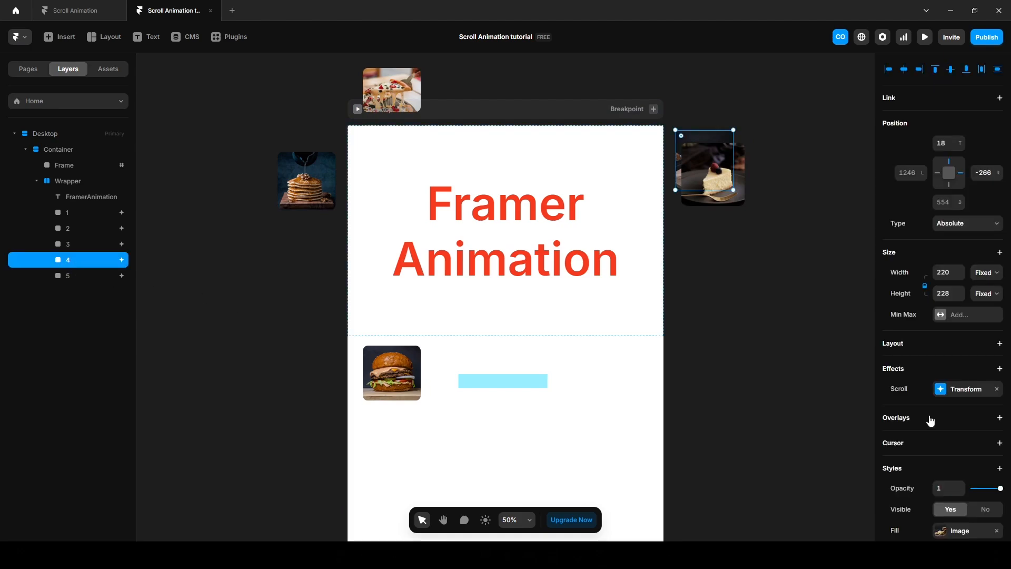
left_click(952, 390)
left_click(821, 468)
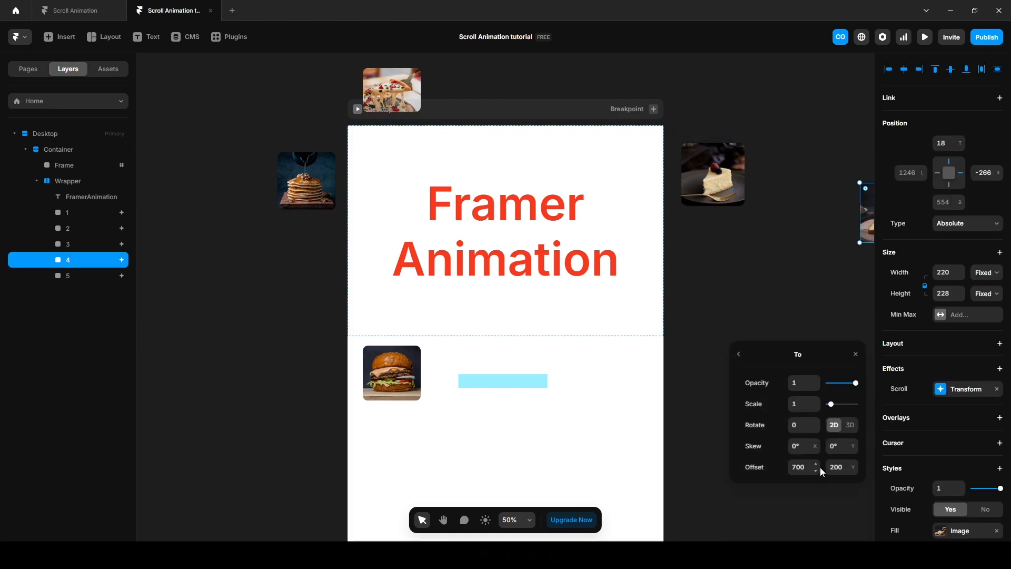
left_click(819, 466)
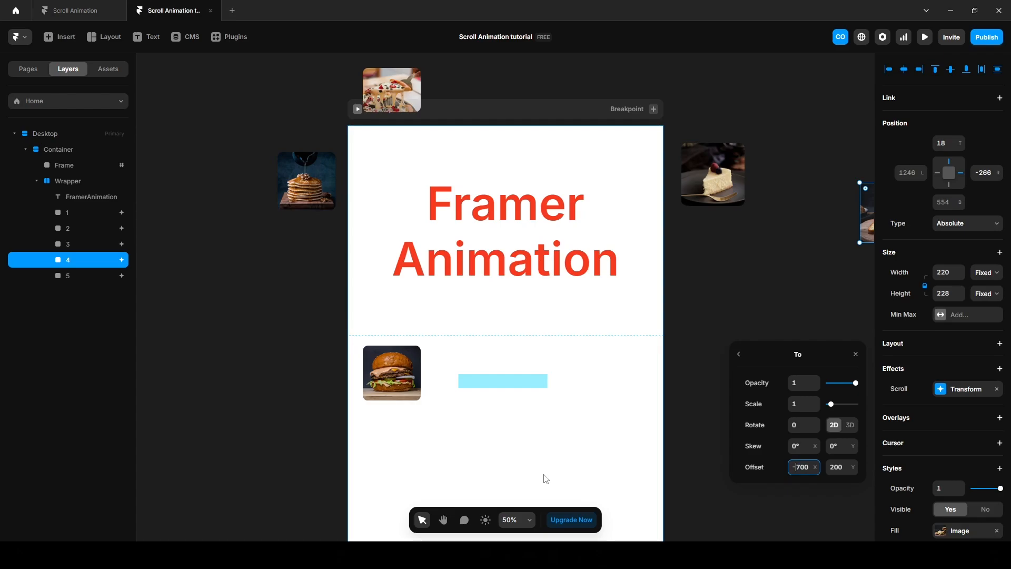
left_click(830, 474)
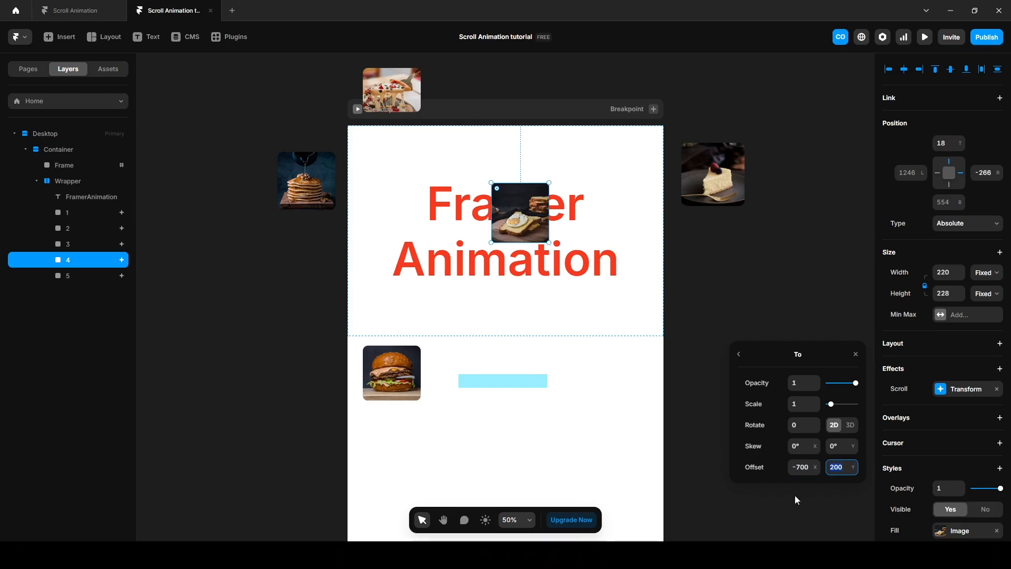
type("300")
key("Return")
left_click(795, 495)
Preview the page and scroll it both ways to check image 4's animation alongside images 1 to 3.
left_click(924, 37)
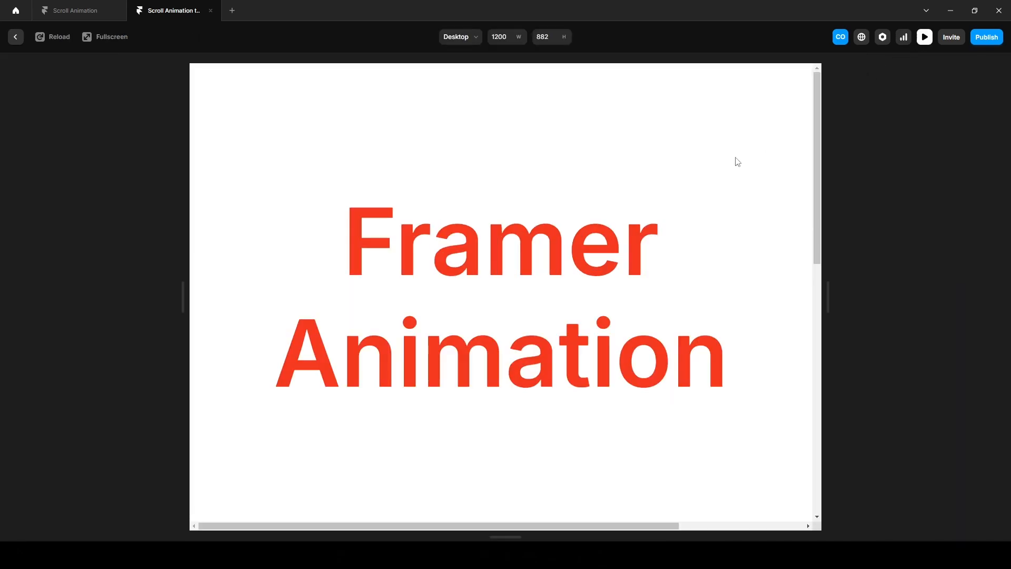
scroll(607, 335, "down", 5)
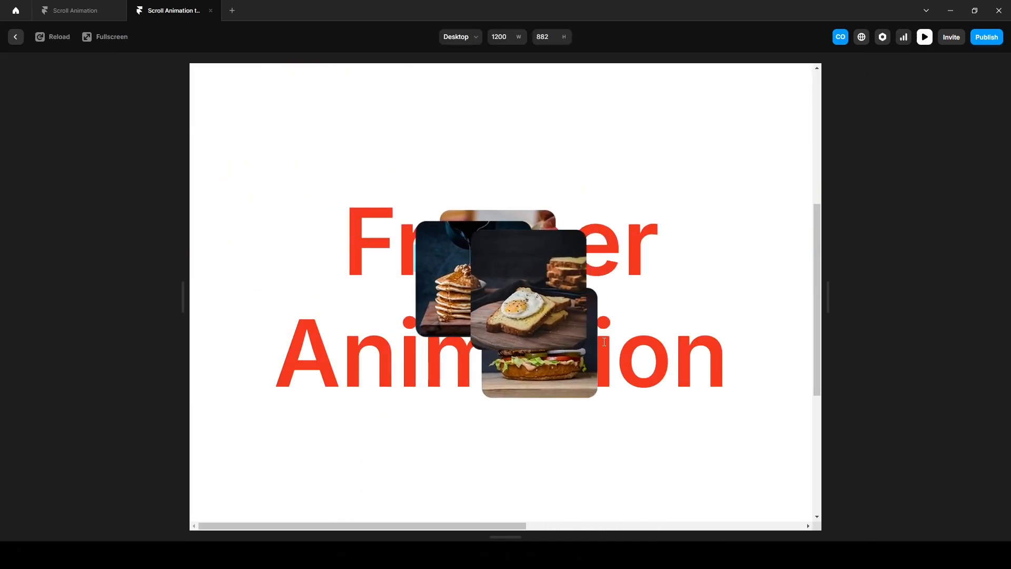
scroll(604, 342, "down", 3)
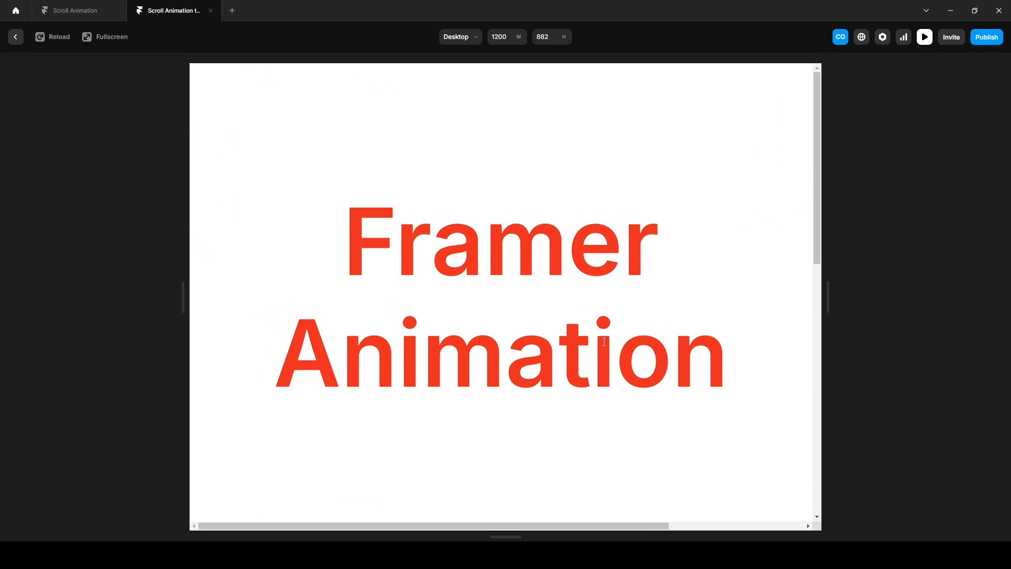
scroll(605, 344, "up", 5)
scroll(605, 345, "down", 5)
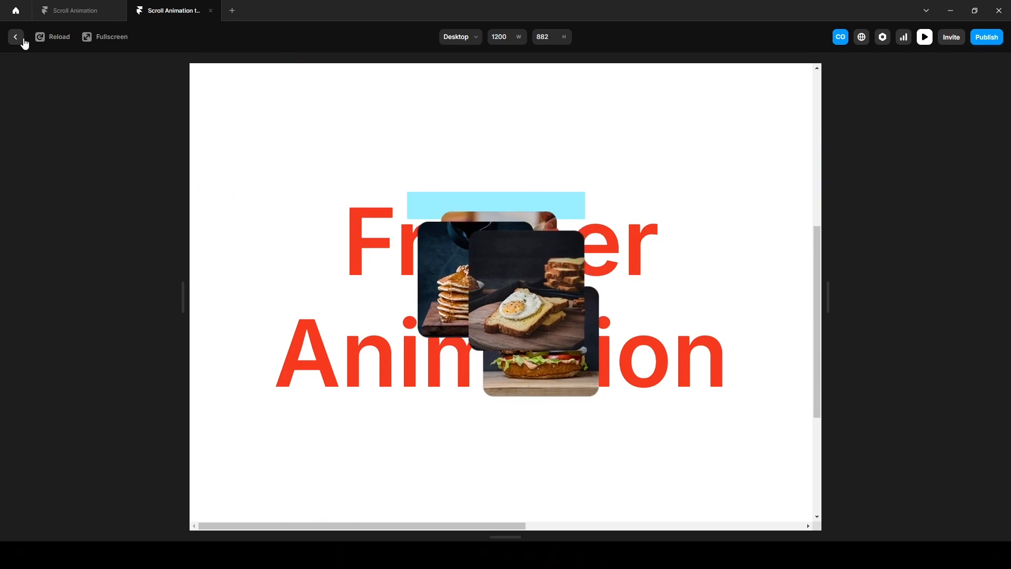
Return to the canvas and set the To effect's X offset of image 5's scroll transform to -720.
left_click(16, 37)
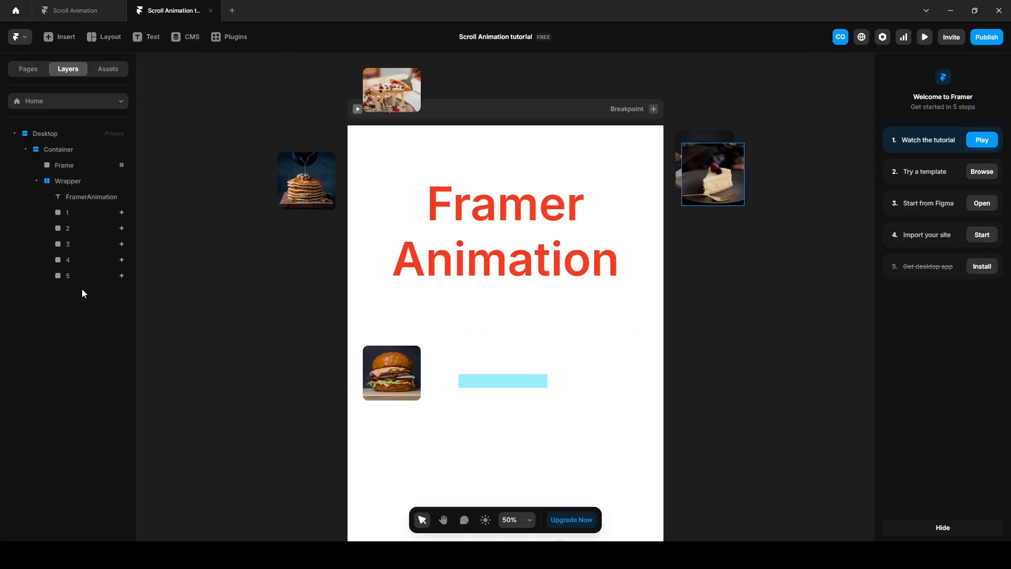
left_click(52, 274)
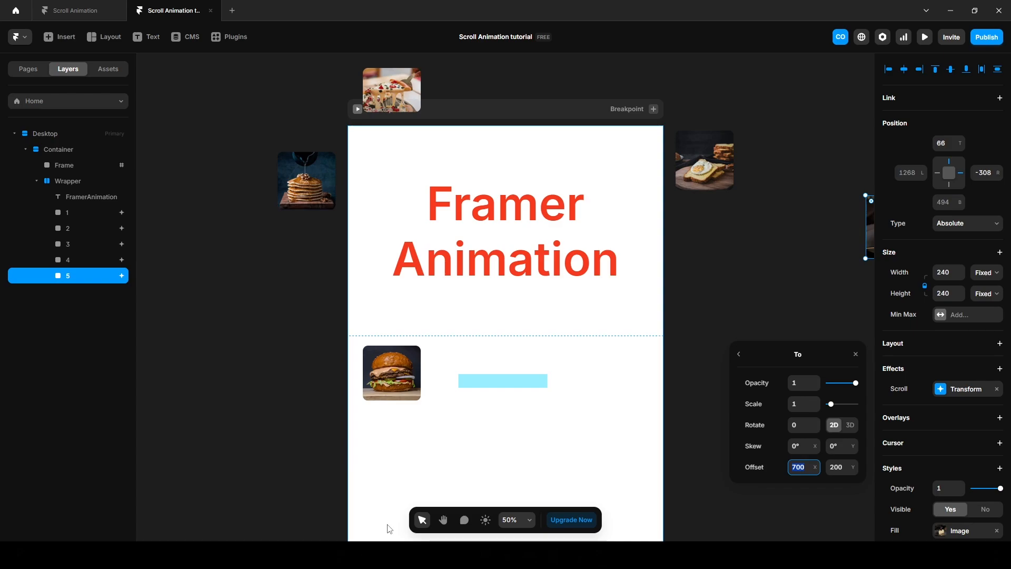
type("-72")
key("Return")
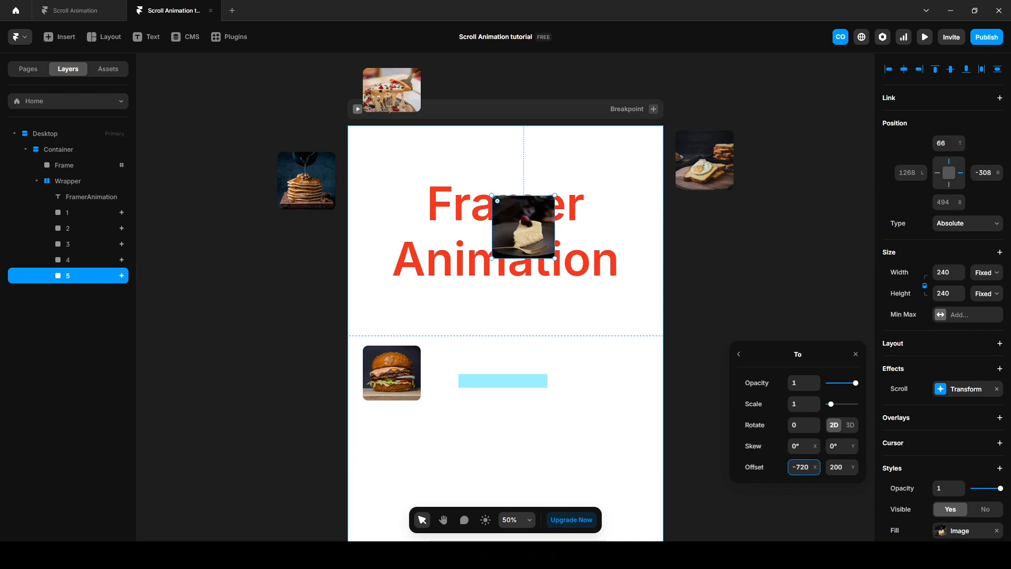
Preview the page, scroll it both ways to check all five image animations, and try the horizontal scrolling.
left_click(925, 38)
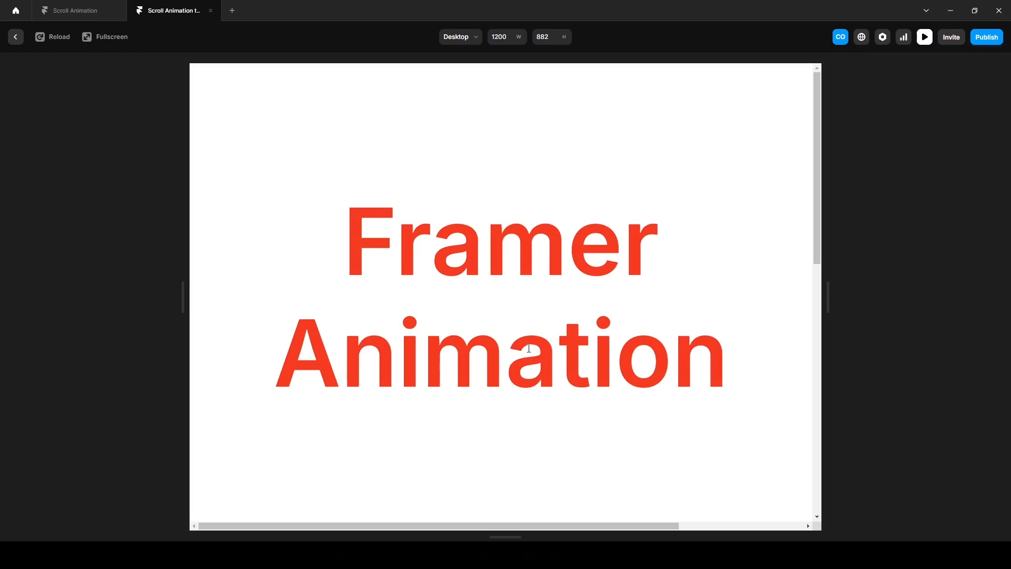
scroll(529, 348, "down", 6)
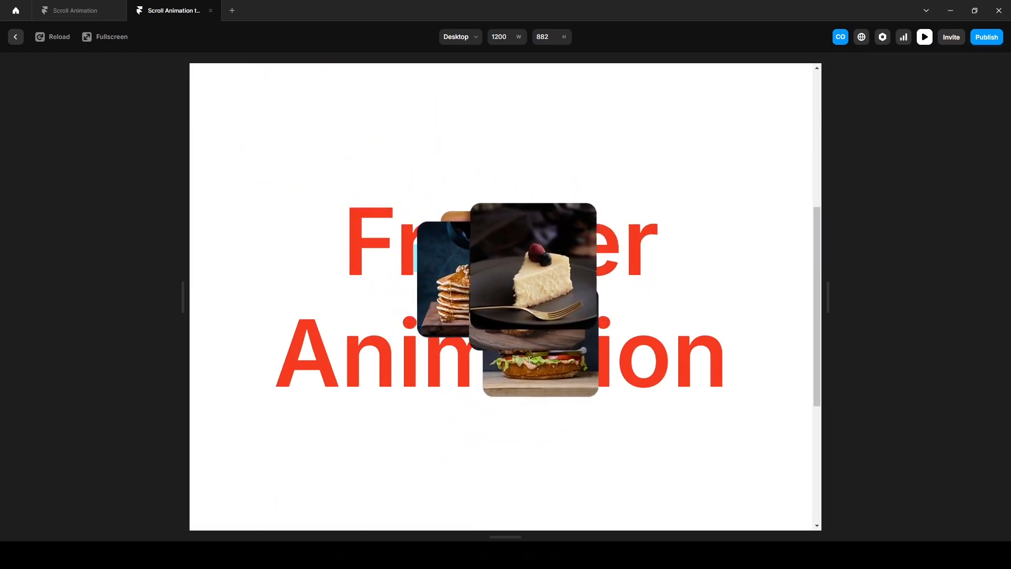
scroll(529, 359, "up", 6)
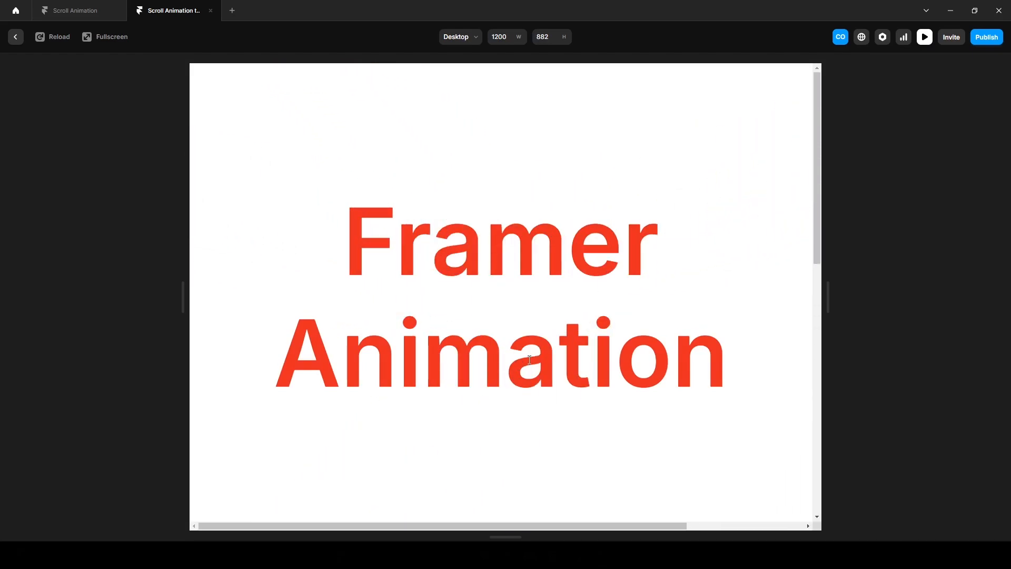
scroll(490, 420, "down", 3)
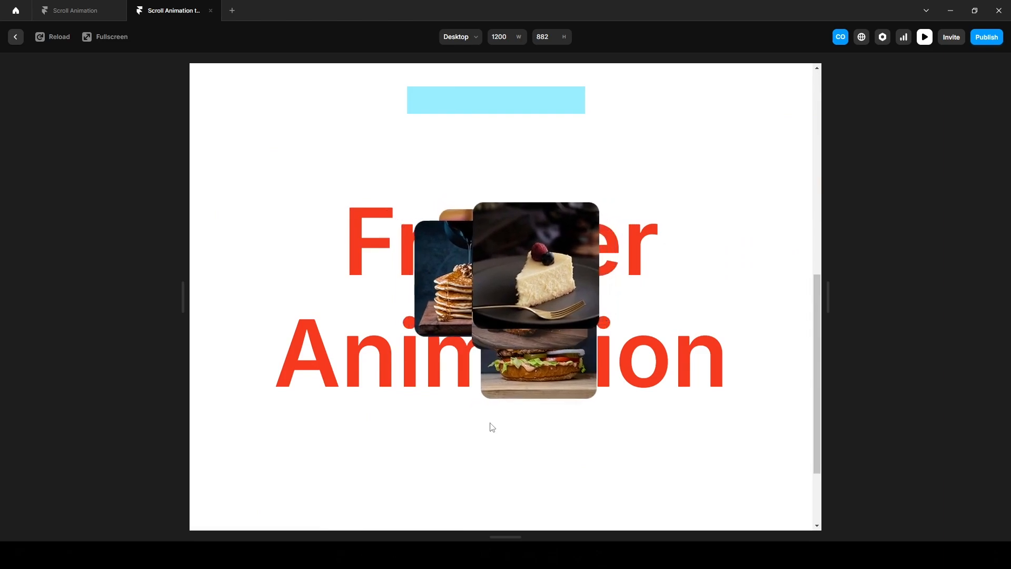
scroll(491, 425, "up", 3)
scroll(489, 425, "down", 5)
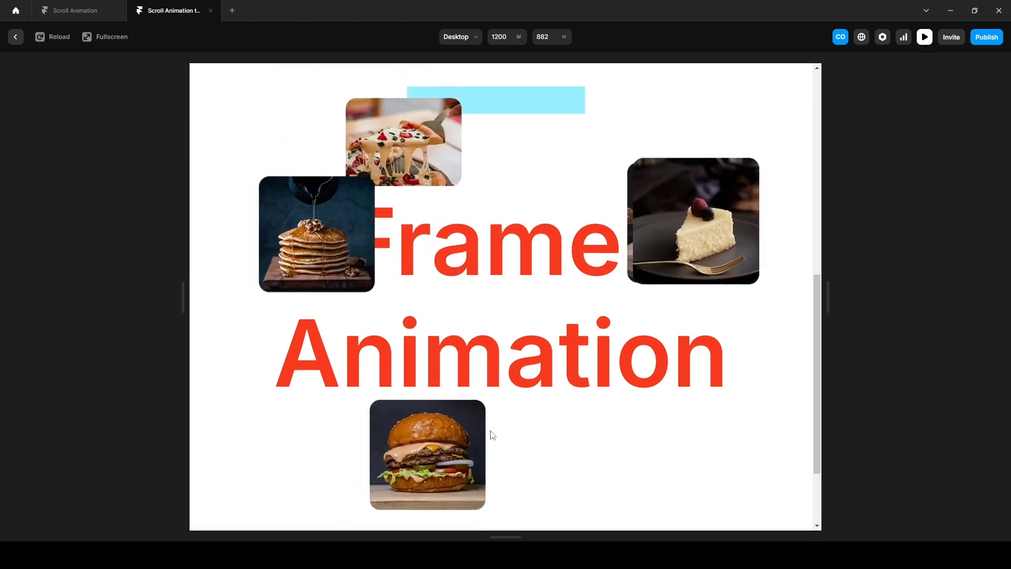
scroll(471, 281, "up", 5)
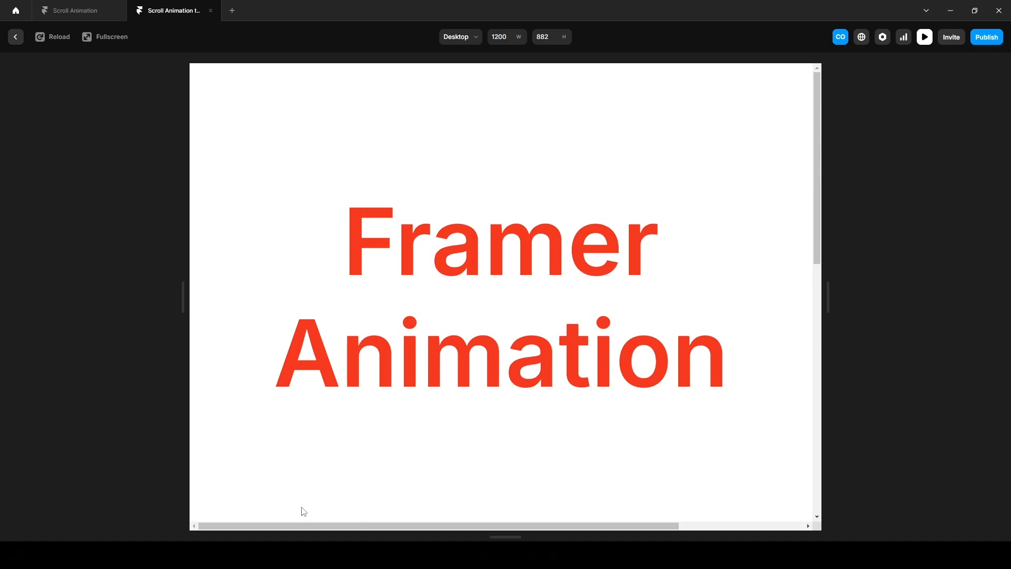
mouse_move(332, 526)
left_mouse_down()
mouse_move(545, 529)
mouse_move(341, 544)
left_mouse_up()
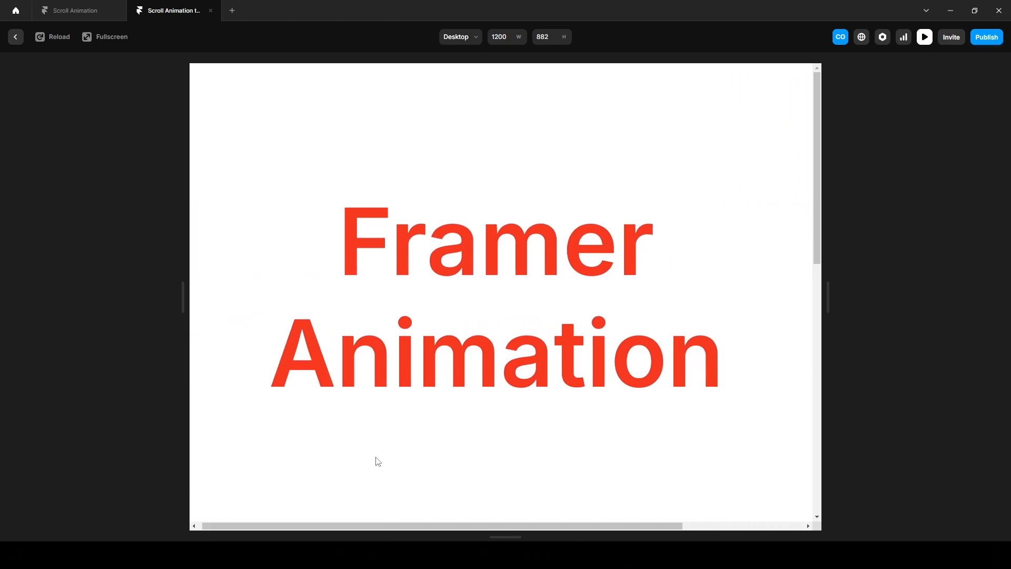
Return to the canvas and set the Wrapper's overflow to Hidden.
left_click(16, 38)
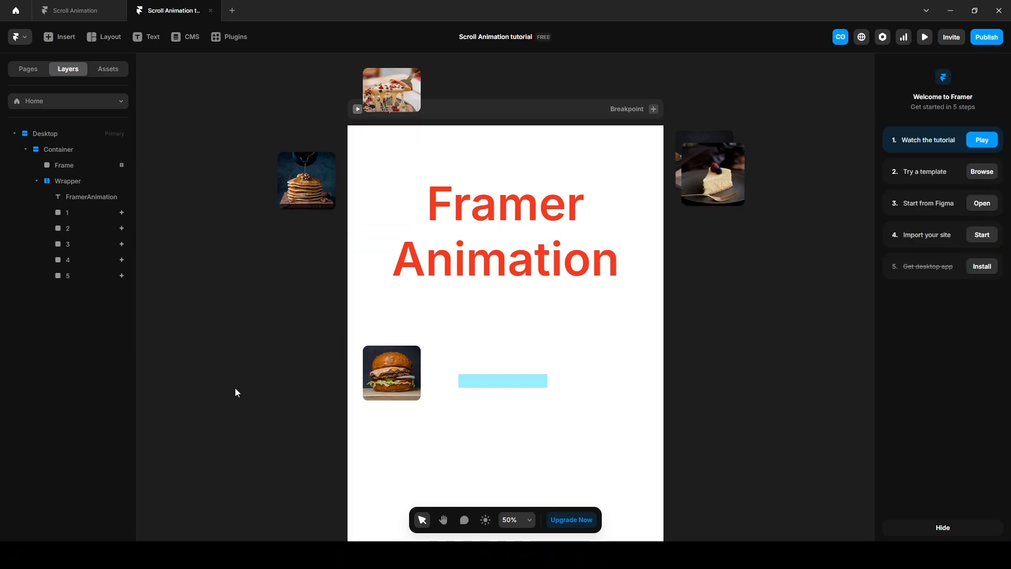
left_click(73, 181)
scroll(921, 416, "down", 4)
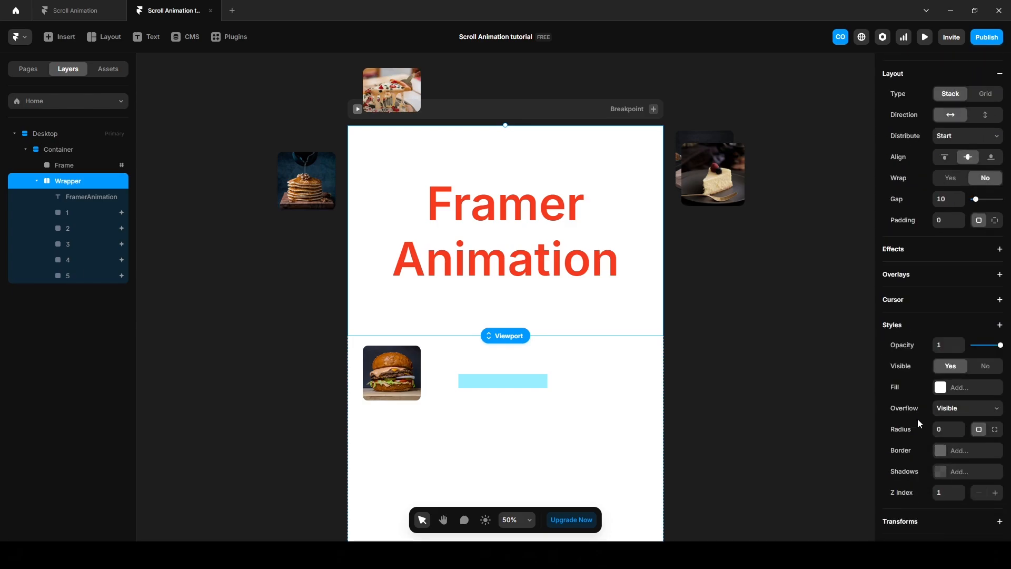
left_click(948, 409)
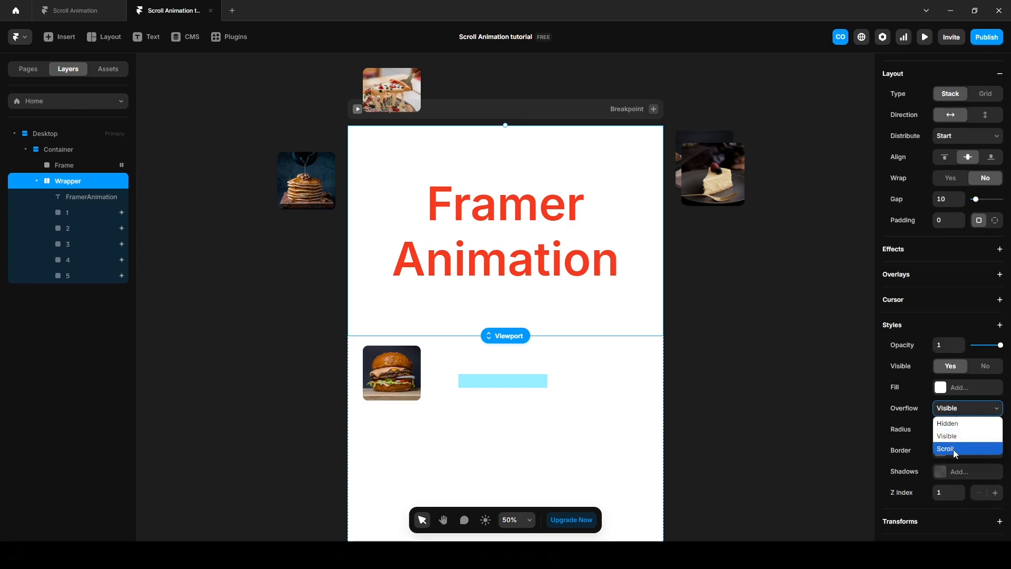
left_click(946, 422)
Preview the page, scroll it both ways to check the animation with the Wrapper's overflow hidden, and return to the canvas.
left_click(924, 37)
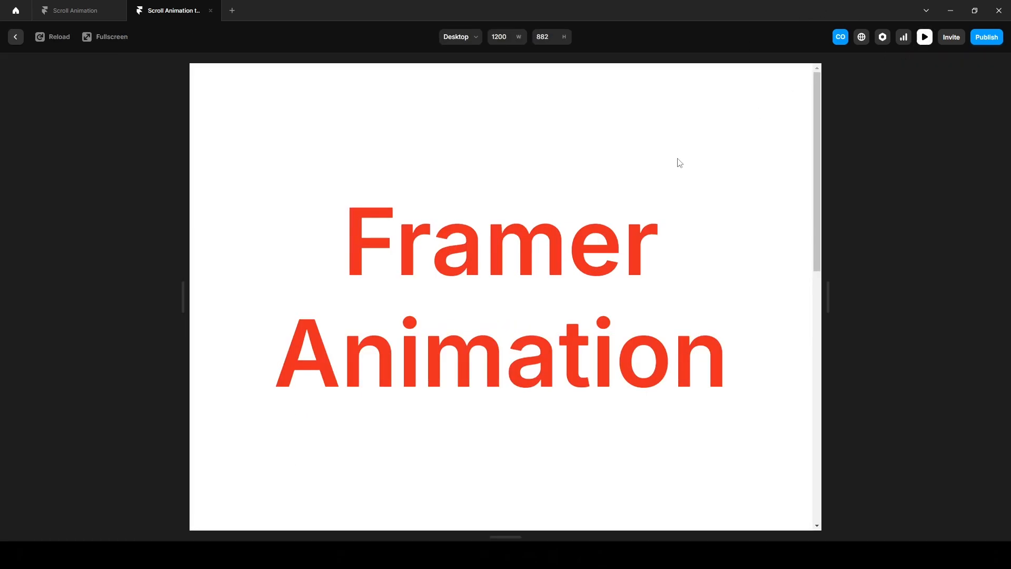
scroll(491, 340, "down", 3)
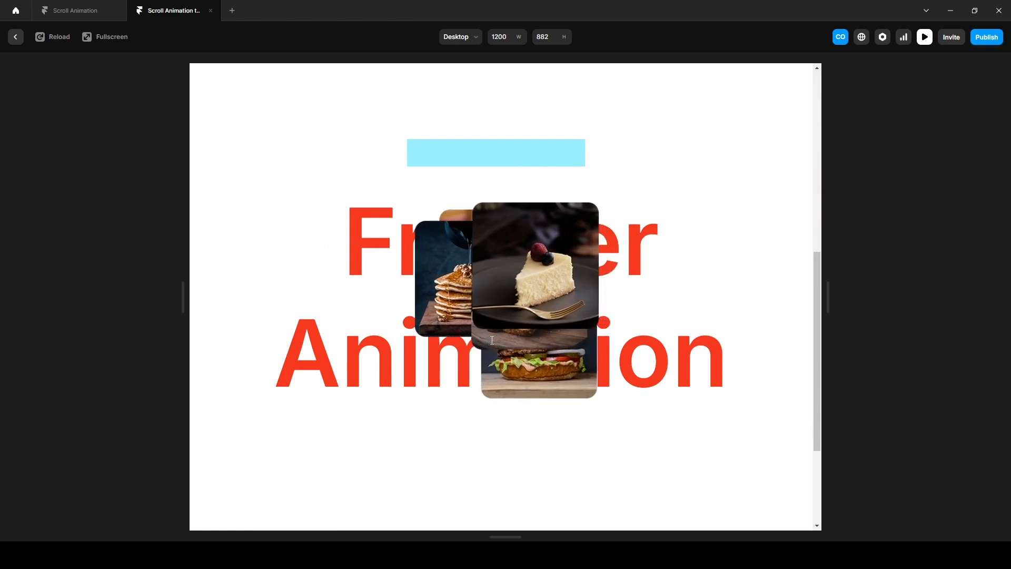
scroll(492, 341, "up", 3)
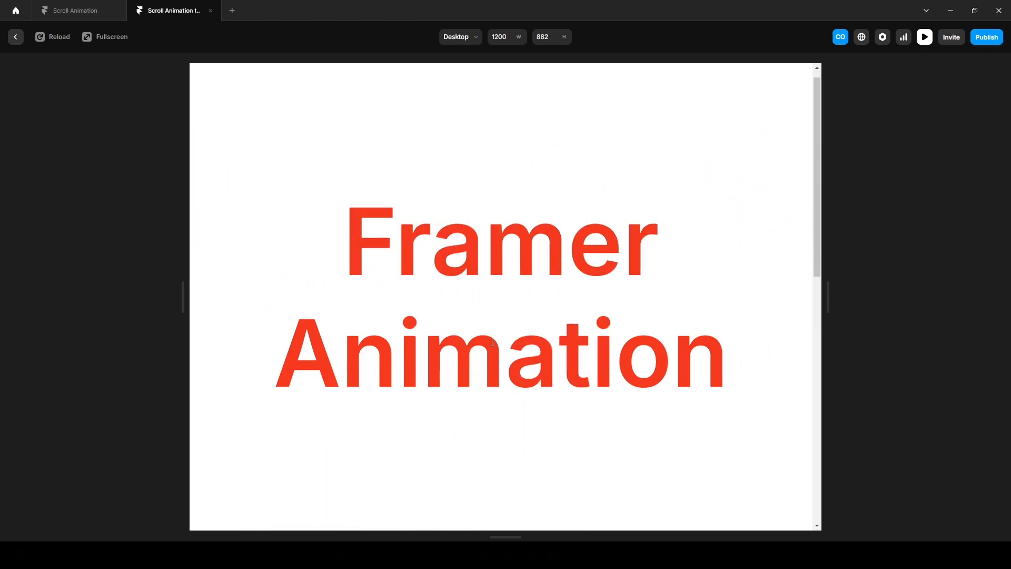
scroll(492, 345, "down", 10)
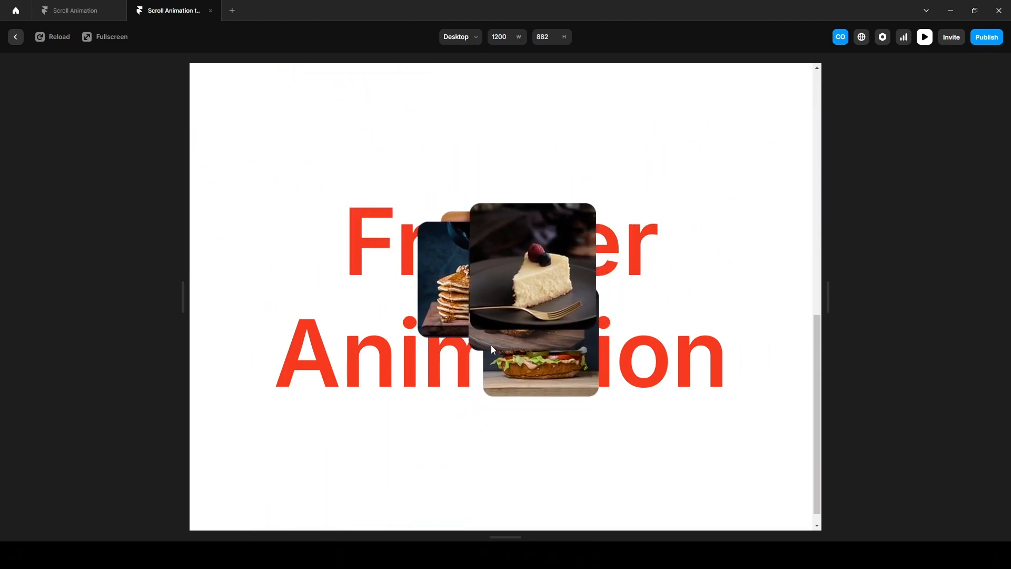
left_click(16, 36)
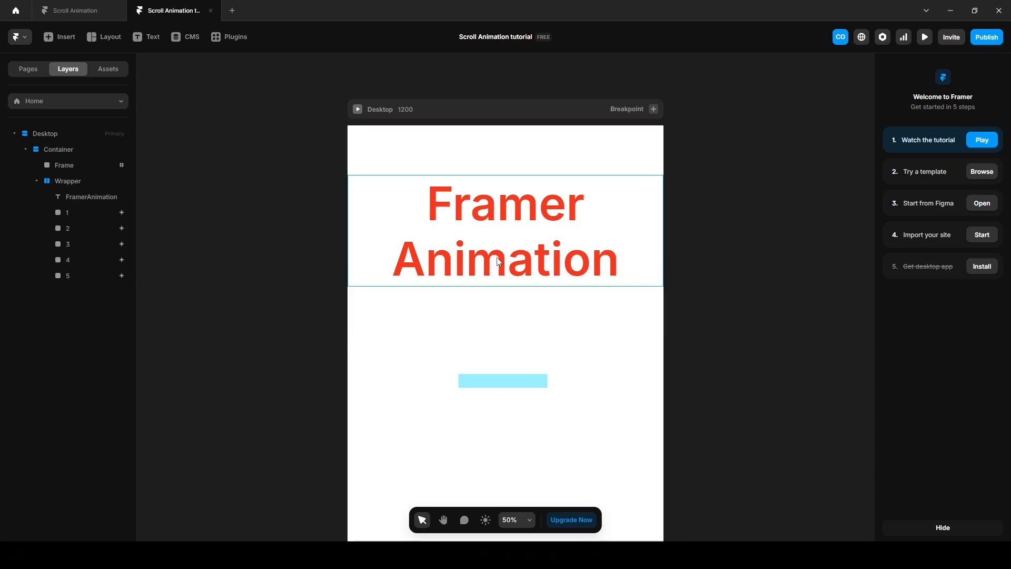
Set the line height of the "Framer Animation" heading to 1 em.
left_click(506, 271)
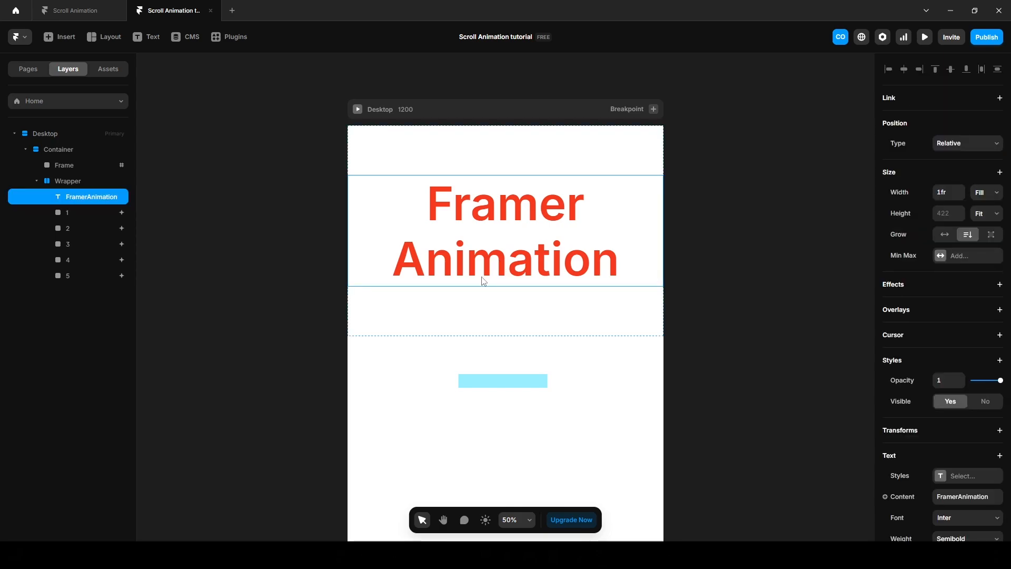
scroll(935, 421, "down", 5)
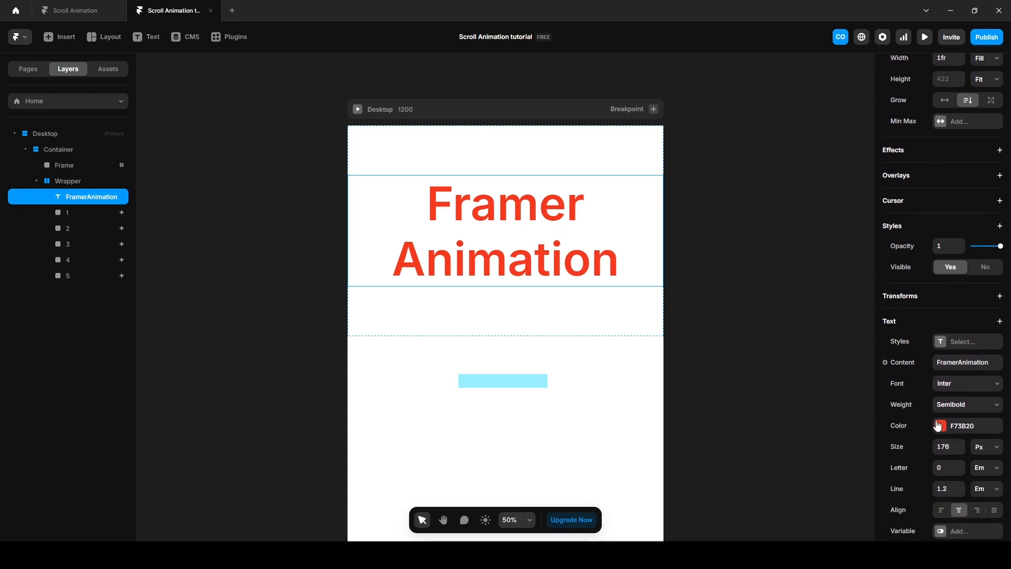
left_click(945, 362)
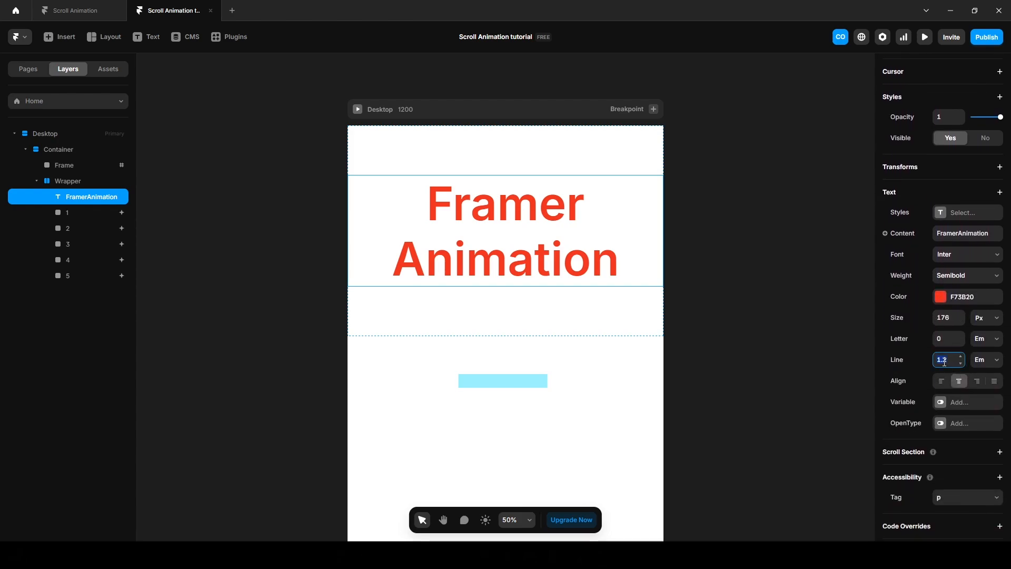
type("1")
key("Return")
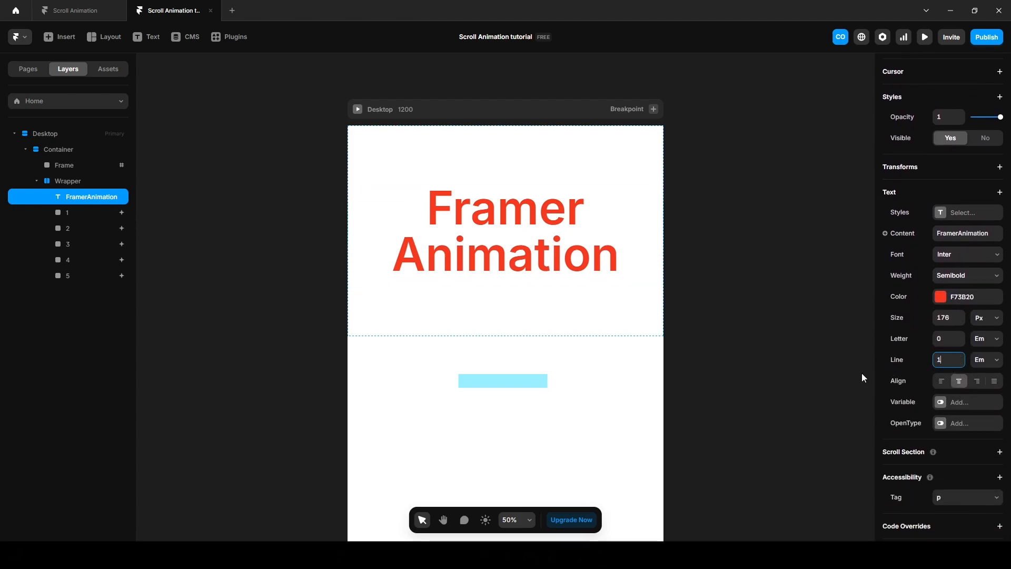
Add a Scroll Transform effect to the "Framer Animation" heading with the Section in View trigger and the #scroll section.
scroll(931, 385, "up", 3)
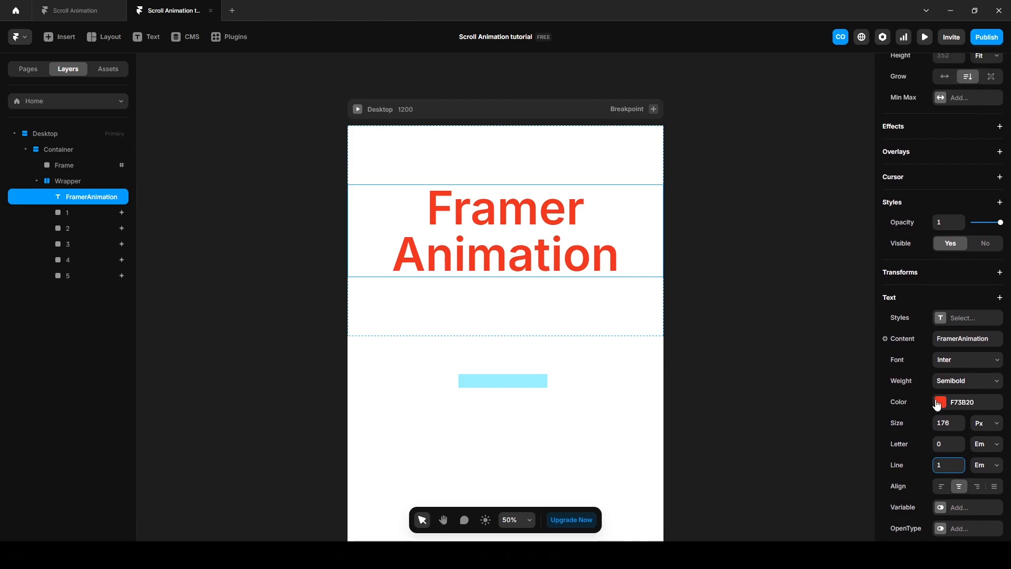
scroll(934, 392, "up", 5)
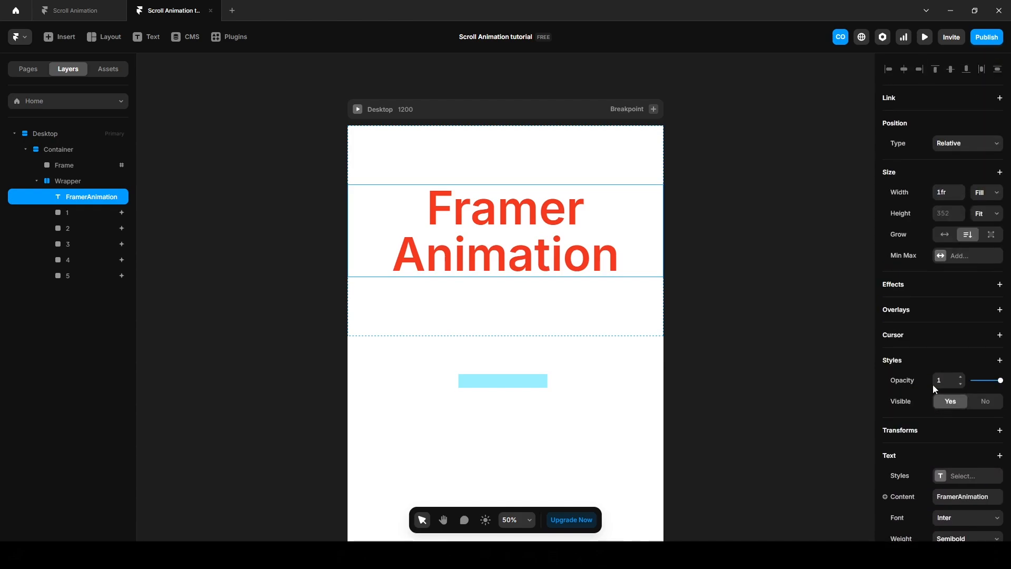
left_click(896, 284)
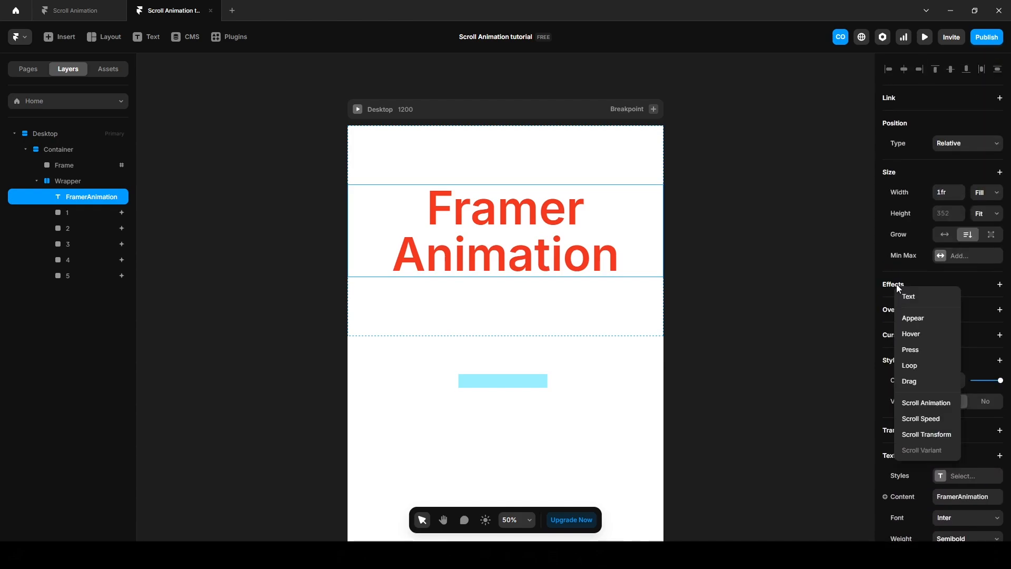
left_click(926, 434)
left_click(821, 334)
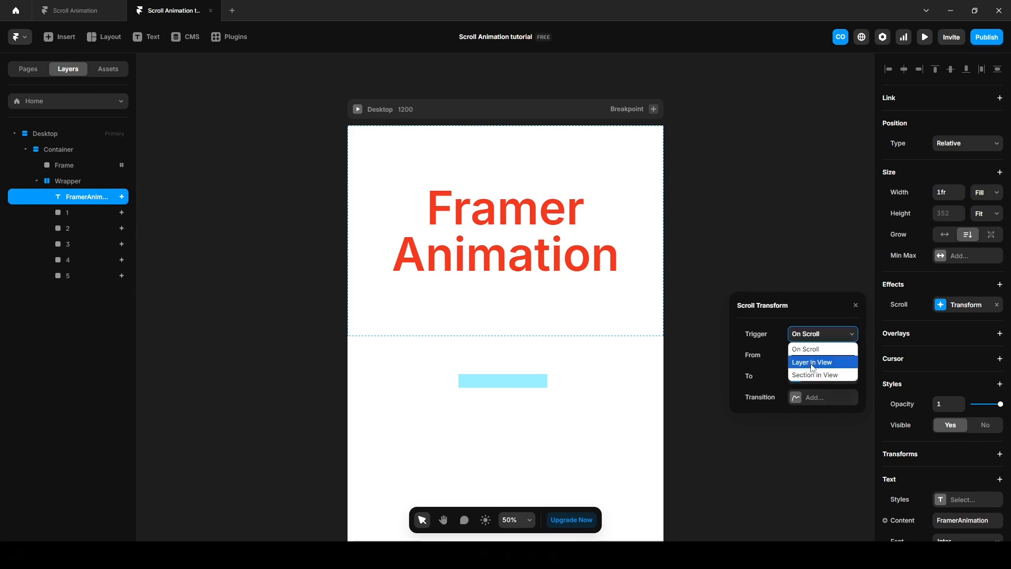
left_click(814, 379)
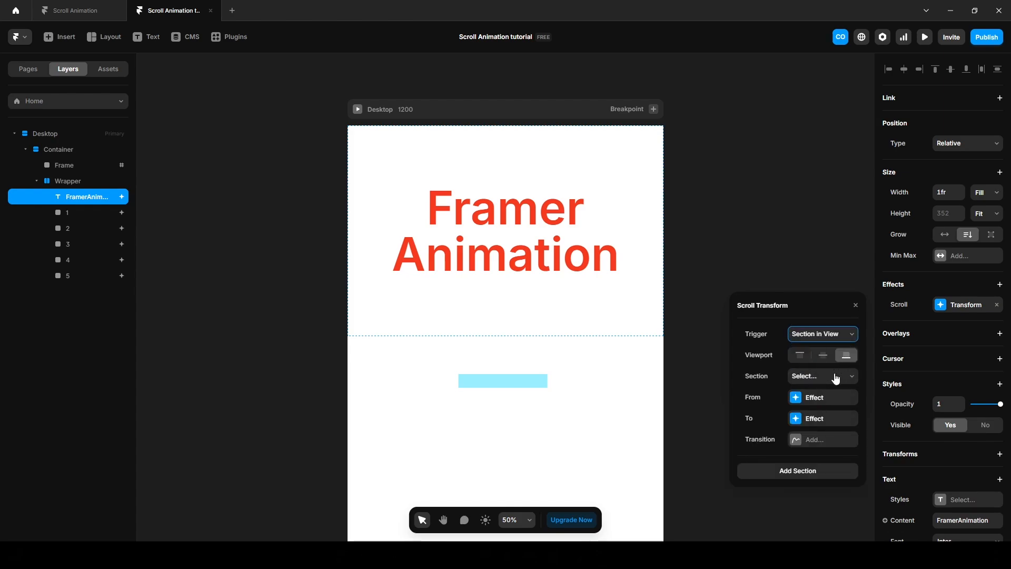
left_click(818, 381)
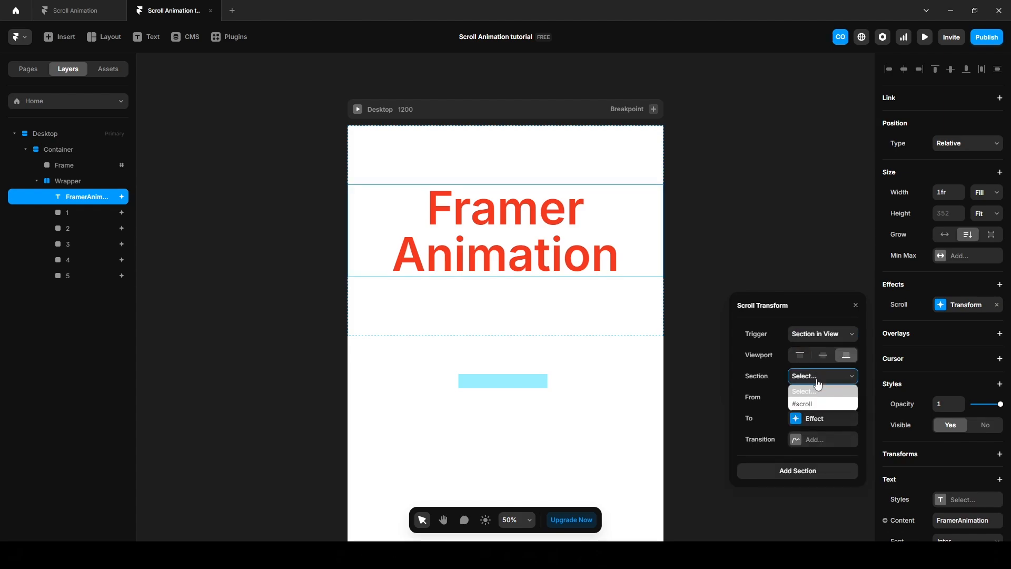
left_click(817, 403)
Set the heading's From effect to opacity 1 and scale 1.3.
left_click(810, 399)
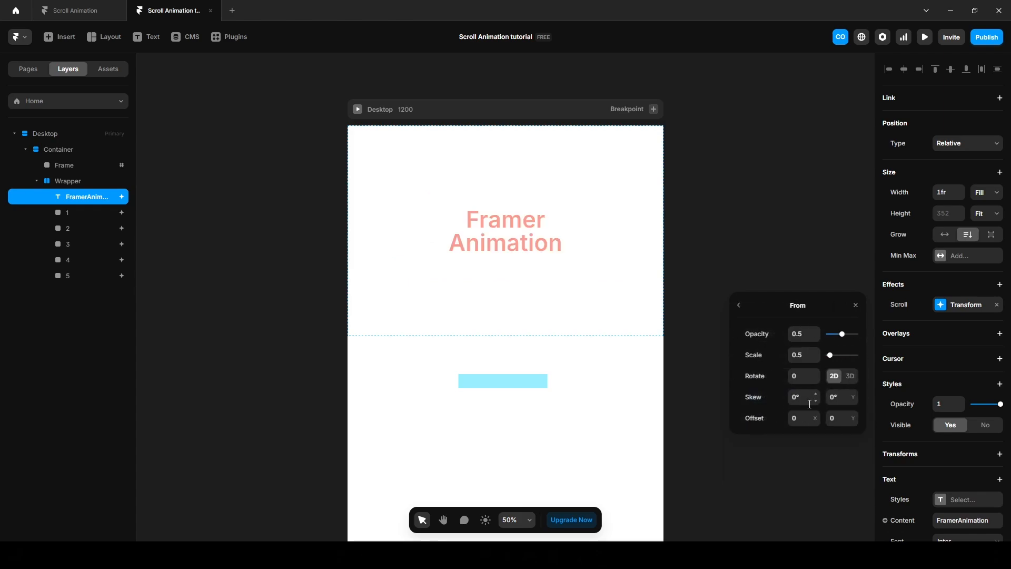
left_click(797, 335)
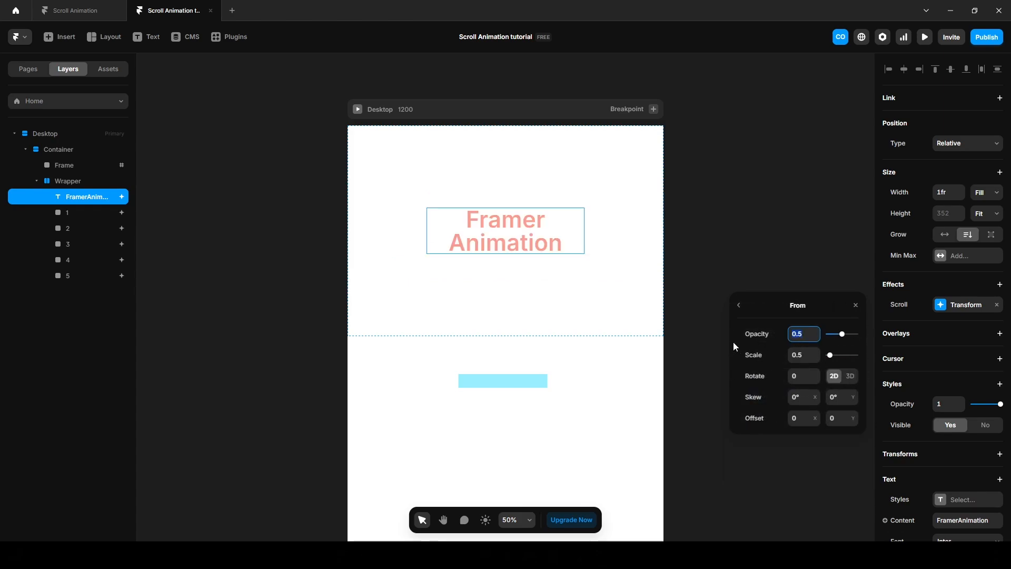
type("1")
left_click(801, 355)
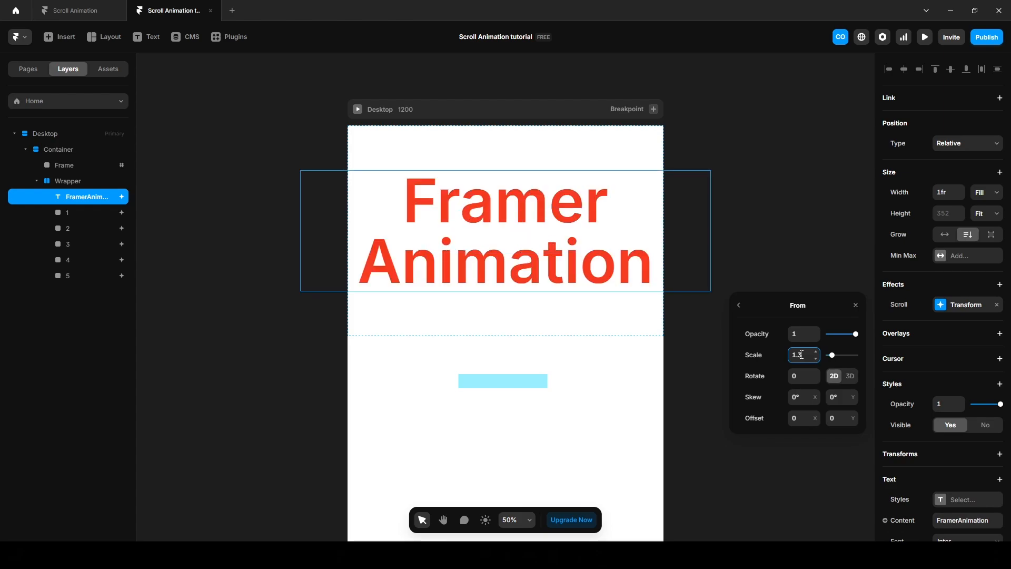
left_click(739, 305)
Set the scale in the heading's To effect to 0.3.
left_click(829, 419)
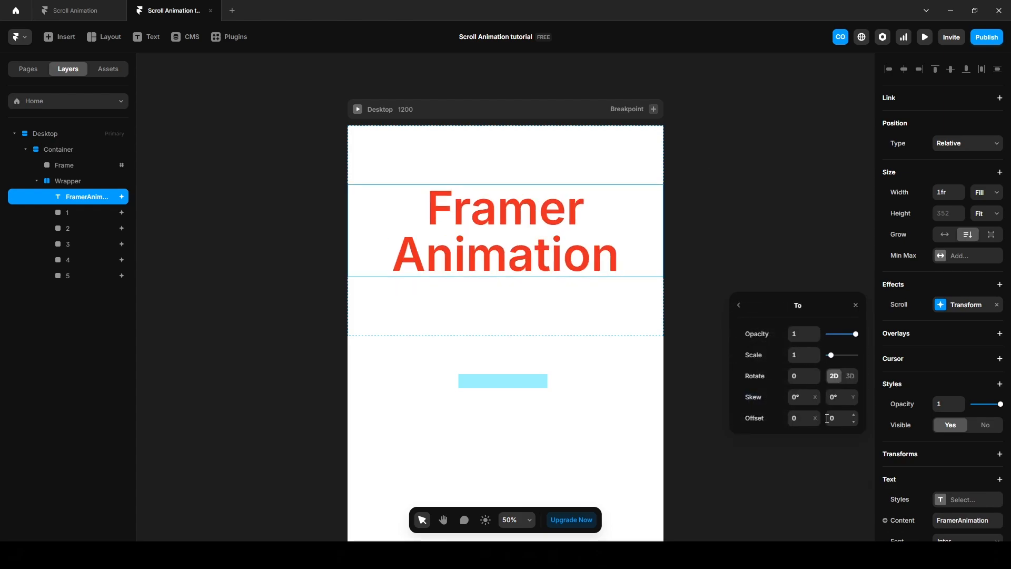
left_click(798, 357)
type("0.3")
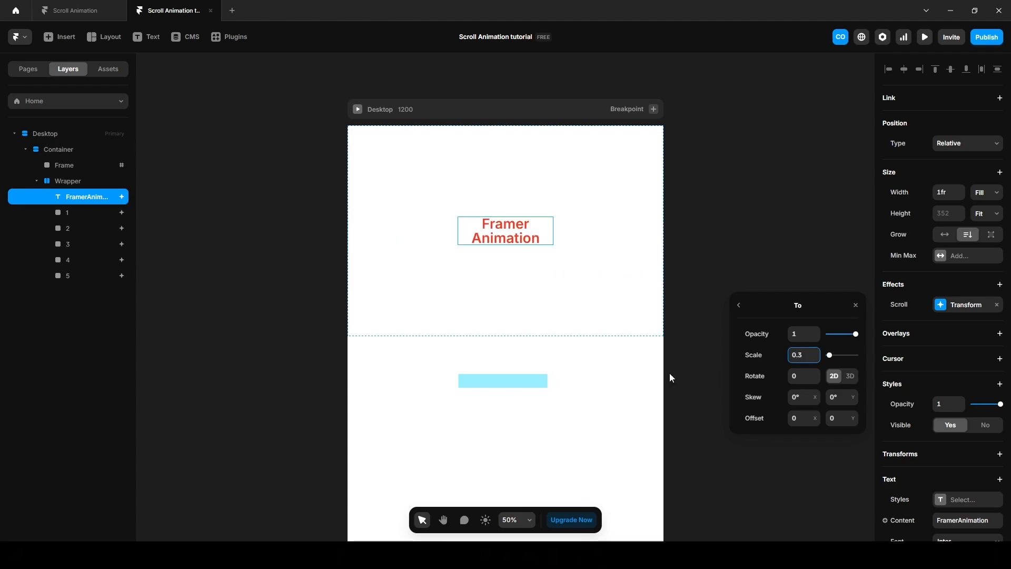
left_click(738, 307)
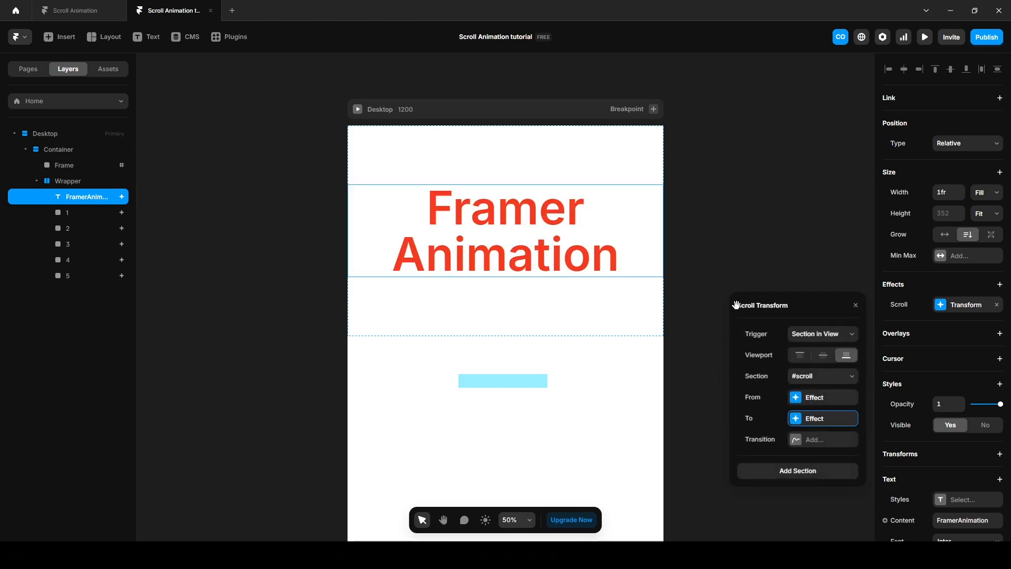
Add a physics-based transition to the heading's scroll transform with damping 100.
left_click(813, 441)
left_click(814, 440)
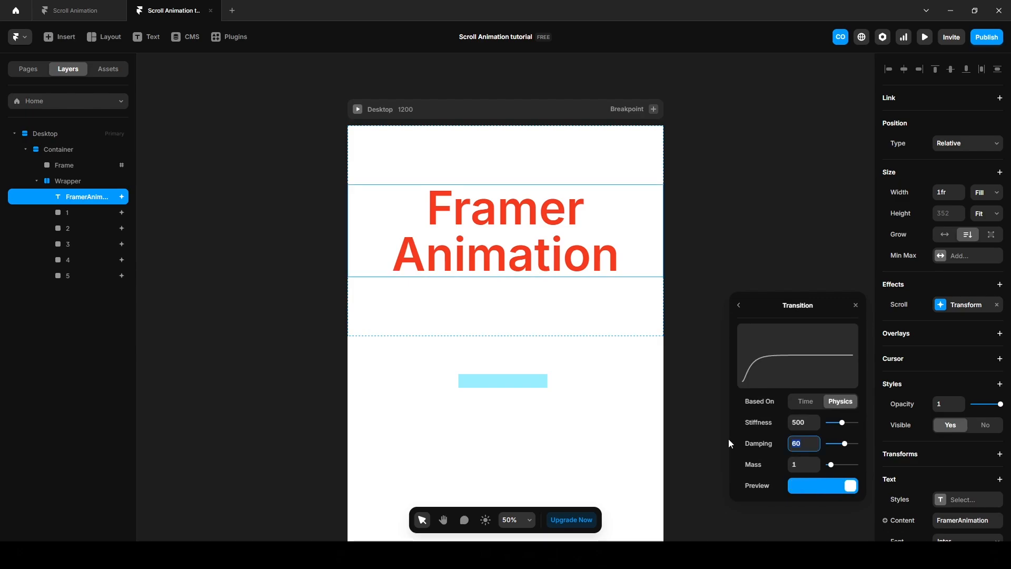
type("100")
key("Return")
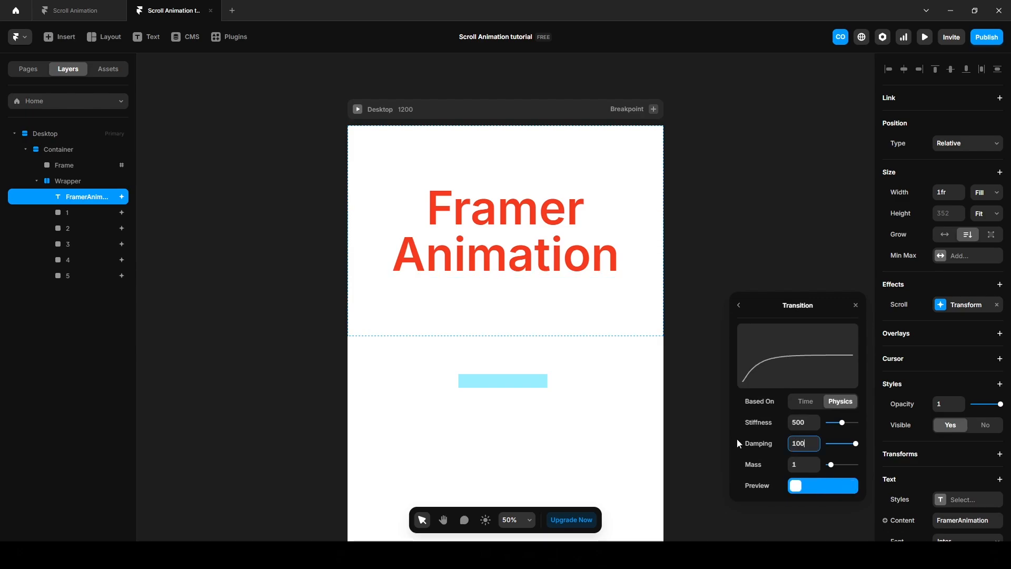
Preview the page and scroll it both ways to check the heading's scaling together with the images.
left_click(924, 42)
scroll(587, 380, "down", 5)
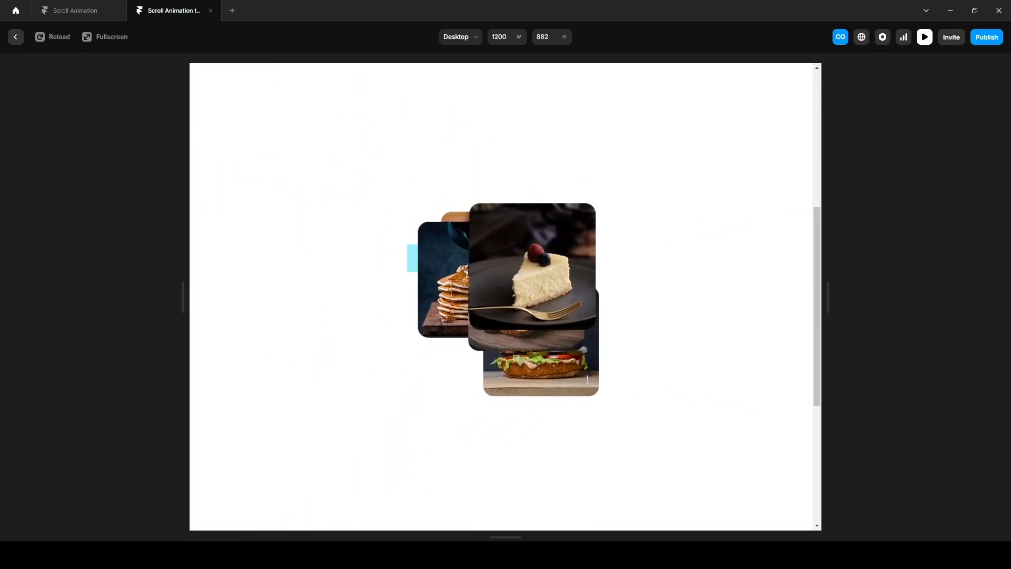
scroll(587, 379, "up", 5)
scroll(587, 390, "down", 5)
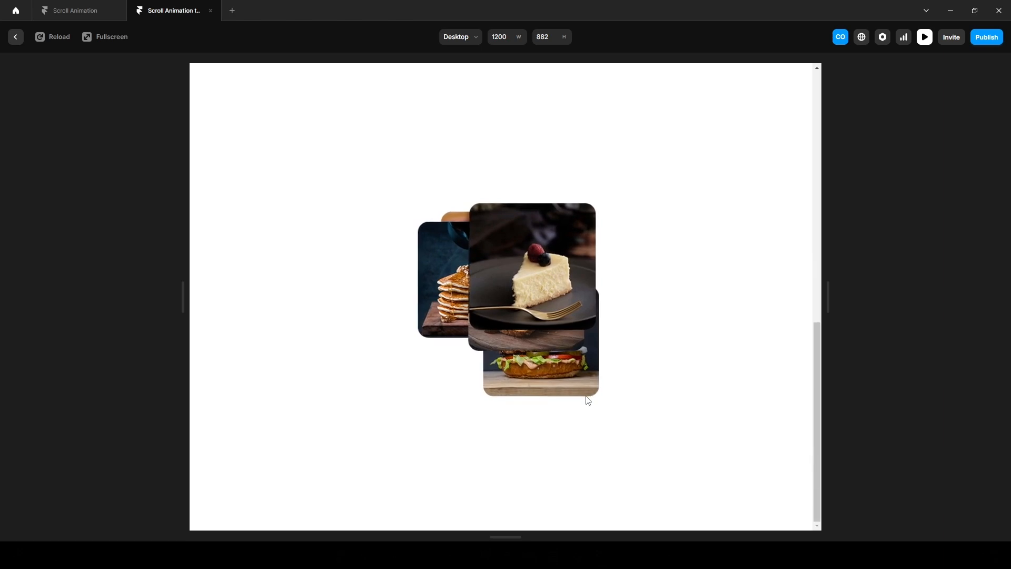
scroll(588, 401, "up", 10)
scroll(588, 400, "down", 6)
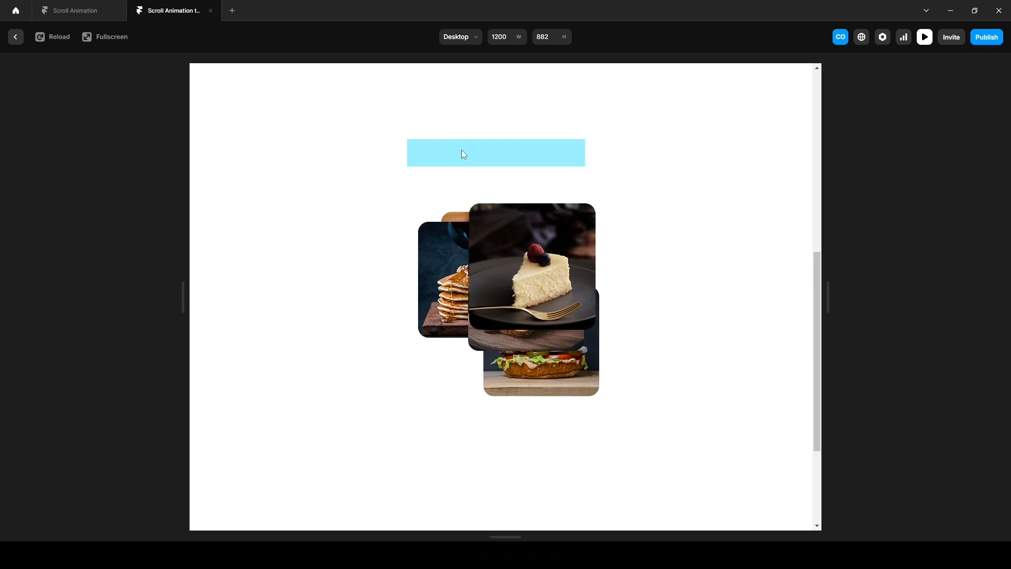
Return to the canvas and remove the fill from the light-blue Frame used as the scroll section.
left_click(10, 39)
left_click(502, 387)
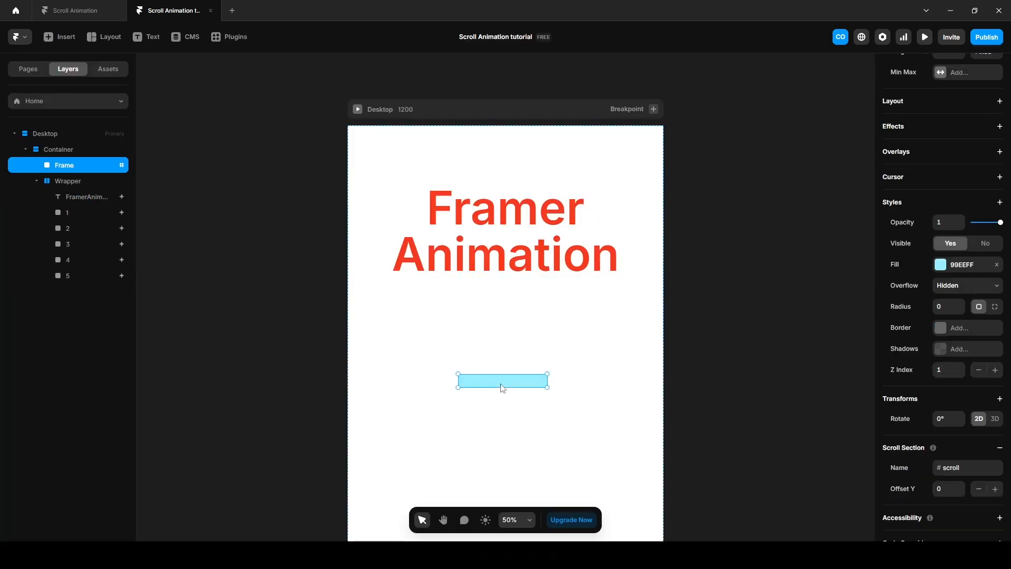
left_click(997, 264)
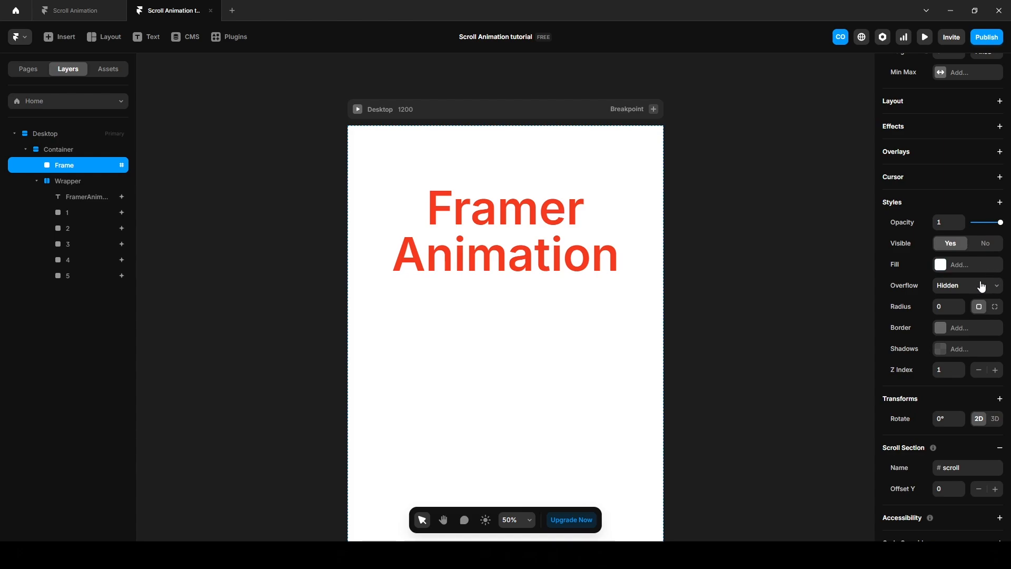
Preview the page and scroll it both ways to check the animation without the Frame's fill.
left_click(924, 40)
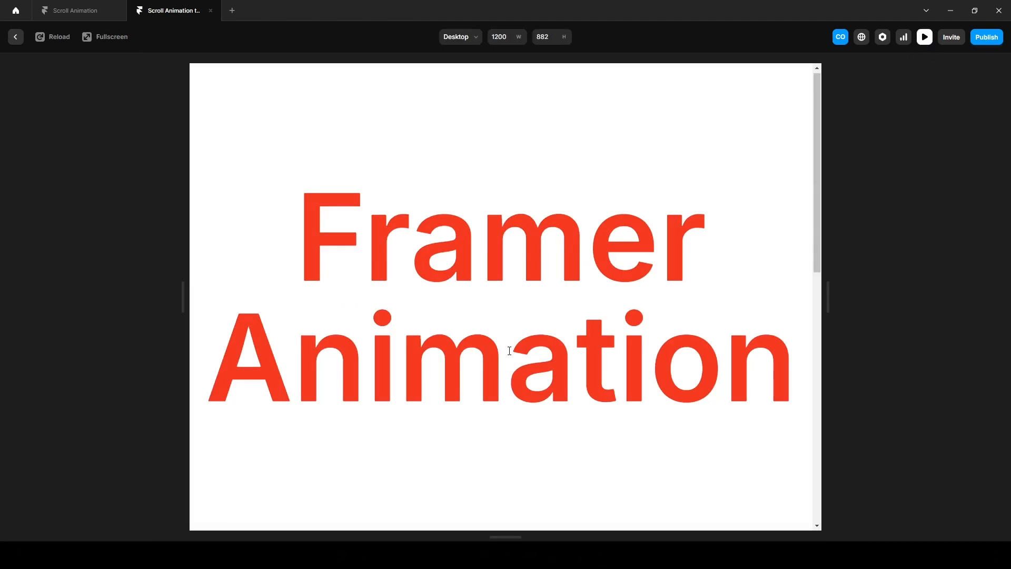
scroll(510, 351, "down", 10)
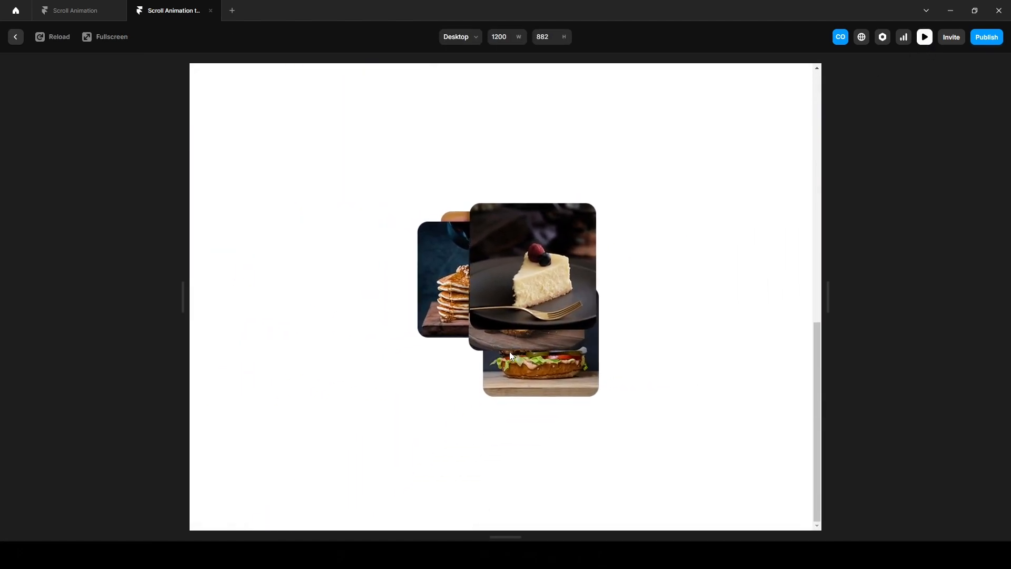
scroll(510, 352, "up", 10)
scroll(511, 354, "down", 5)
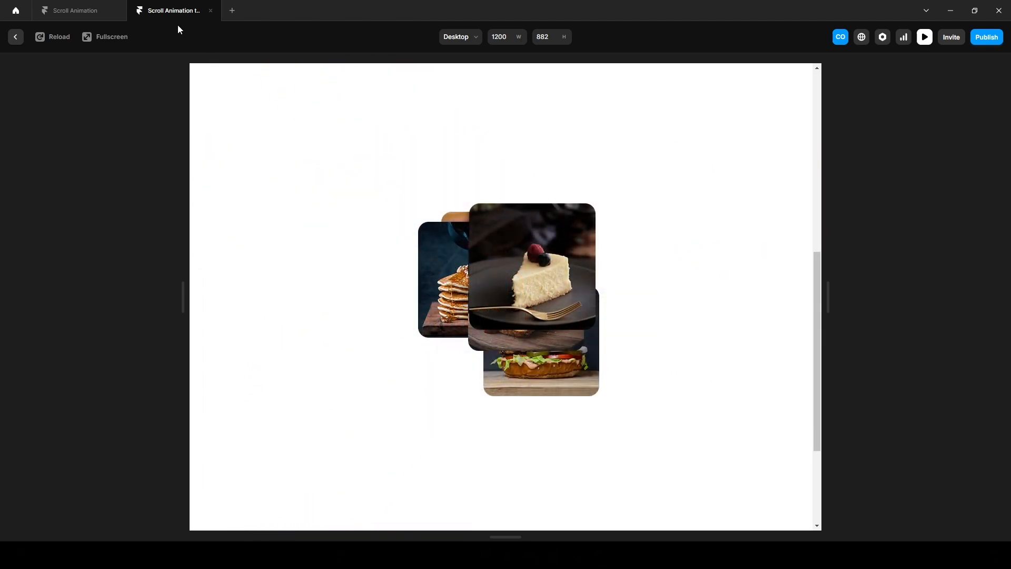
Preview the reference Scroll Animation project, scroll to its image stack to examine the stacking order, and return to the tutorial project's canvas.
left_click(63, 12)
left_click(926, 38)
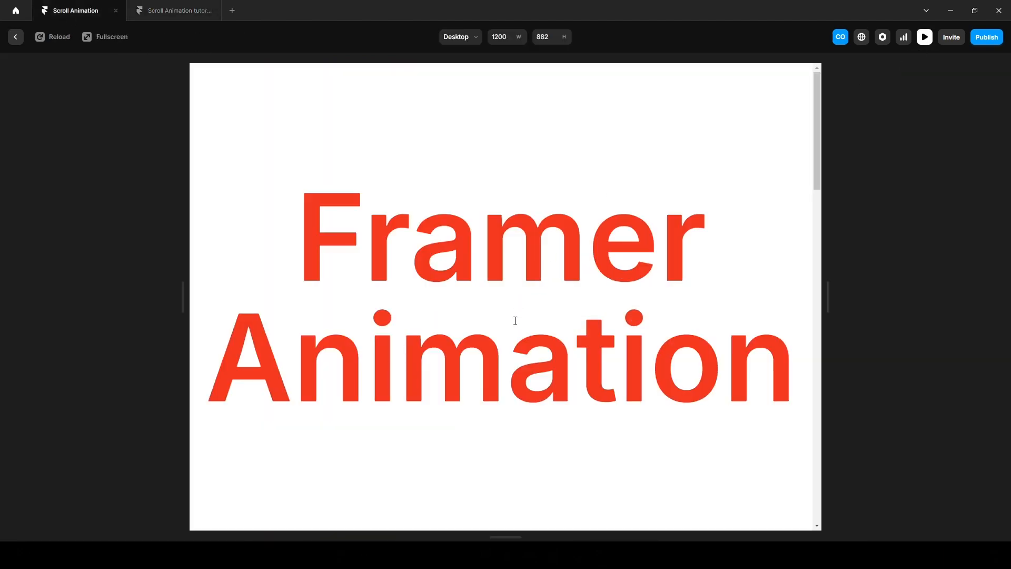
scroll(515, 321, "down", 5)
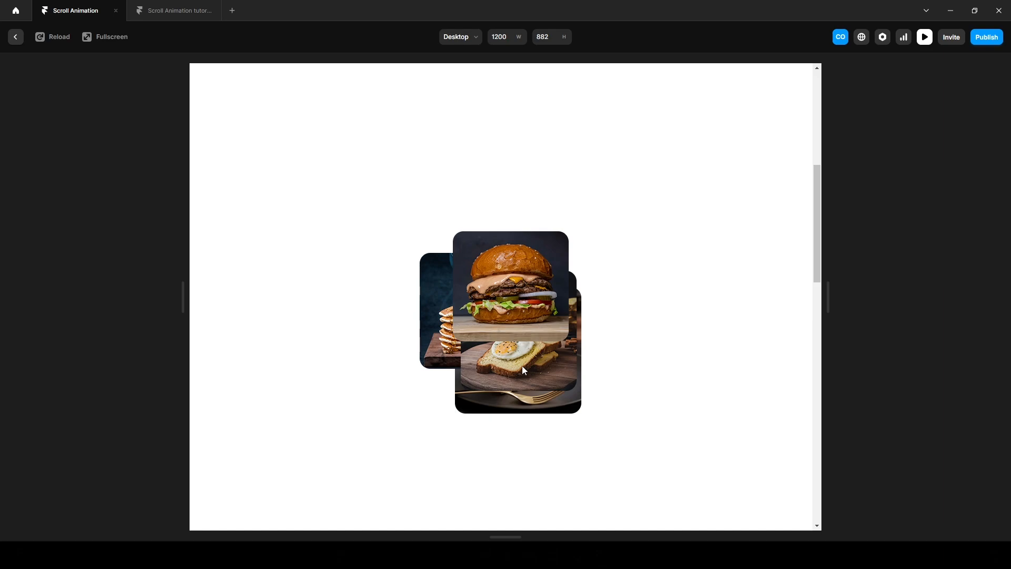
key("ctrl+Tab")
left_click(30, 40)
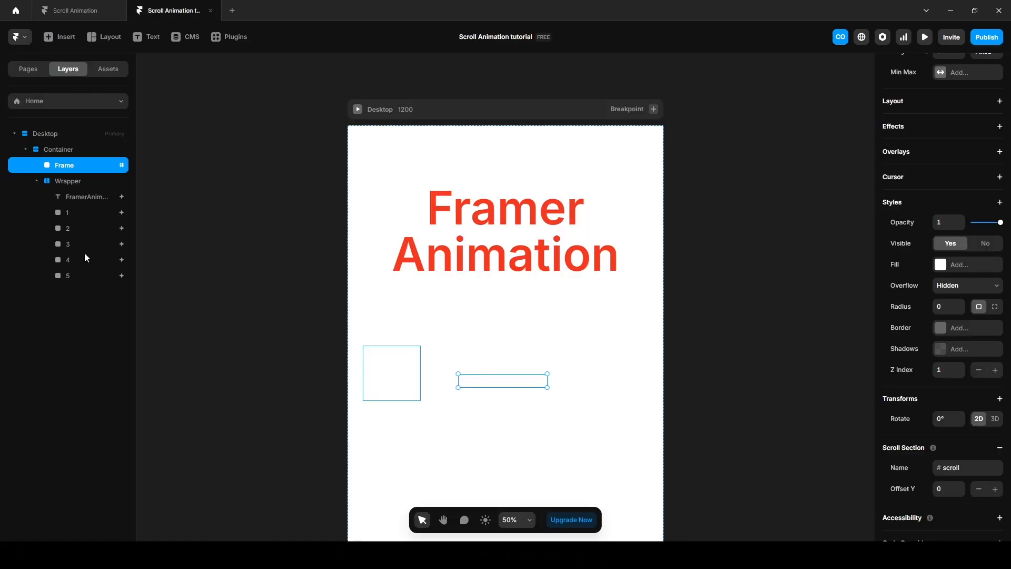
Set the Z Index of burger image layer 3 to 5.
left_click(87, 242)
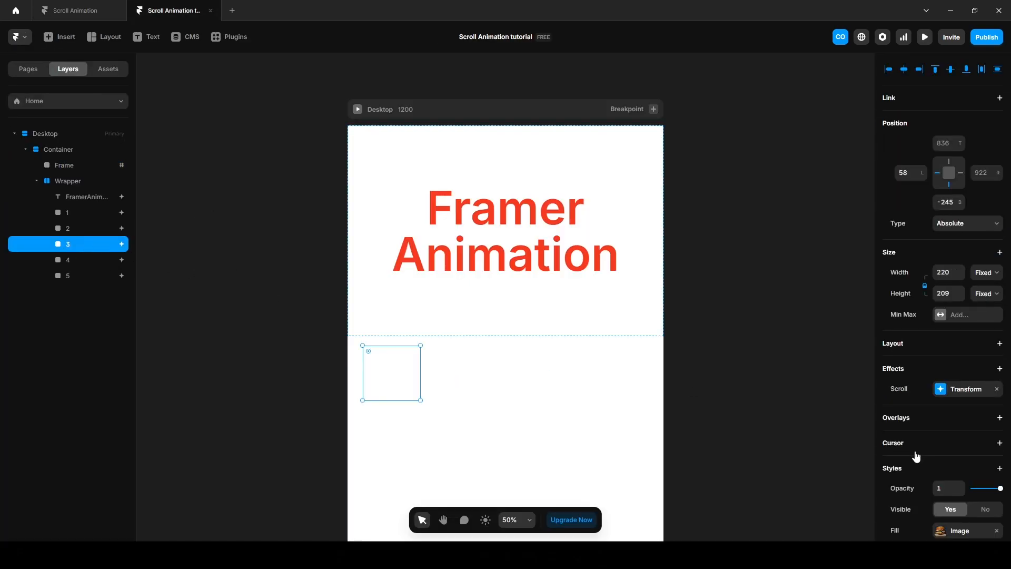
scroll(923, 460, "down", 5)
left_click(946, 392)
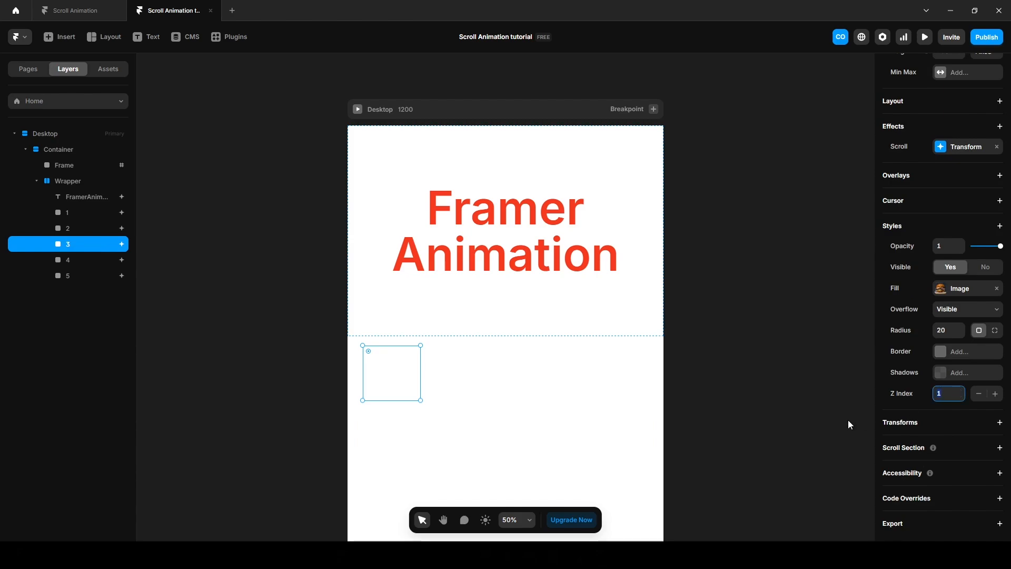
type("5")
Lower the Z Index of cheesecake image layer 4 so it sits behind the toast image.
left_click(68, 260)
scroll(937, 413, "down", 5)
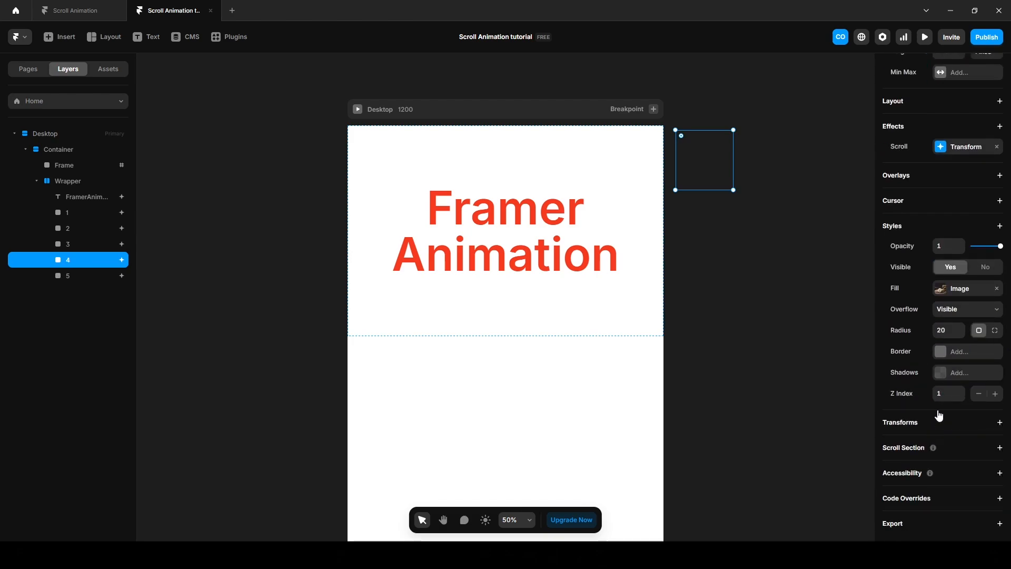
left_click(949, 395)
Preview the page, scroll to the image stack, and compare its arrangement with the preview of the reference Scroll Animation project.
left_click(925, 37)
scroll(520, 339, "down", 5)
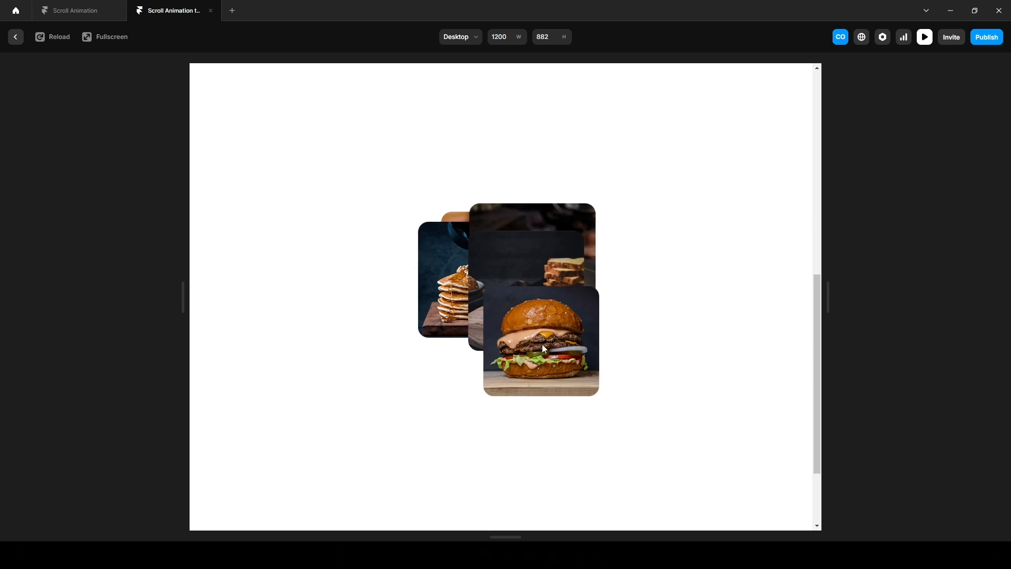
scroll(537, 342, "down", 3)
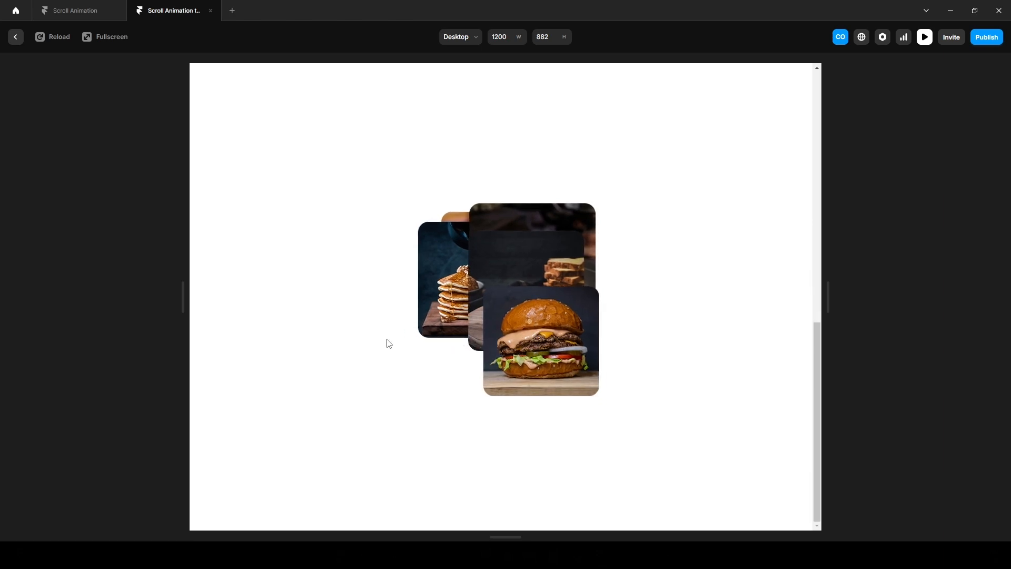
left_click(82, 11)
scroll(524, 368, "down", 3)
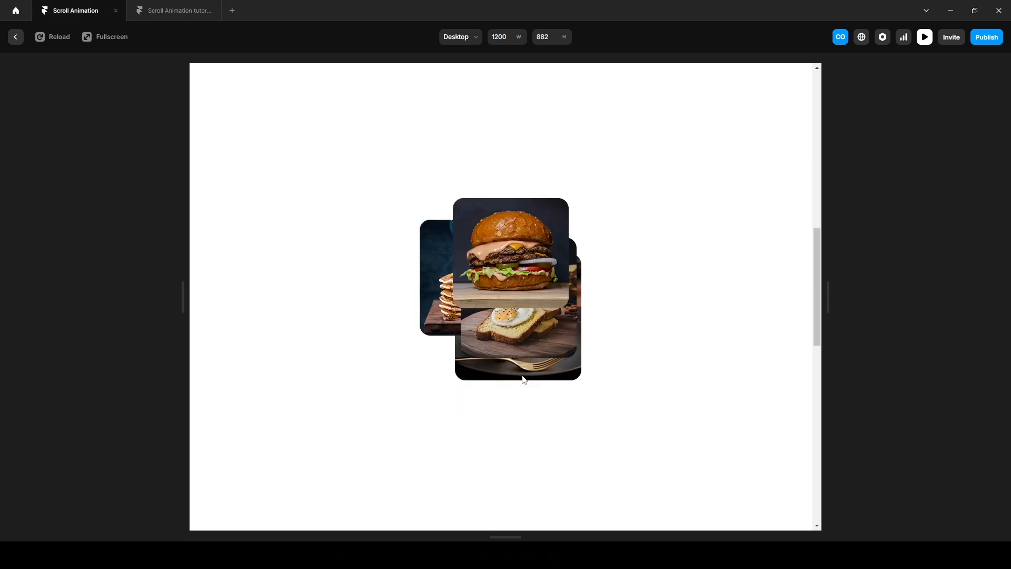
scroll(526, 337, "up", 2)
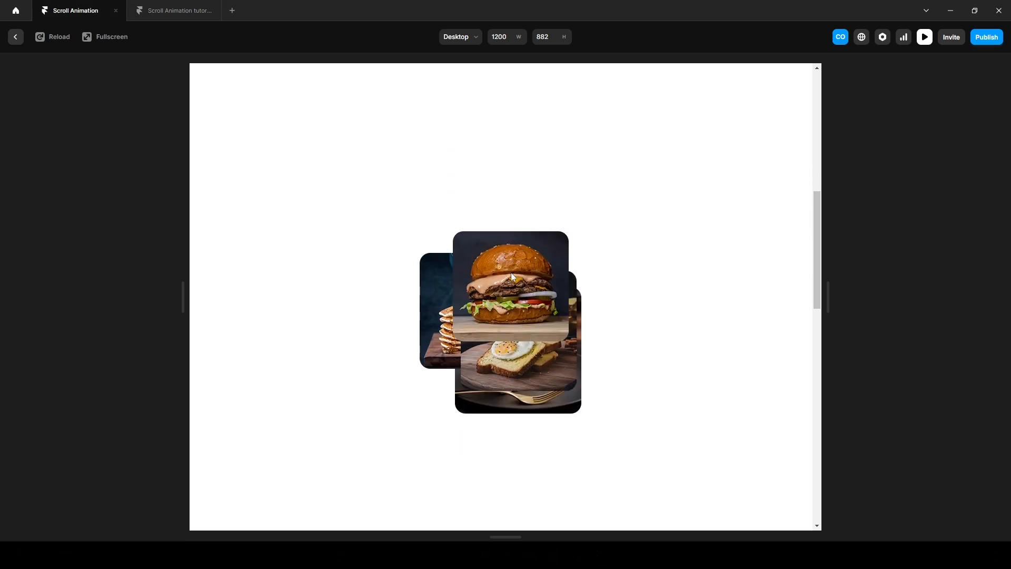
left_click(172, 14)
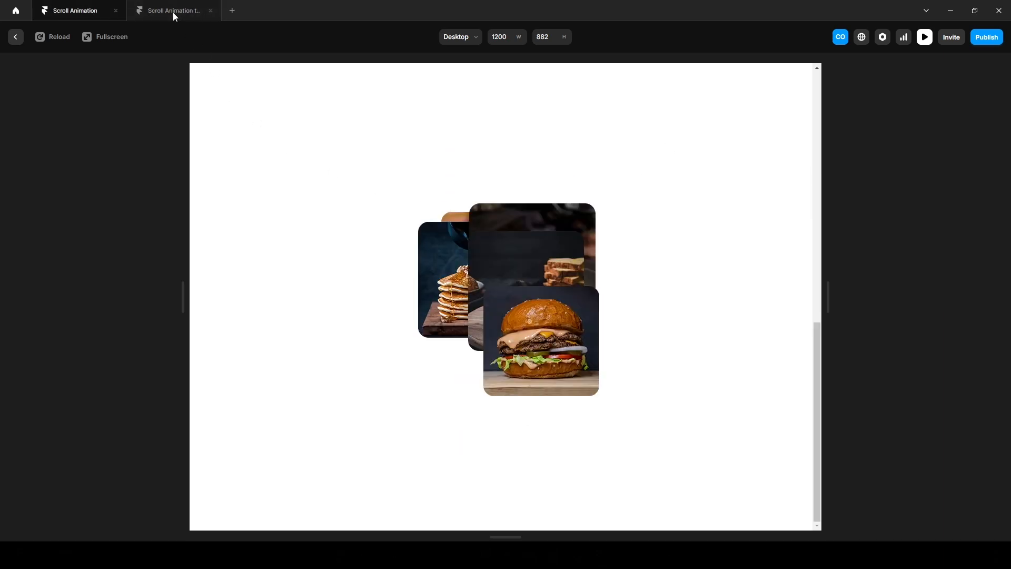
Adjust the end offset of burger image layer 3's scroll transform to move it farther left and up in the stack.
left_click(15, 37)
left_click(83, 244)
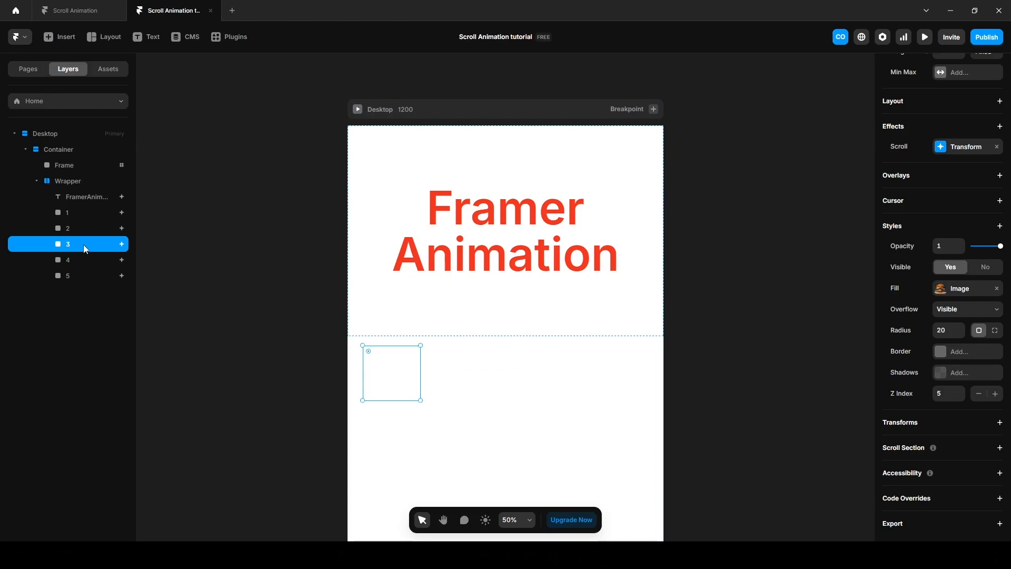
left_click(941, 150)
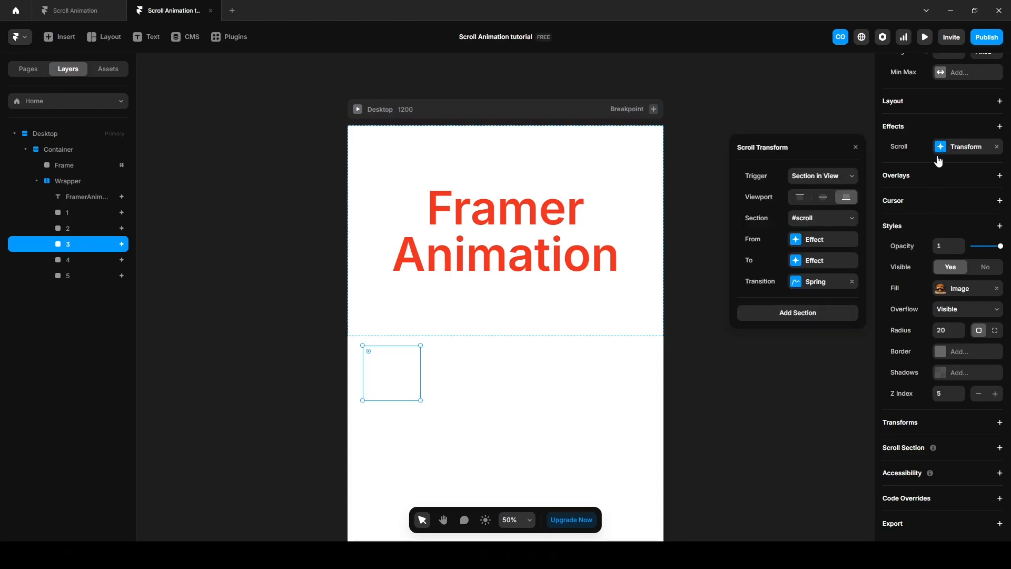
left_click(808, 261)
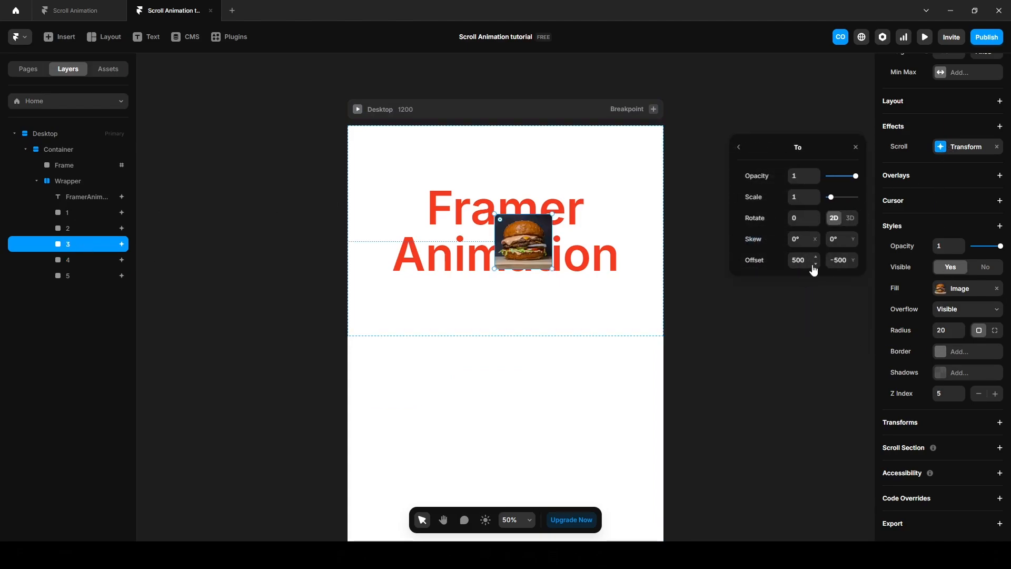
left_click_drag(816, 265, 854, 300)
Preview the page's scroll animation, compare it with the reference Scroll Animation project's image stack and following section, and return to the tutorial canvas.
left_click(924, 36)
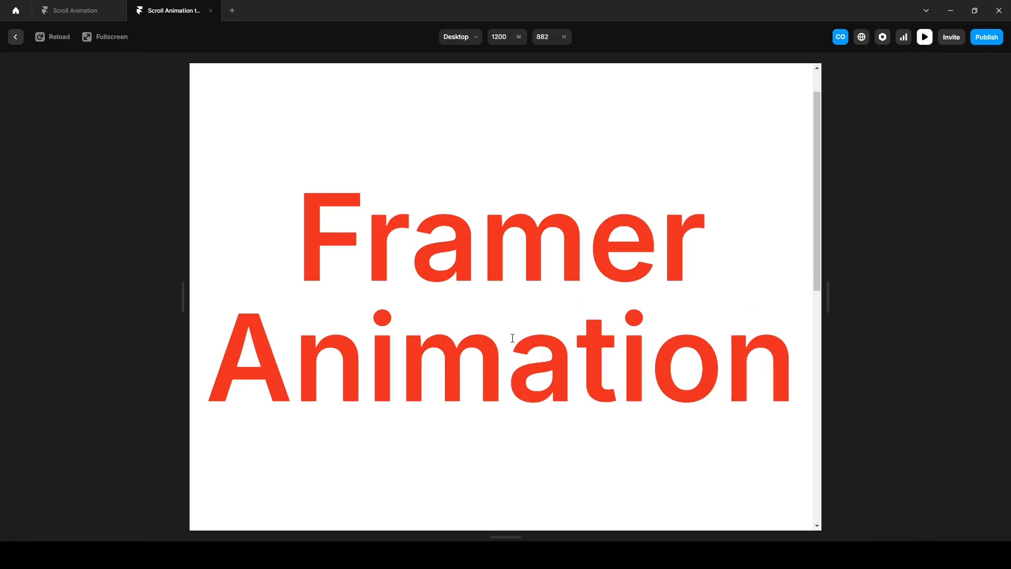
scroll(511, 348, "down", 5)
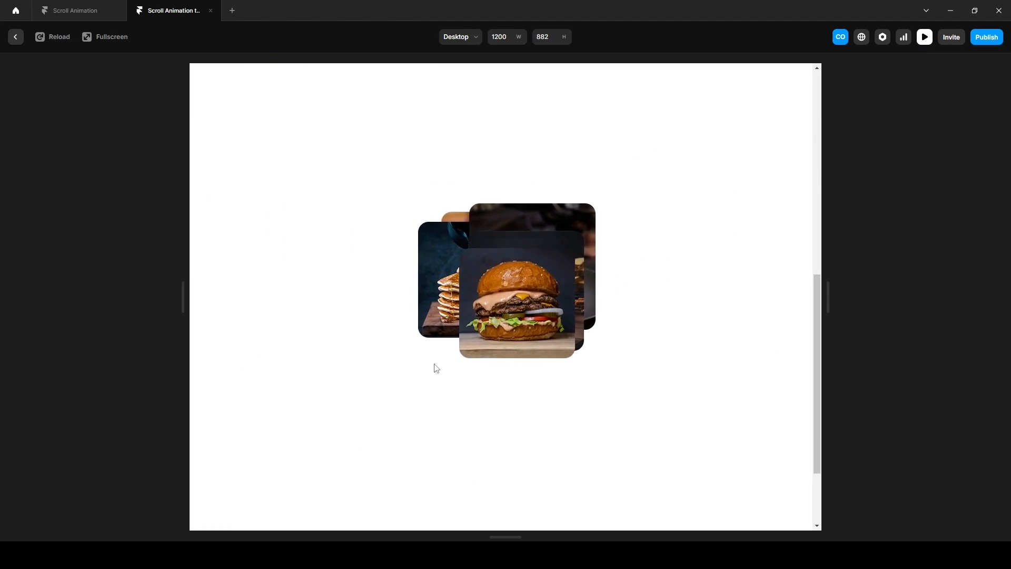
scroll(436, 368, "down", 3)
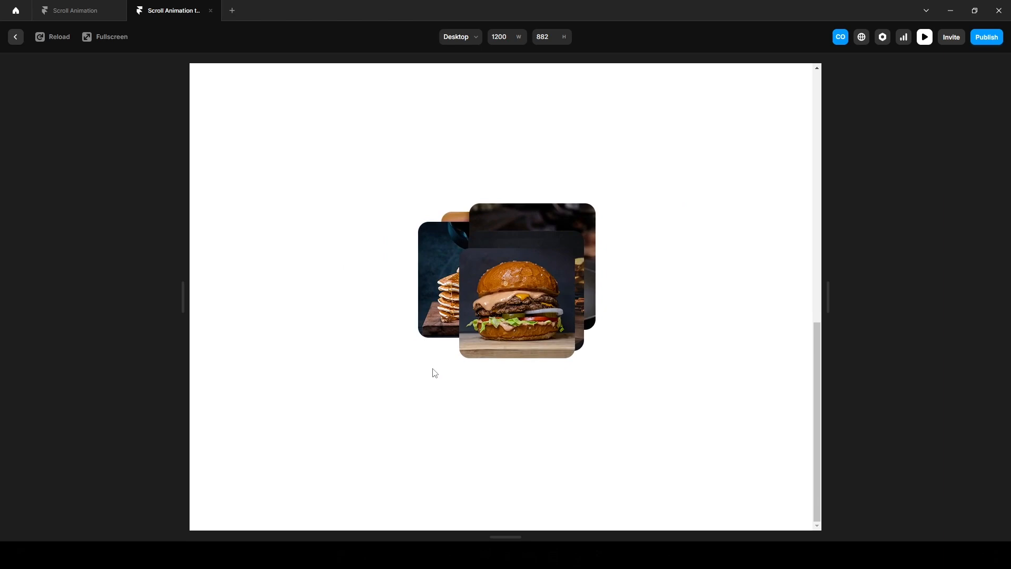
scroll(435, 373, "up", 10)
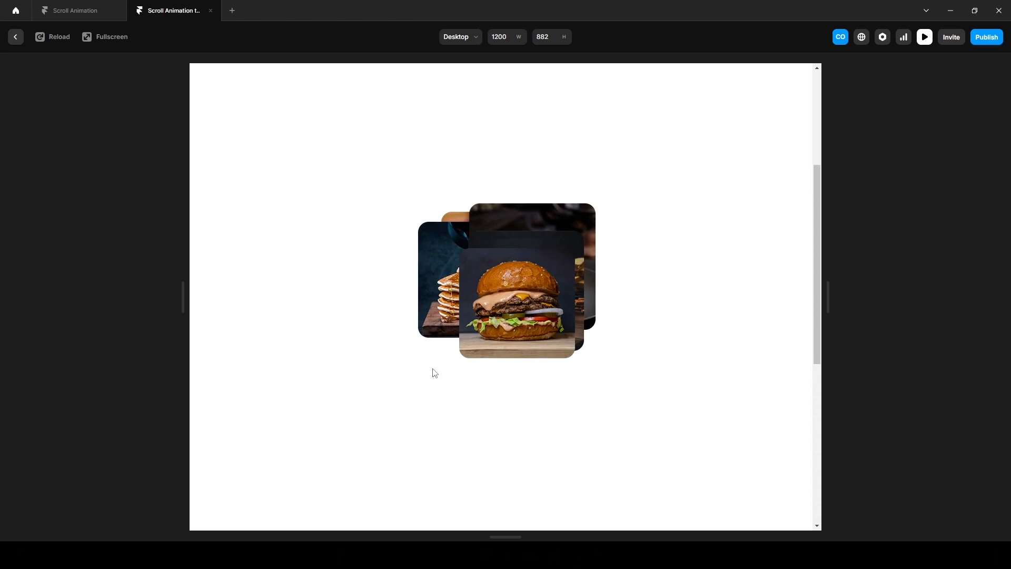
scroll(435, 373, "up", 10)
left_click(89, 14)
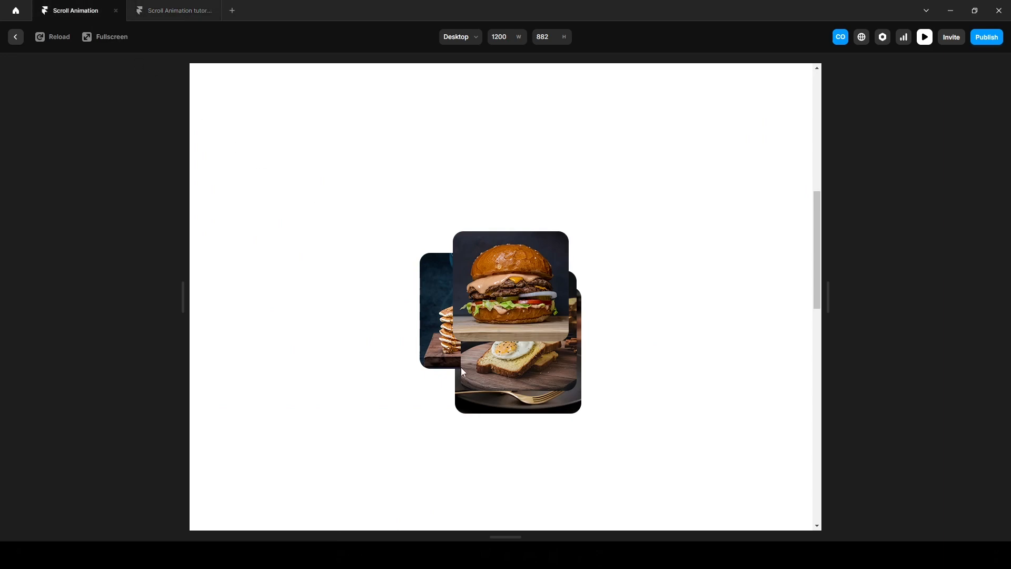
scroll(461, 371, "down", 10)
scroll(456, 336, "down", 5)
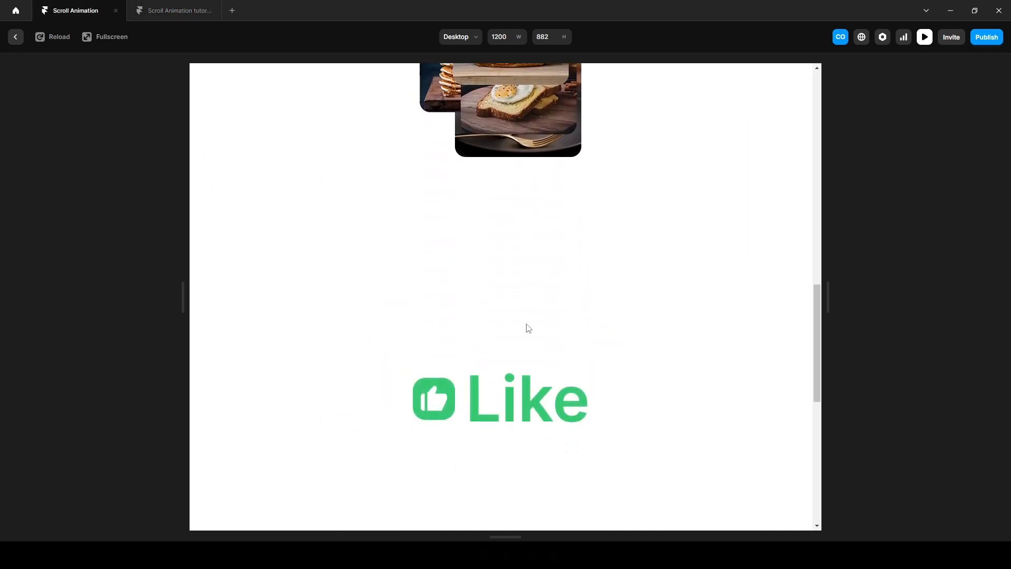
left_click(165, 11)
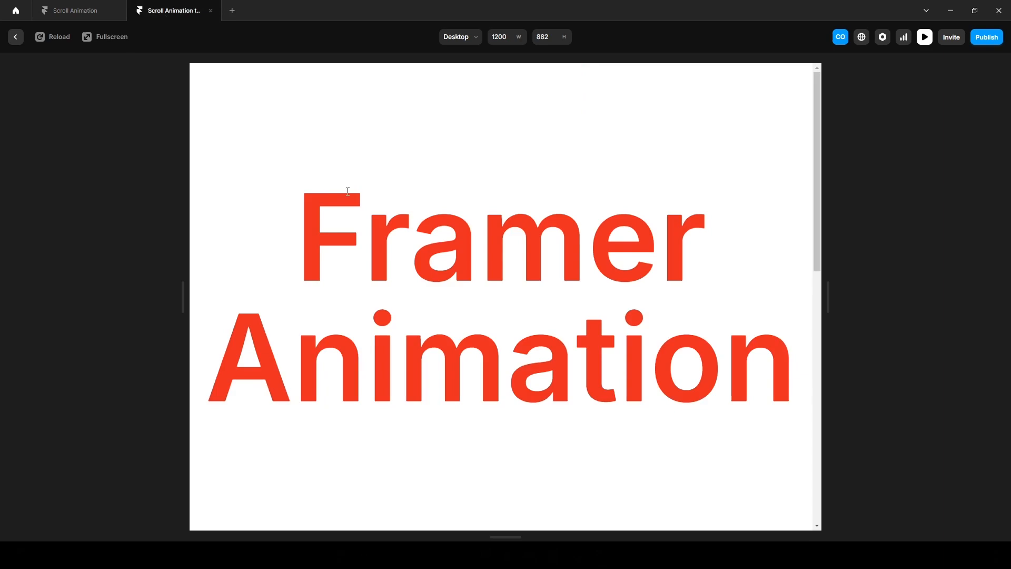
left_click(15, 37)
Draw a frame about 752 × 496 below the heading section in the Container and set its width to Fill.
scroll(238, 358, "down", 2)
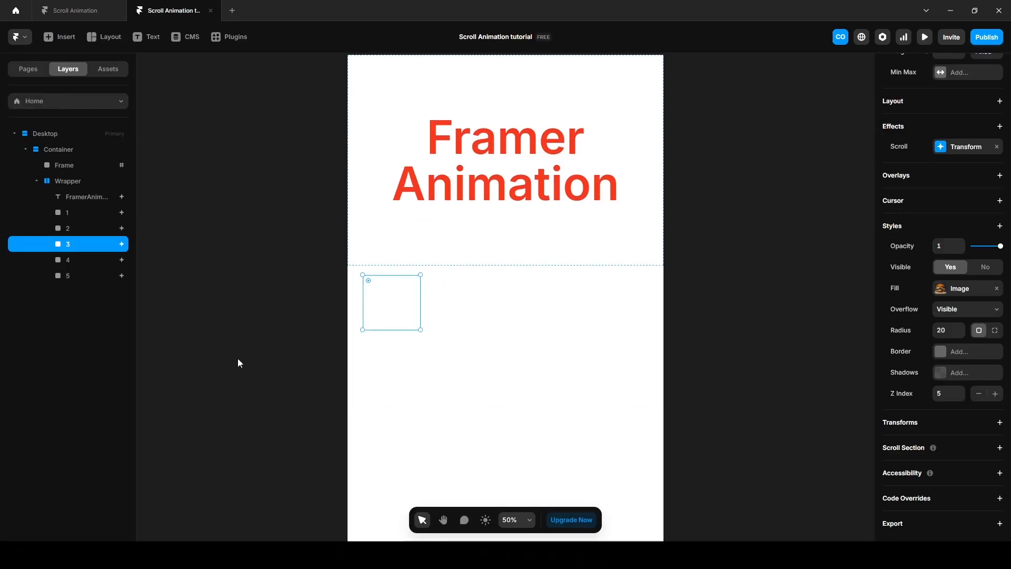
left_click(238, 359)
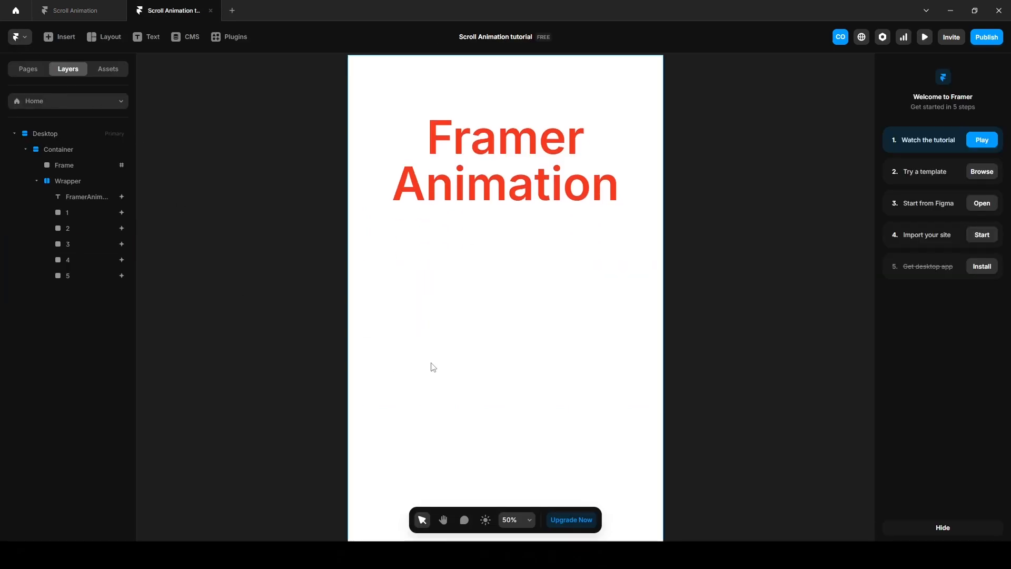
key("f")
left_click_drag(414, 337, 609, 461)
left_click(988, 195)
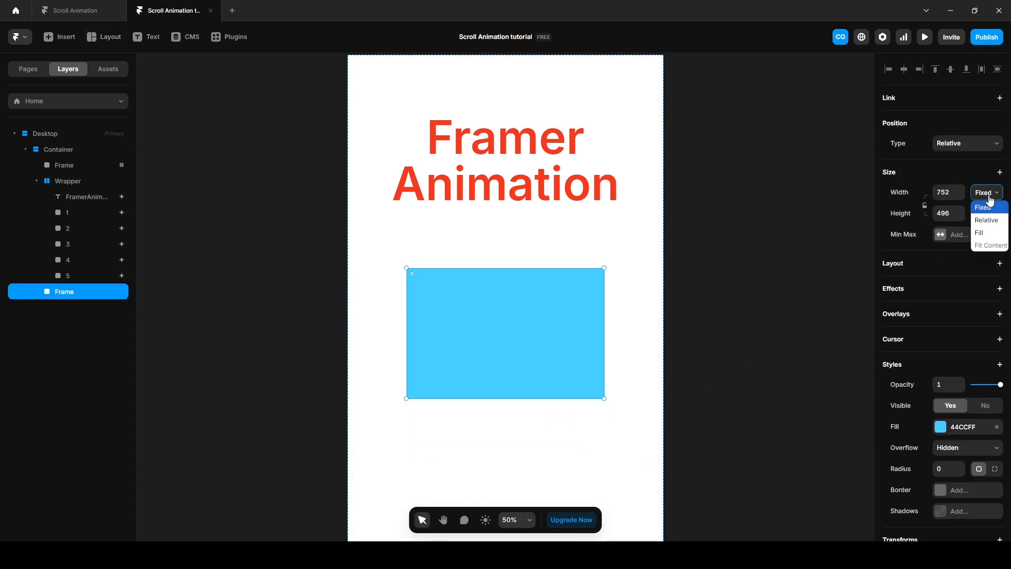
left_click(991, 235)
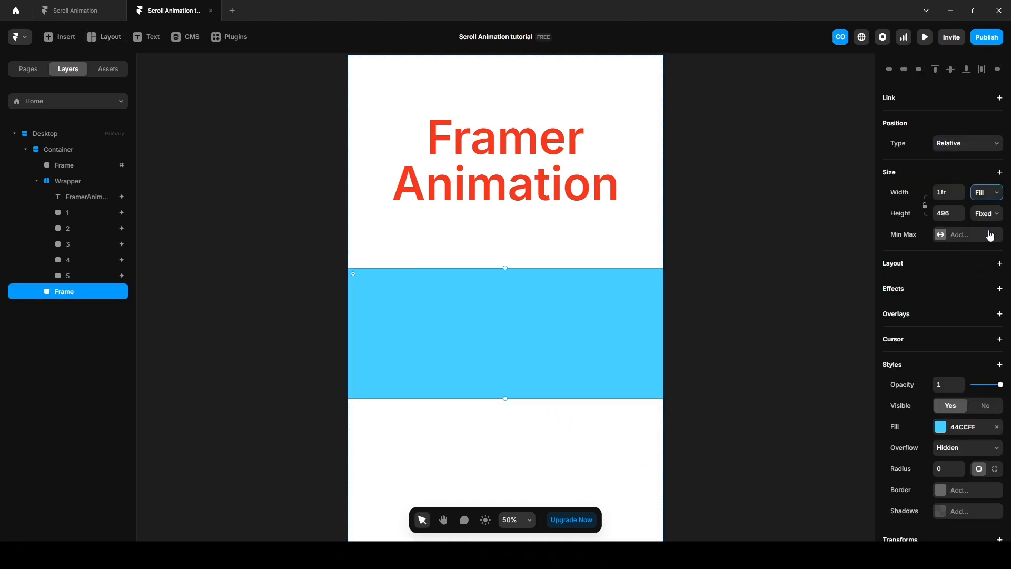
Set the new frame's height to 1000 and remove its fill colour.
left_click(942, 212)
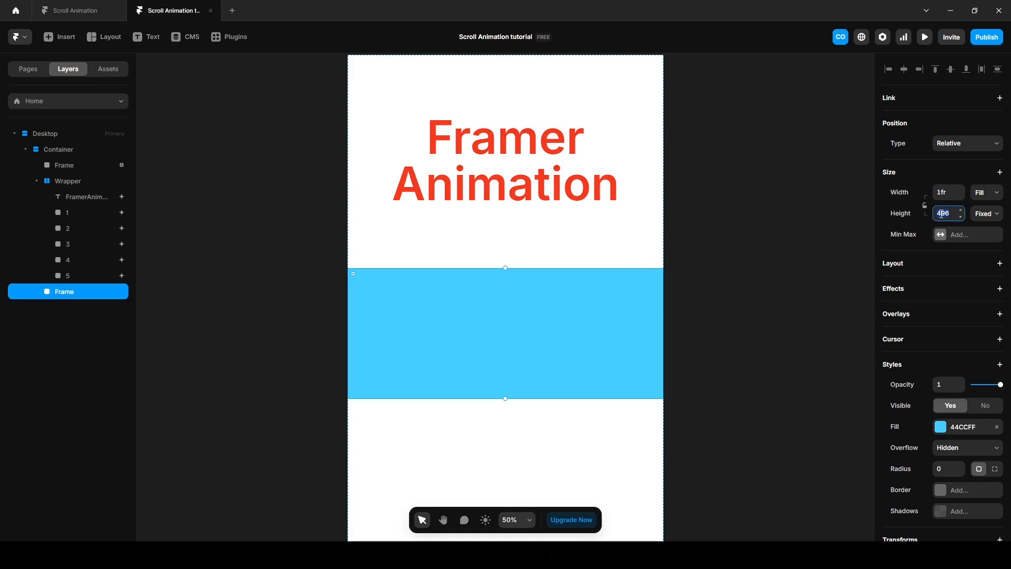
type("1000")
key("Return")
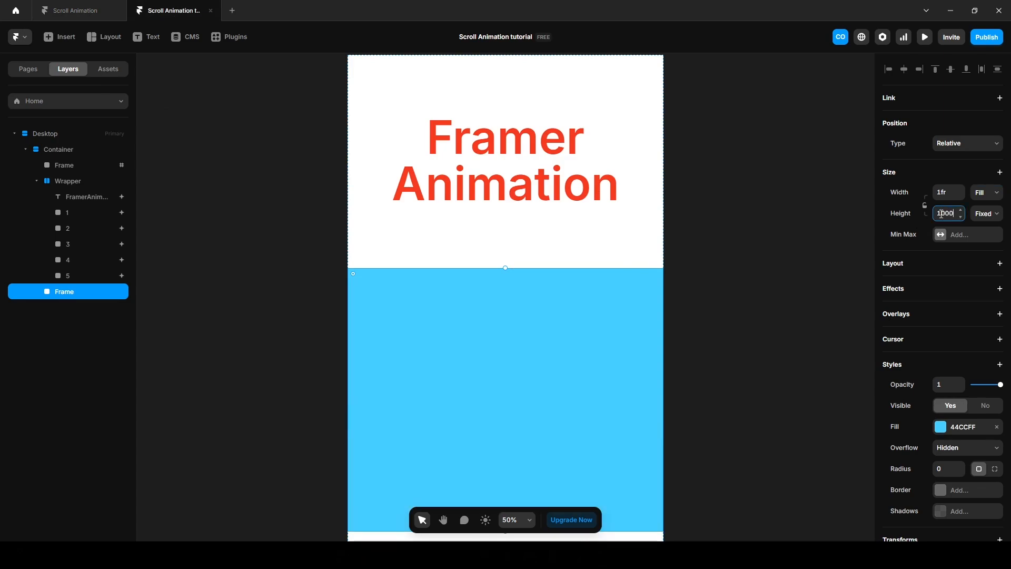
left_click(996, 428)
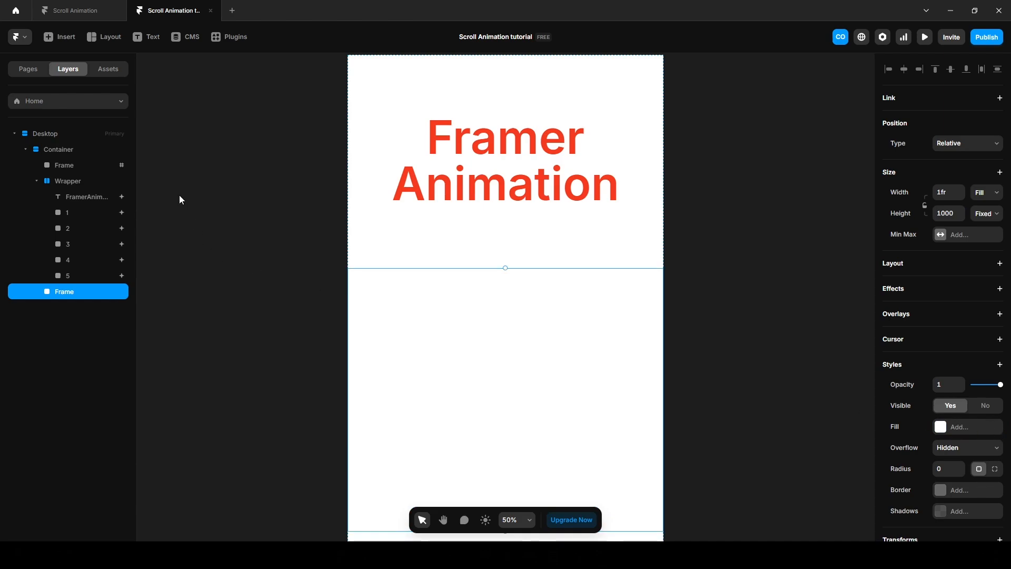
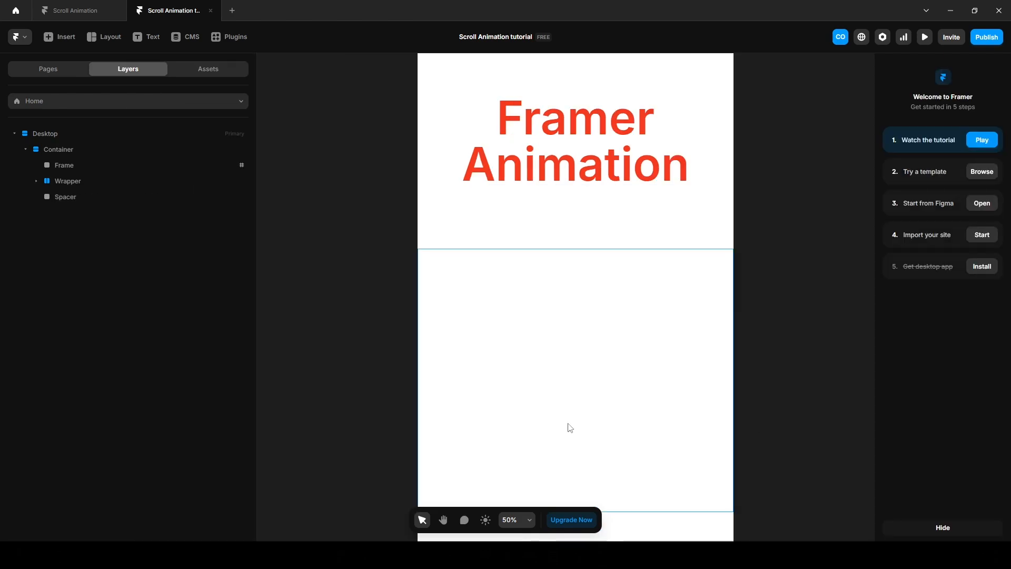
Add the text "Like" below the Spacer at the end of the Container.
left_click(585, 424)
scroll(586, 424, "down", 5)
key("t")
left_click(551, 343)
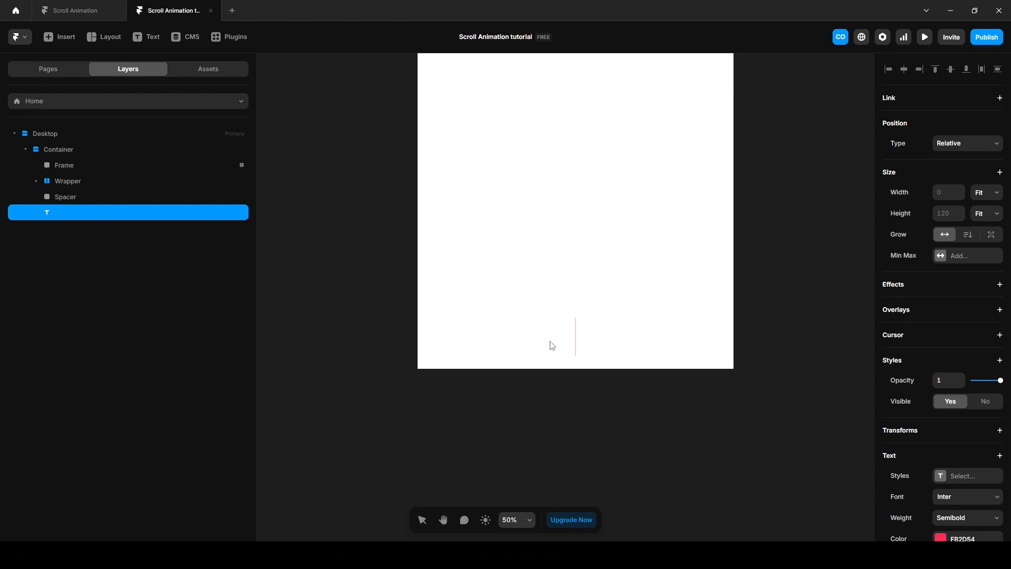
type("Like")
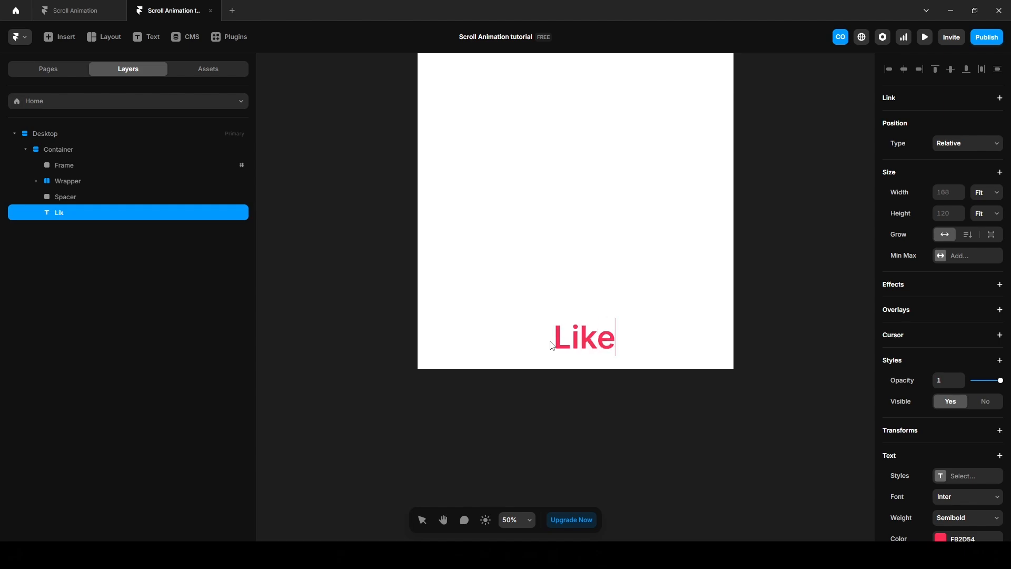
key("Escape")
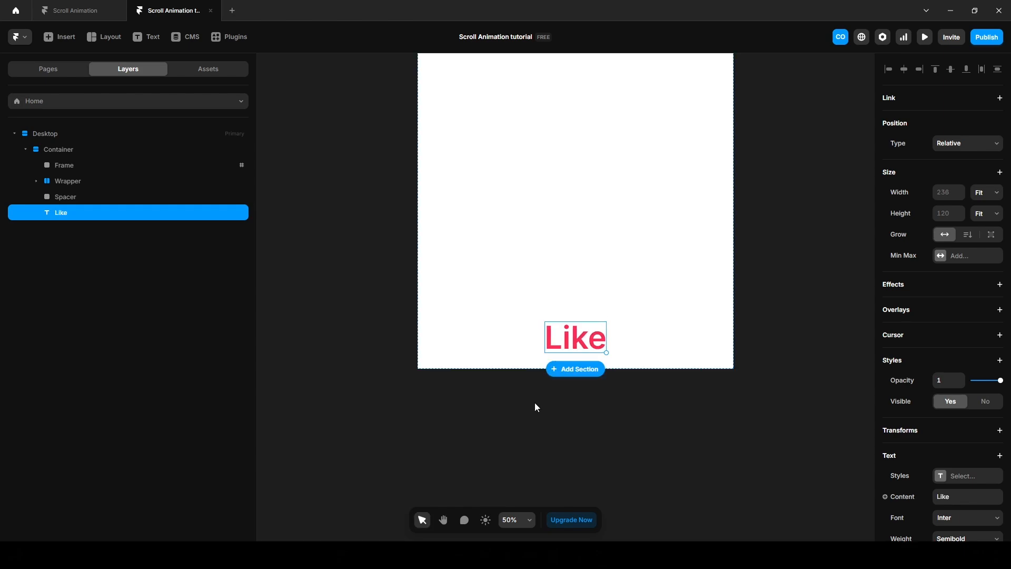
Wrap the Like text in a stack and rename the stack "Like".
key("shift+a")
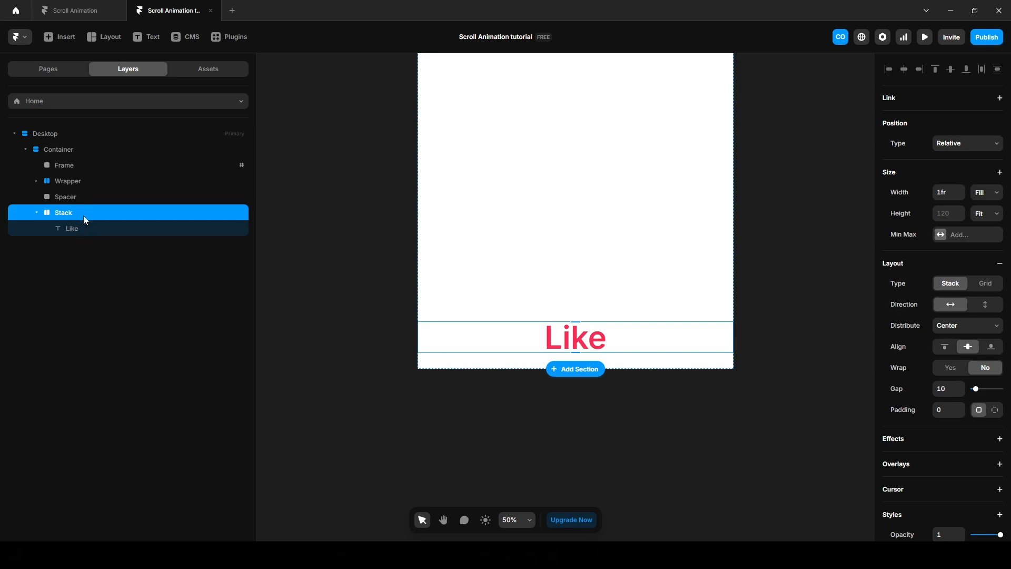
double_click(63, 213)
type("Like")
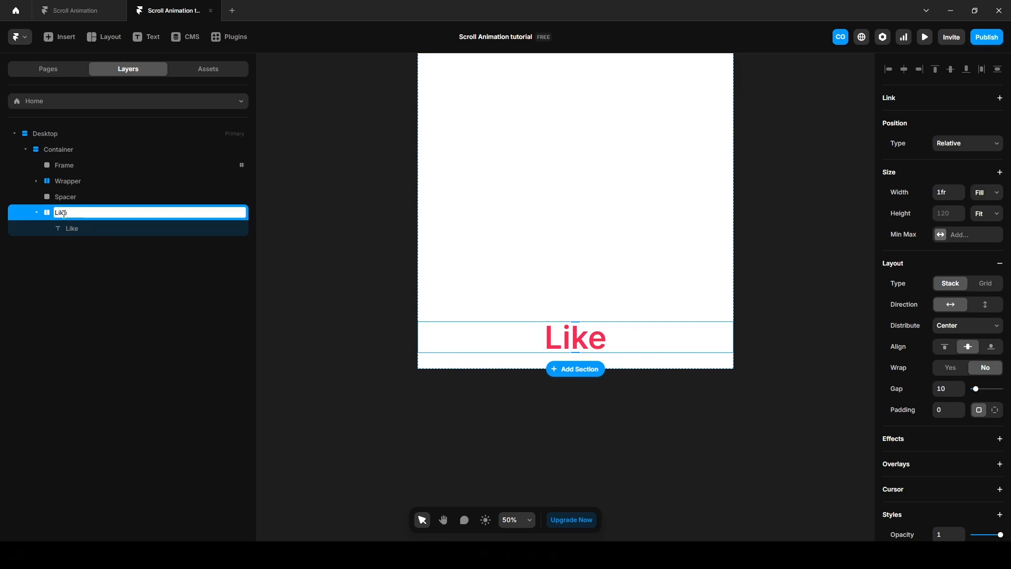
key("Return")
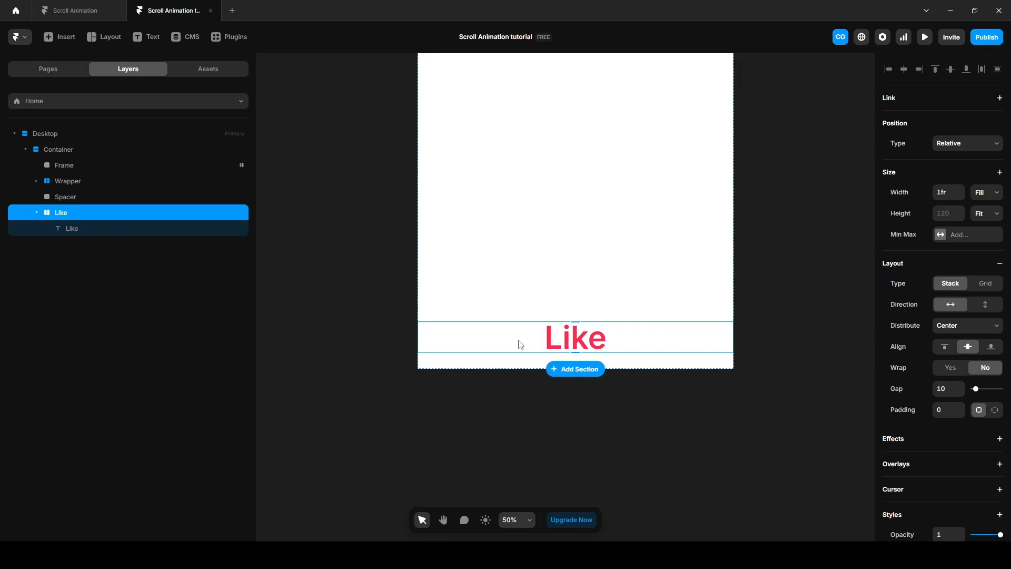
Draw a frame about 106 × 72 before the text in the Like stack and rename it "Icon".
key("f")
left_click_drag(509, 330, 535, 349)
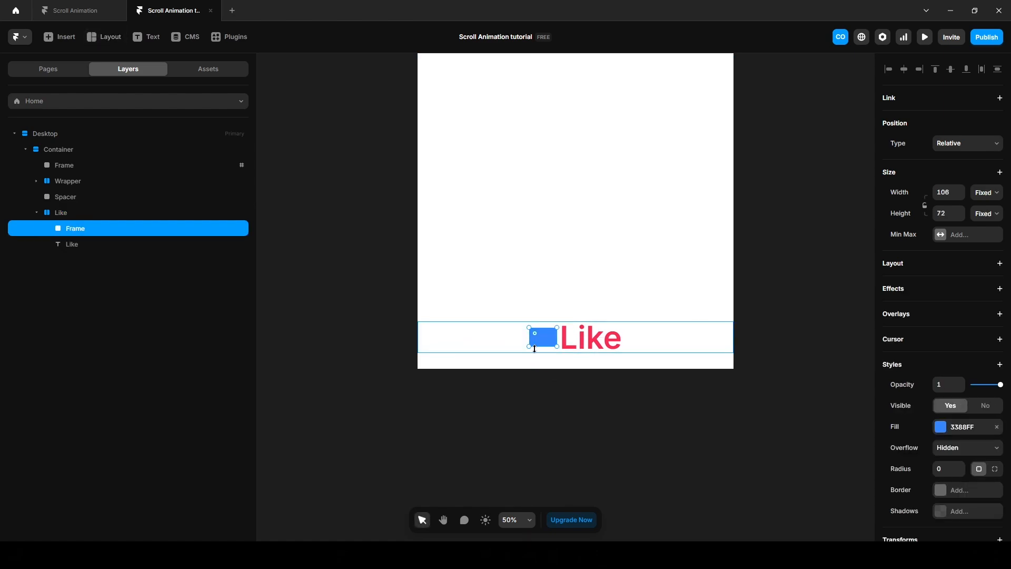
double_click(79, 230)
key("BackSpace")
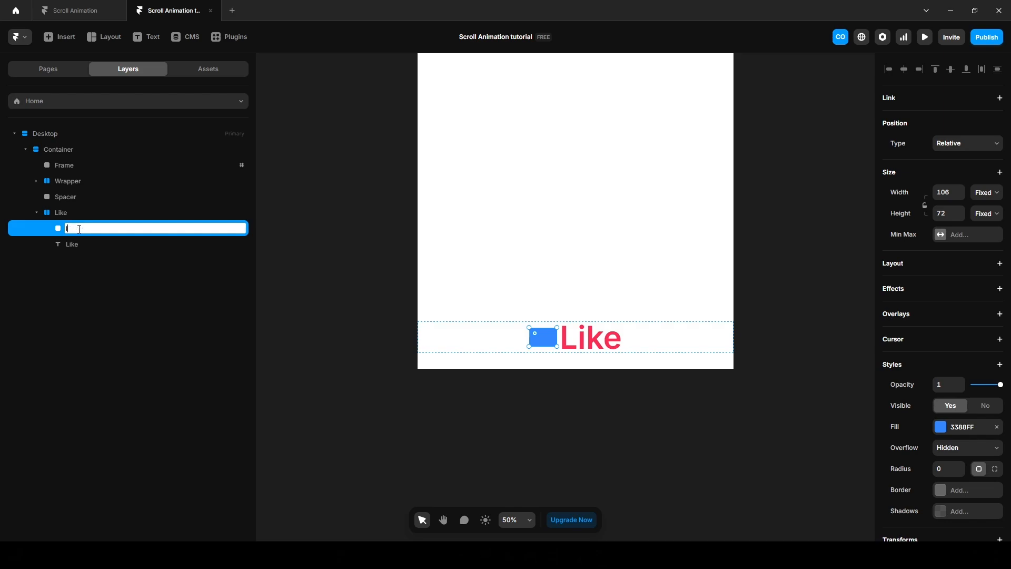
key("Return")
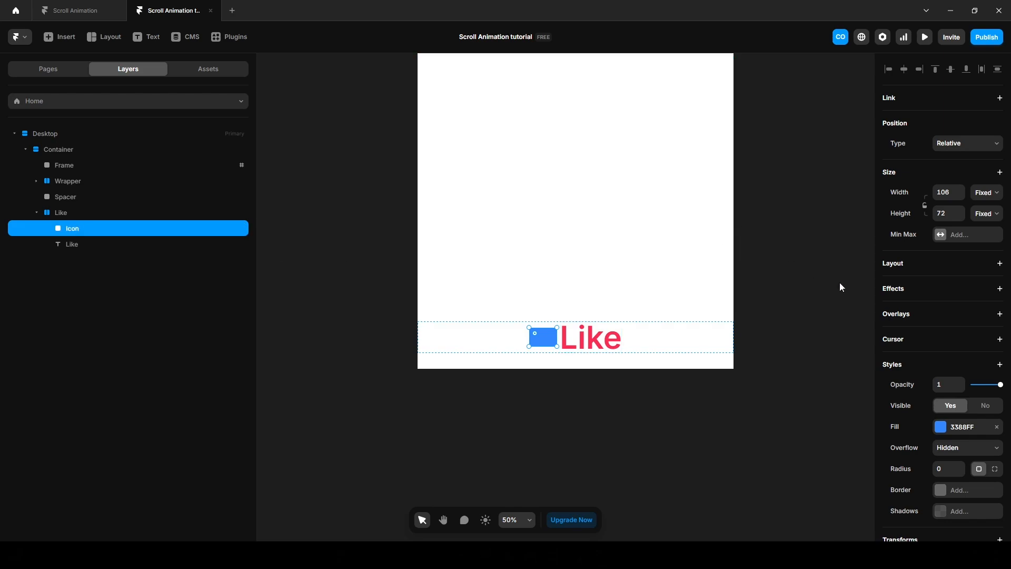
Give the Icon frame a stack layout and place a solid thumbs-up Like icon from the Iconbuddy plugin inside it.
left_click(910, 267)
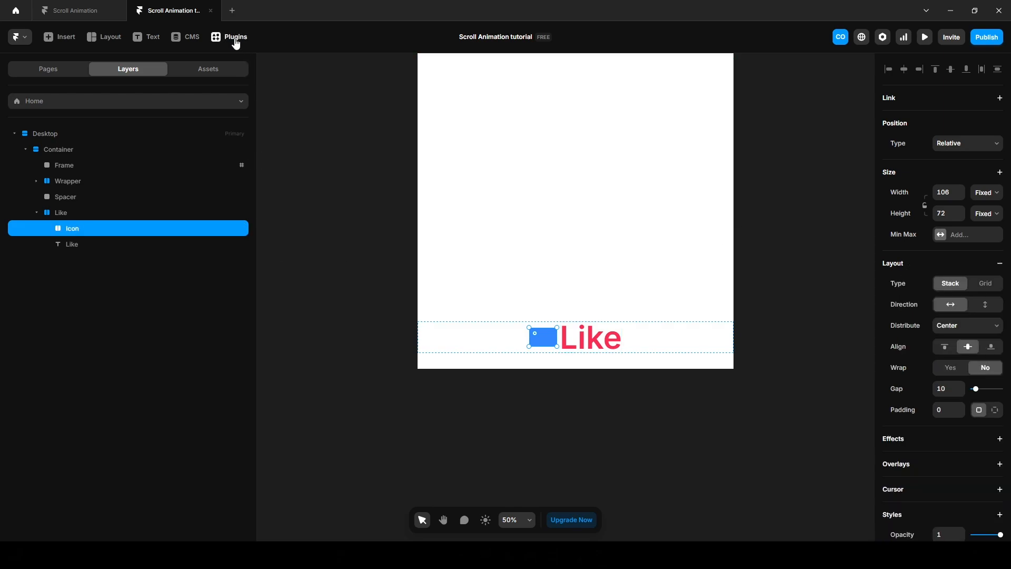
left_click(236, 42)
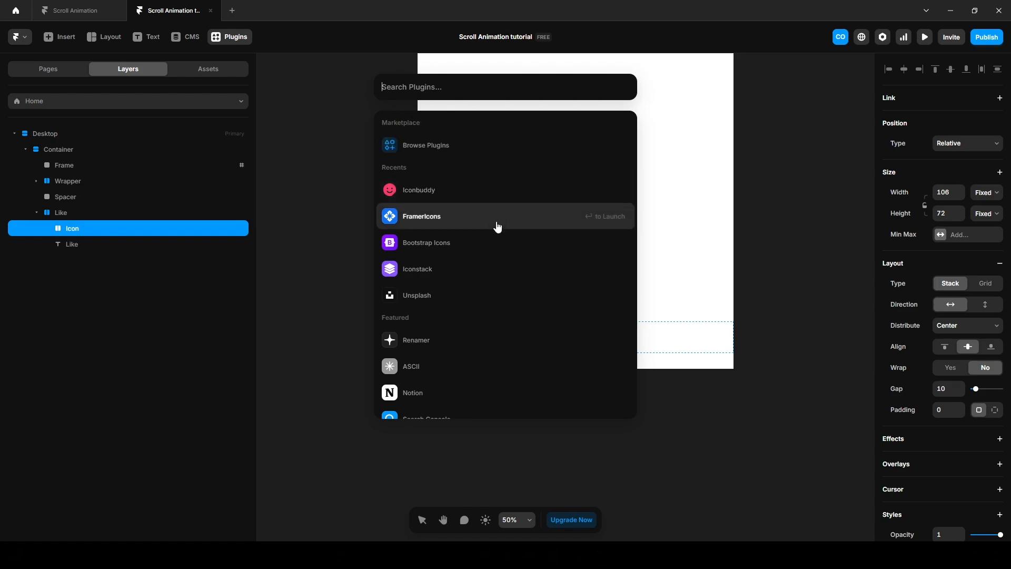
left_click(419, 193)
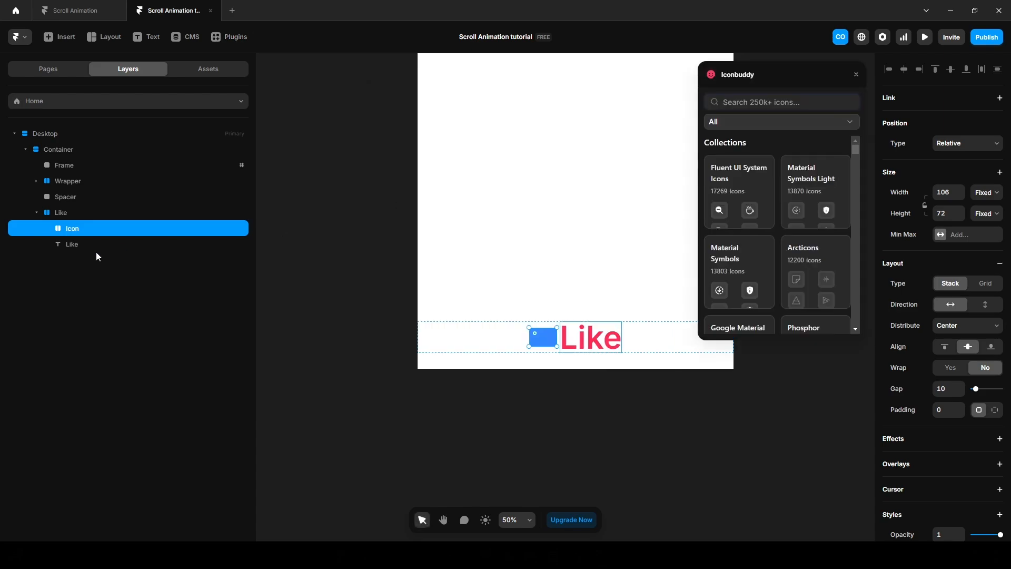
type("lik")
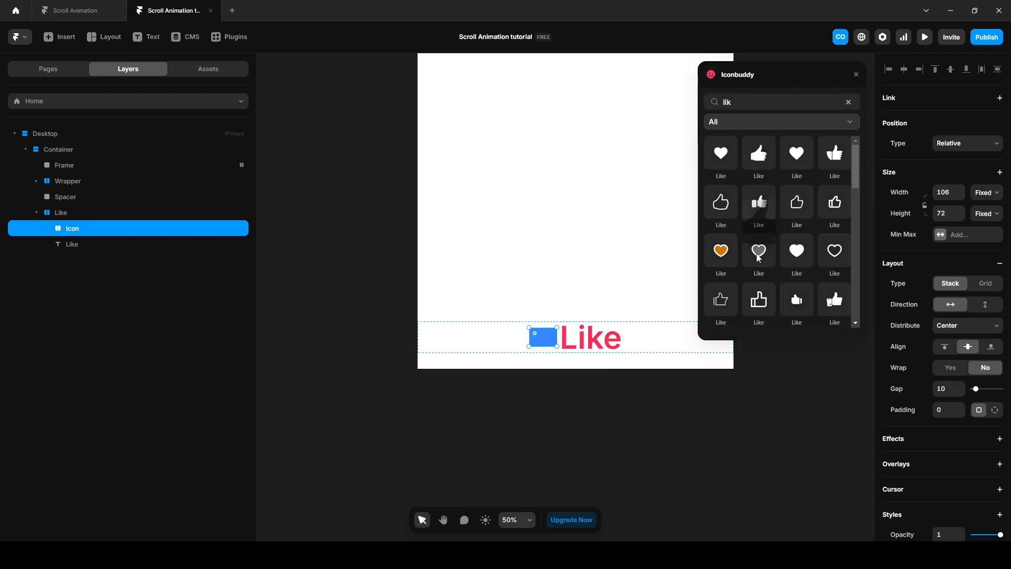
left_click_drag(759, 257, 544, 337)
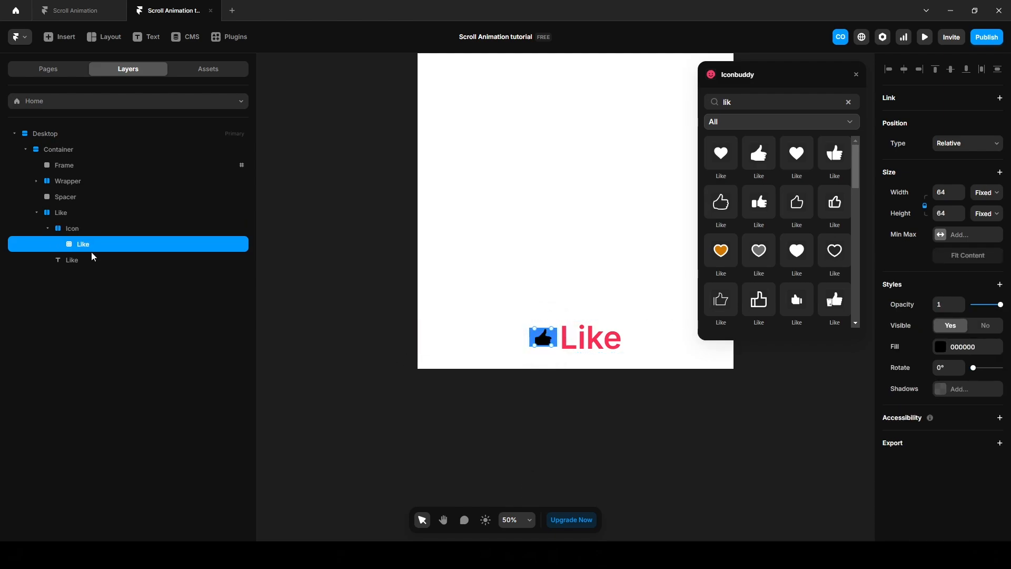
Set the size of the Icon frame in the Like stack to 80 × 80.
left_click(90, 230)
left_click(946, 191)
type("80")
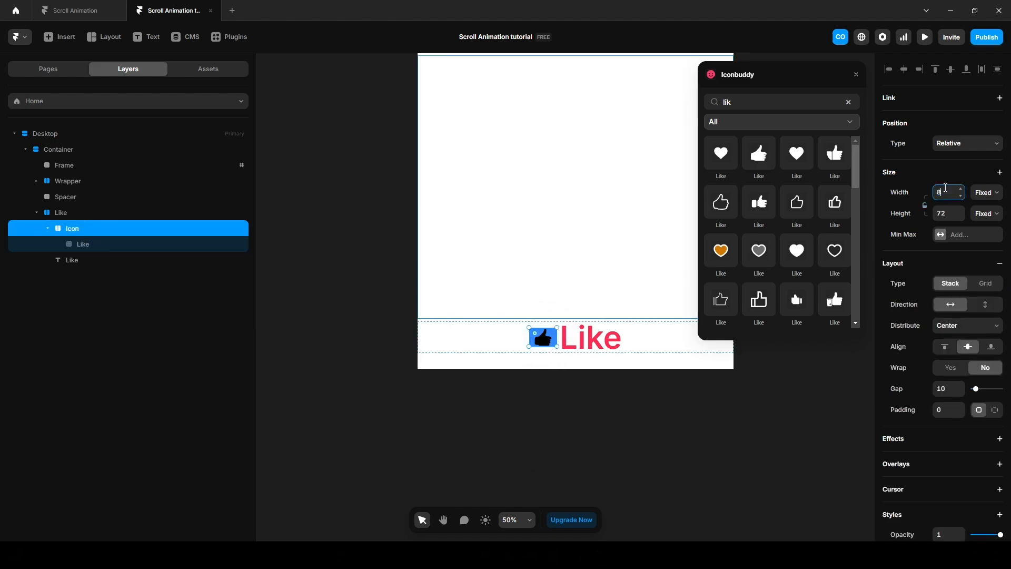
key("Tab")
type("8")
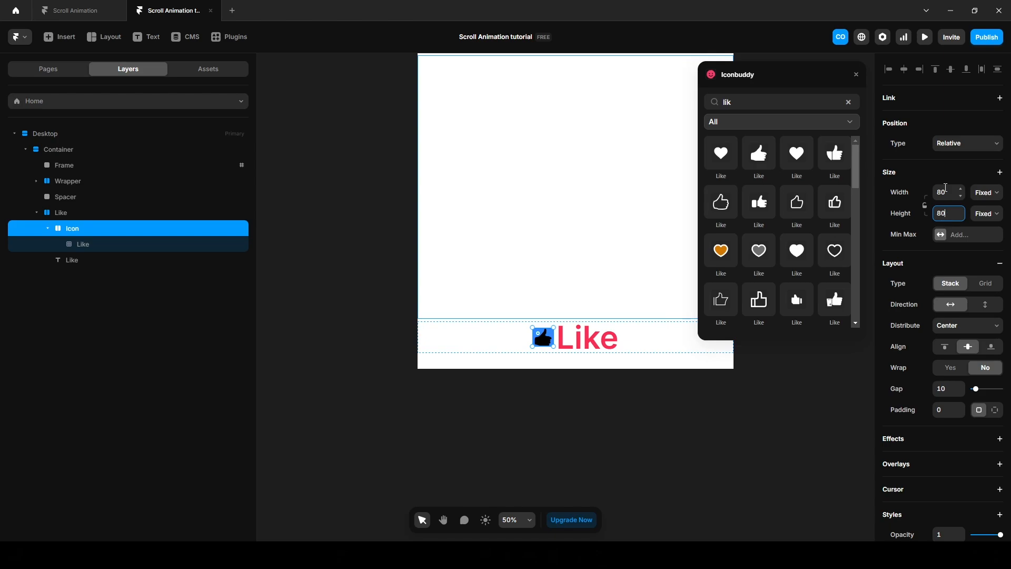
type("0")
key("Return")
Give the Icon frame a corner radius of 24 and a 34C771 green fill.
scroll(930, 447, "down", 3)
left_click(943, 462)
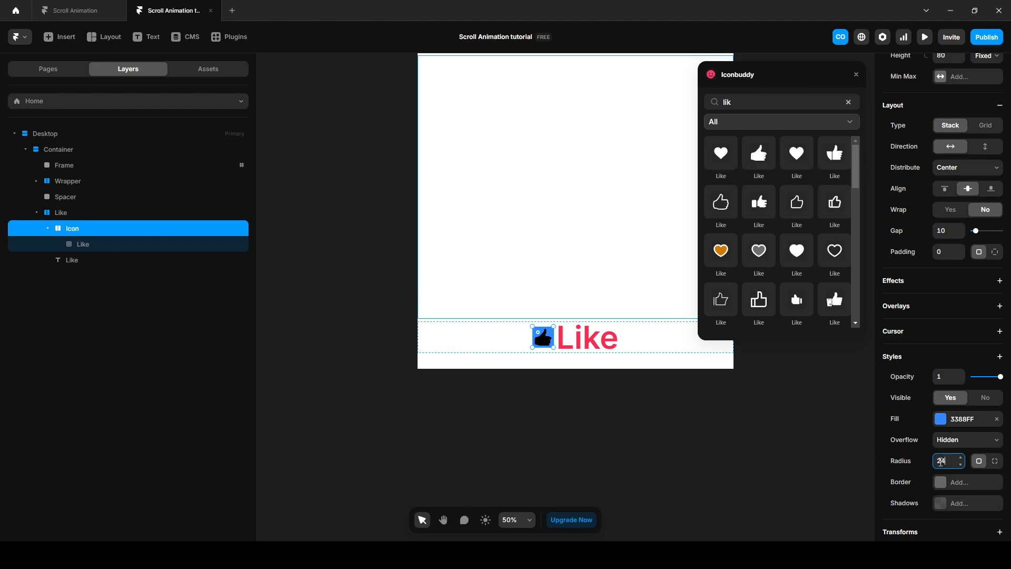
key("Return")
left_click(964, 426)
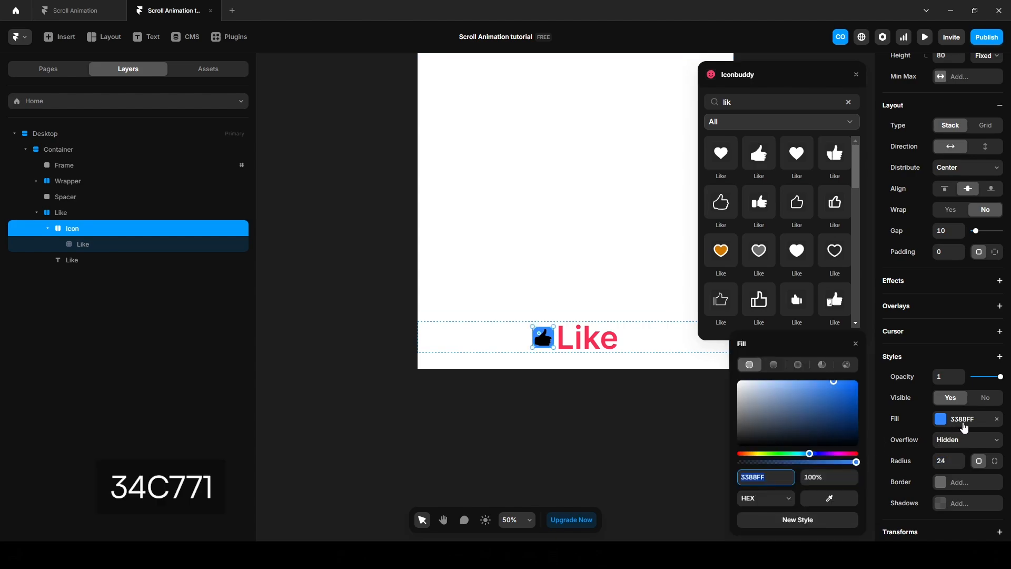
type("34C771")
key("Return")
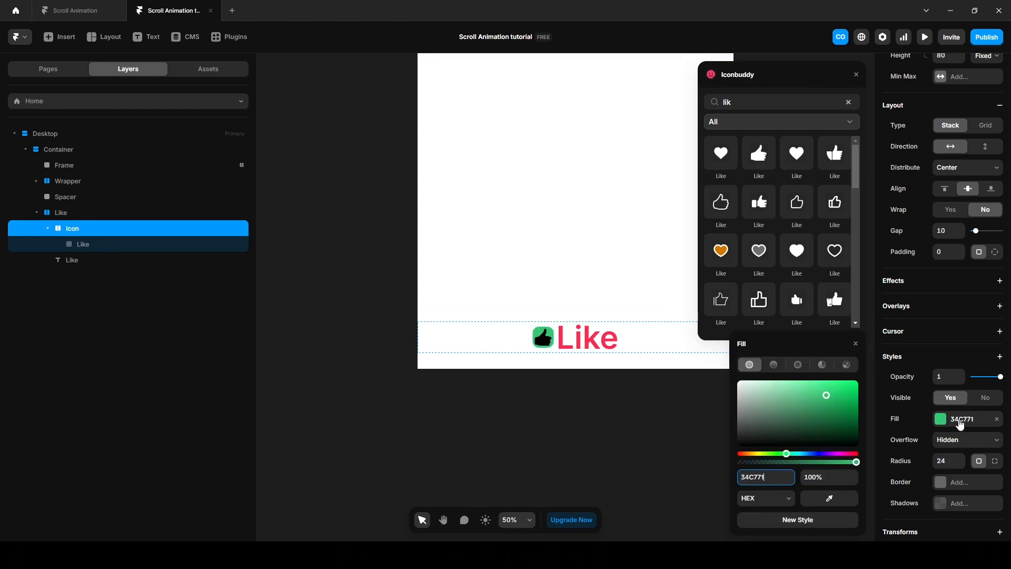
Resize the thumbs-up icon inside the Icon frame to 55 × 55 and fill it with white FFFFFF.
left_click(84, 247)
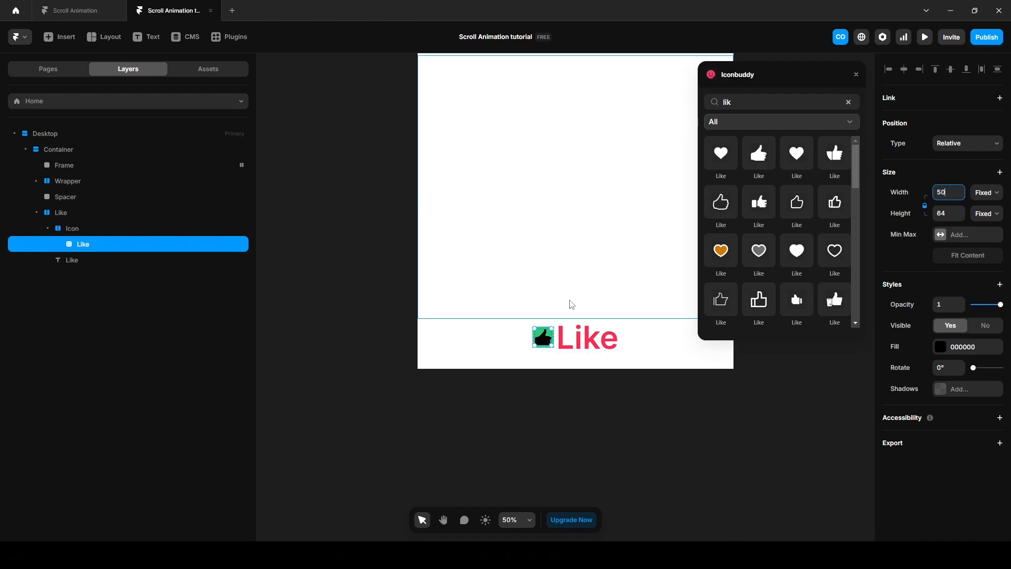
key("BackSpace")
type("5")
left_click(946, 215)
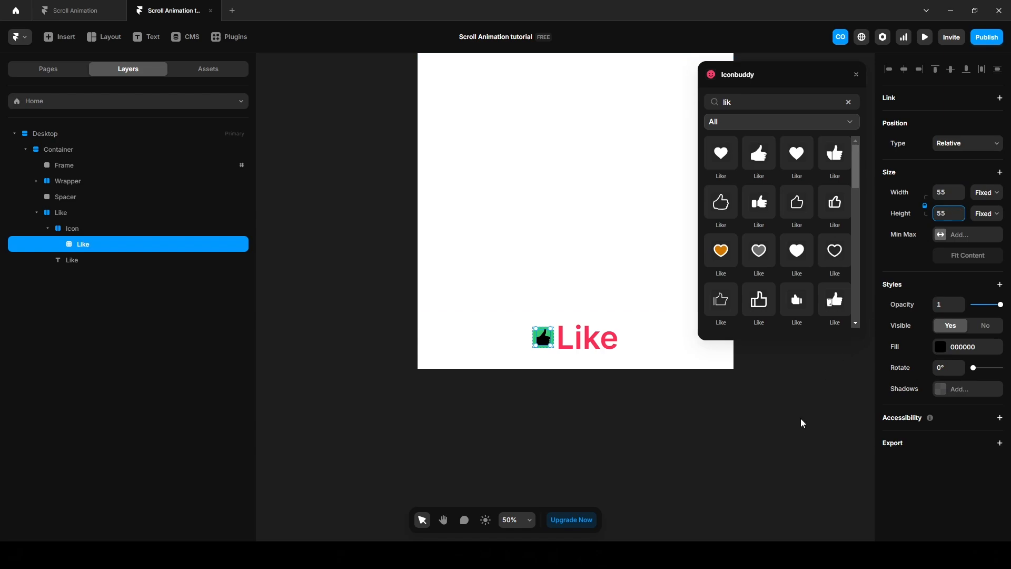
left_click(941, 350)
type("FFFFFF")
key("Return")
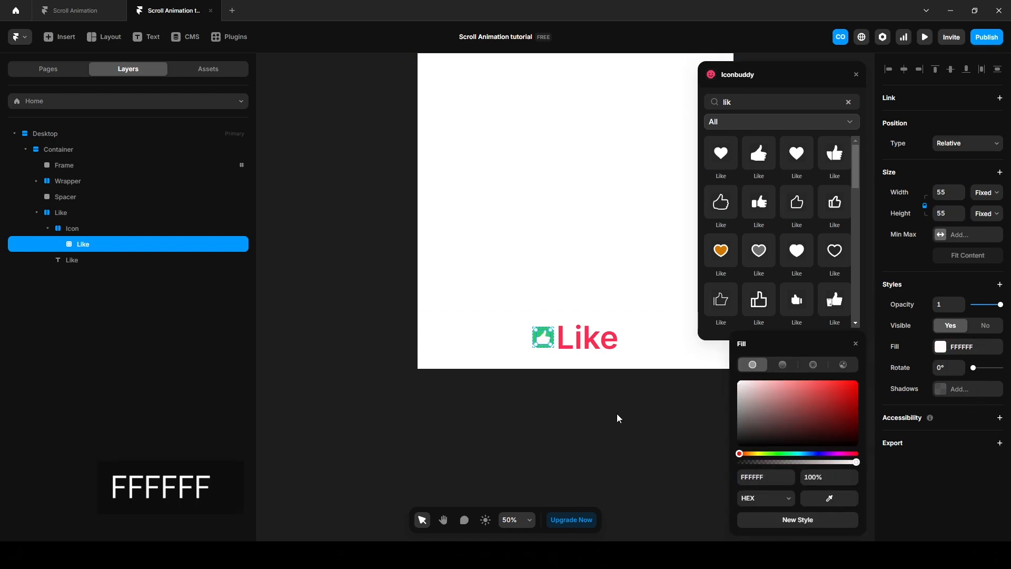
Change the Like text color to 34C771.
left_click(76, 260)
scroll(940, 401, "down", 4)
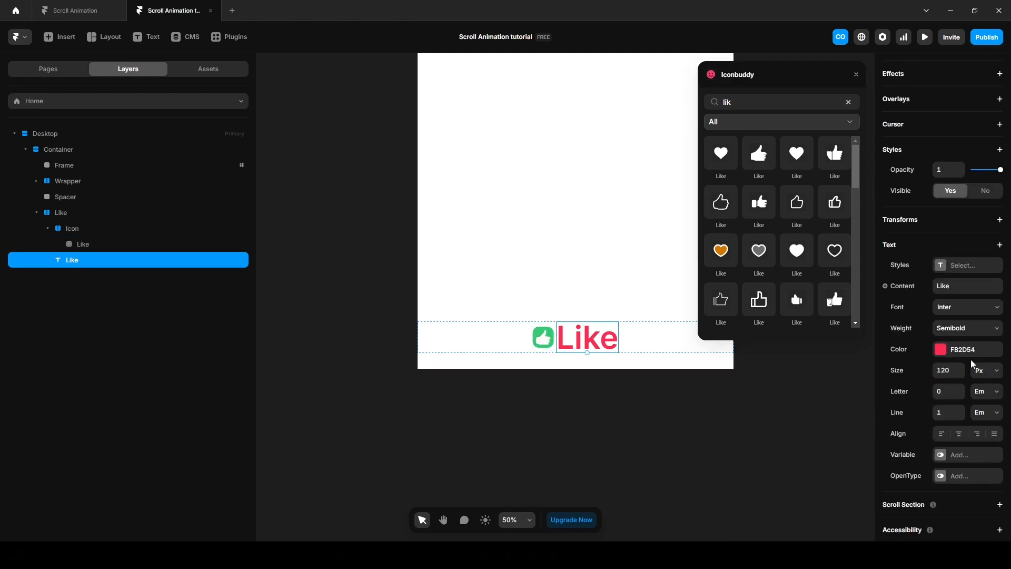
left_click(969, 349)
type("34C771")
key("Return")
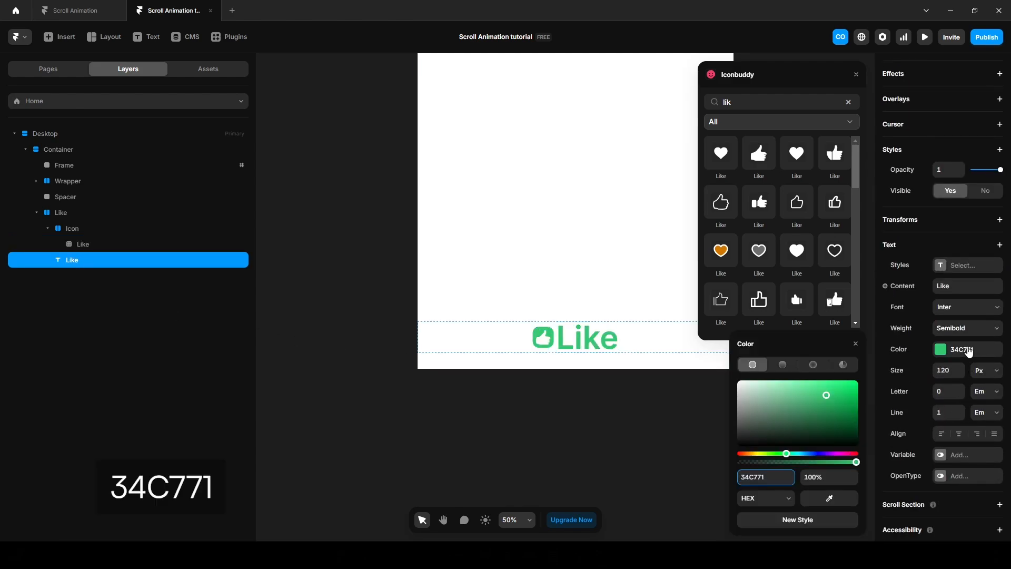
left_click(187, 323)
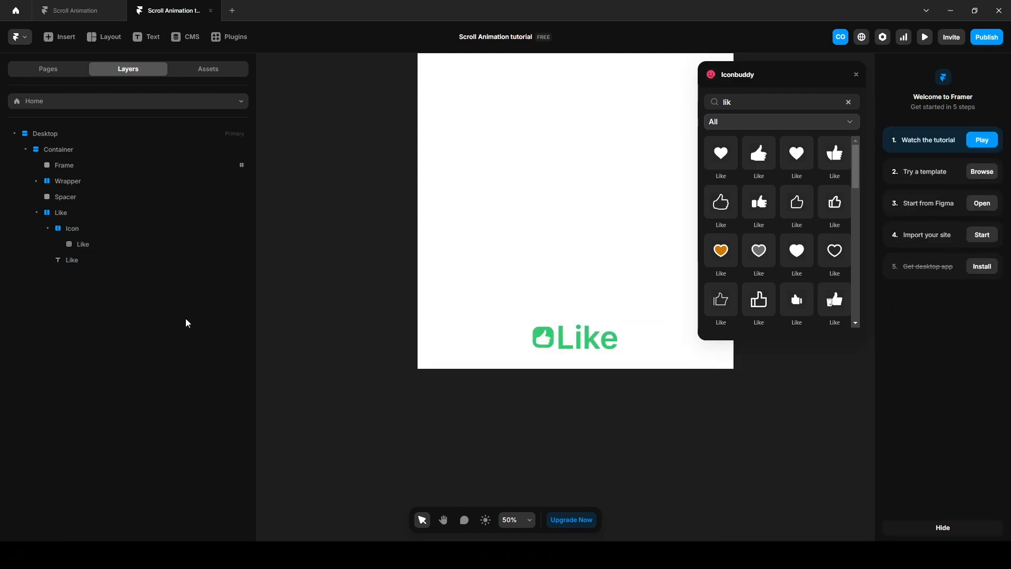
Set the gap between the icon and the text in the Like stack to 20.
left_click(73, 230)
left_click(72, 214)
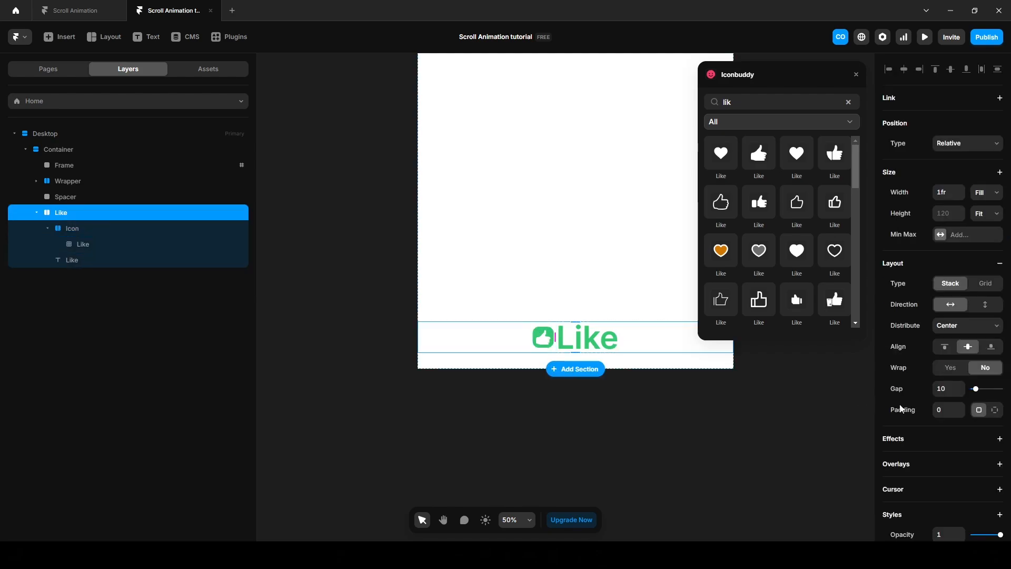
left_click(941, 389)
type("20")
key("Return")
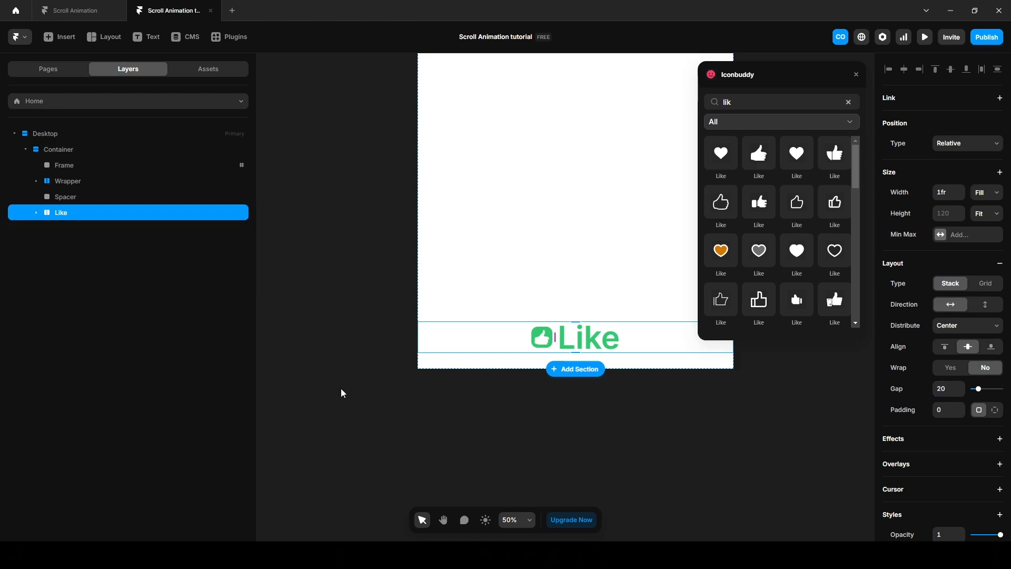
Duplicate the Like stack twice, then wrap all three copies in a vertical stack named "Text".
key("ctrl+d")
key("ctrl+d")
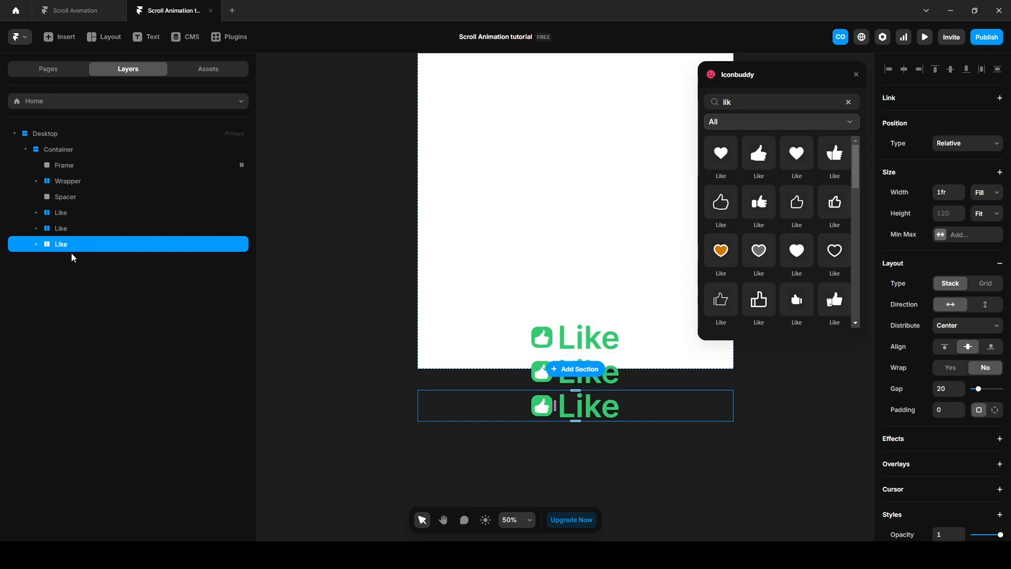
left_click(64, 212)
left_click(66, 228, "shift")
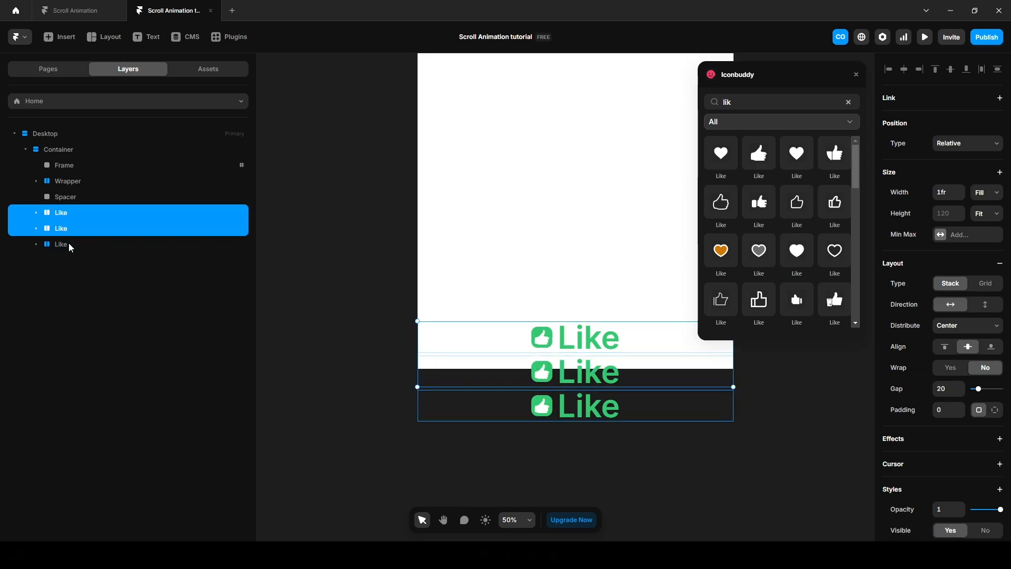
left_click(69, 244, "shift")
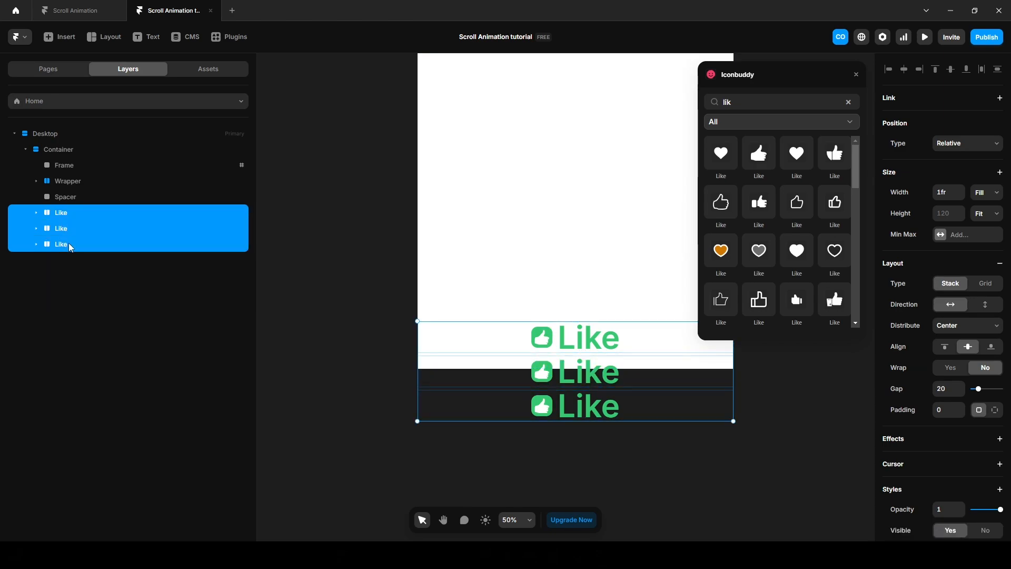
key("ctrl+Return")
double_click(61, 213)
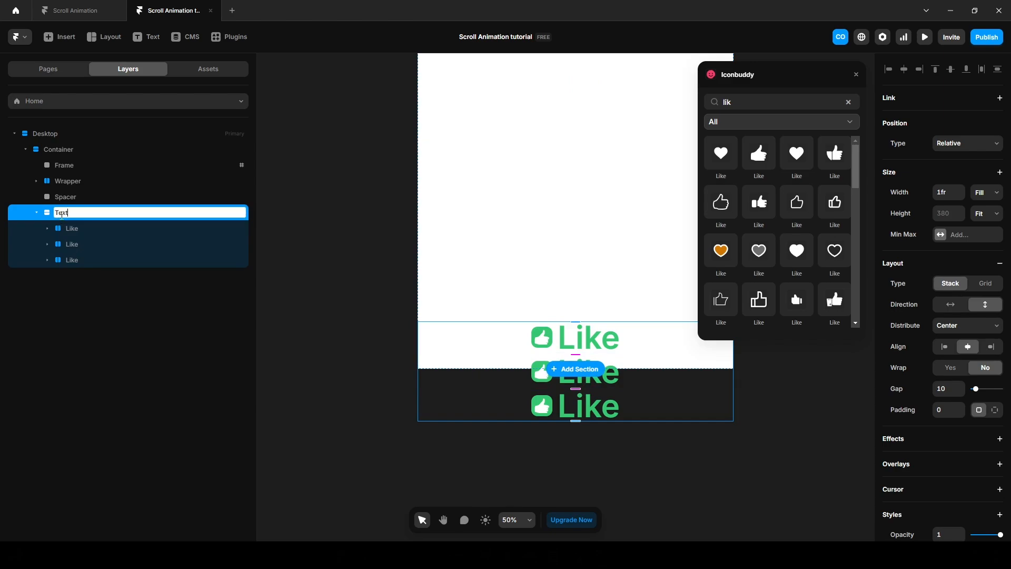
key("Return")
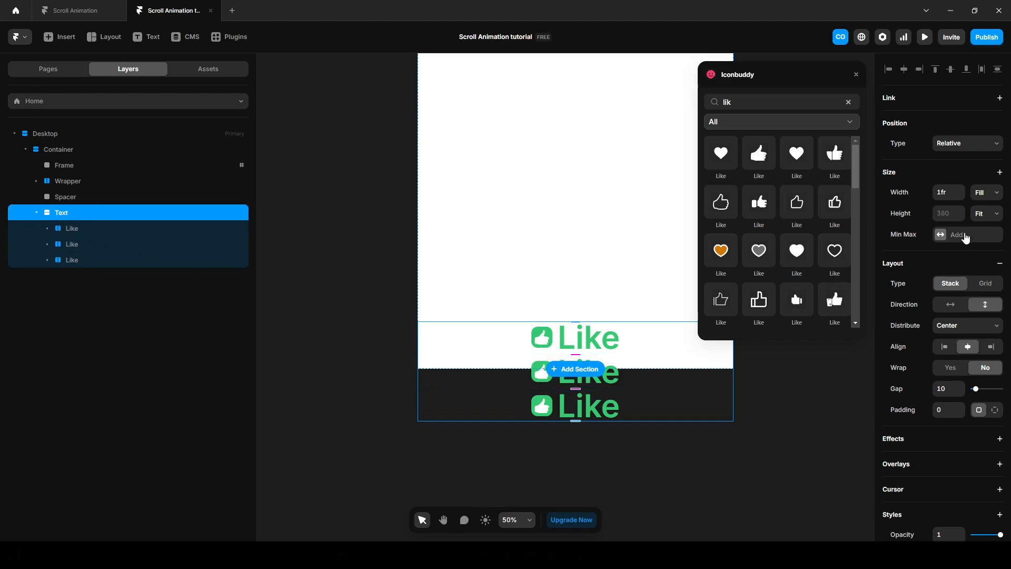
Set the Text stack's height to a fixed 2000 and give it a white fill.
left_click(946, 213)
type("2000")
key("Return")
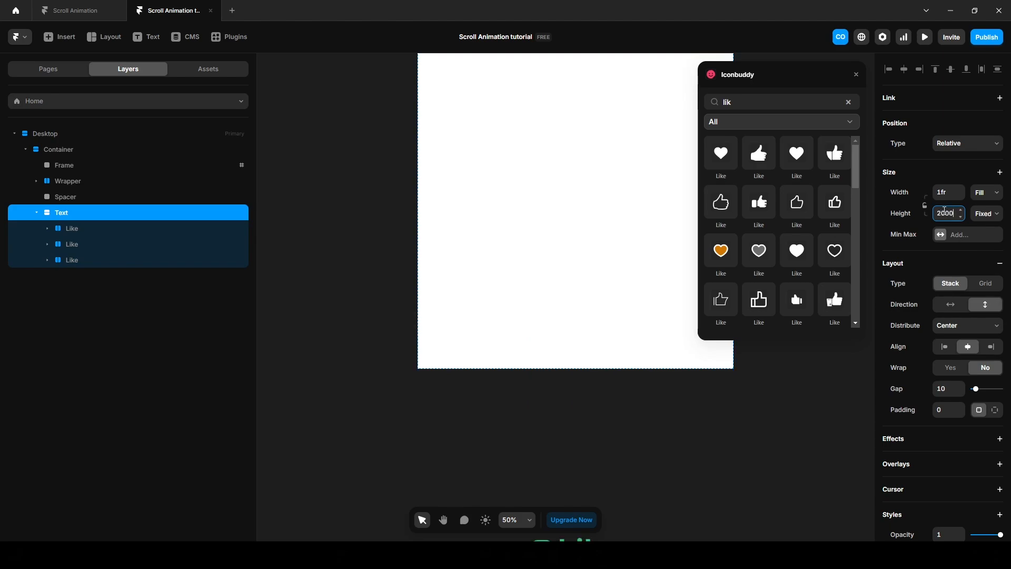
scroll(954, 394, "down", 4)
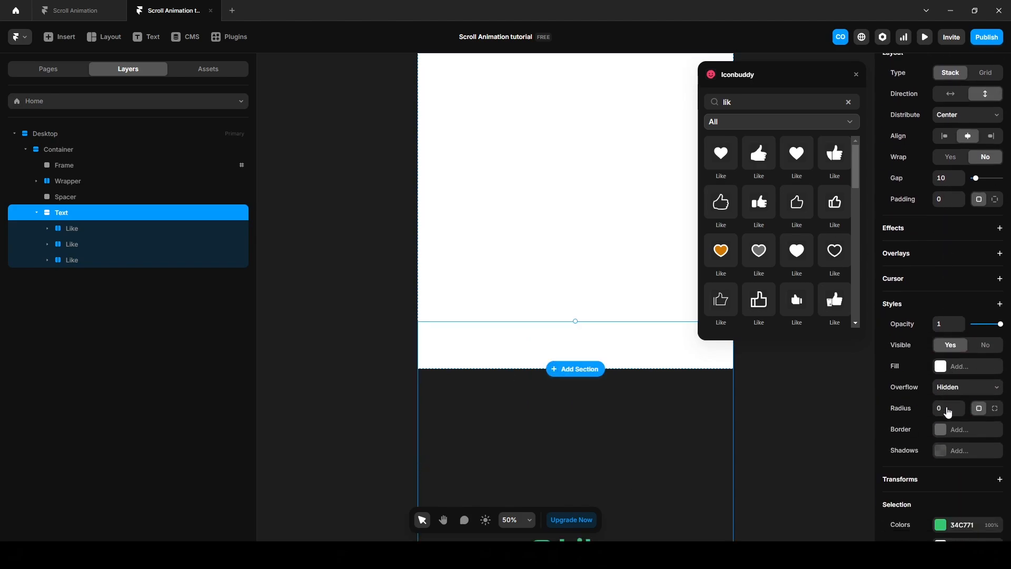
left_click(944, 368)
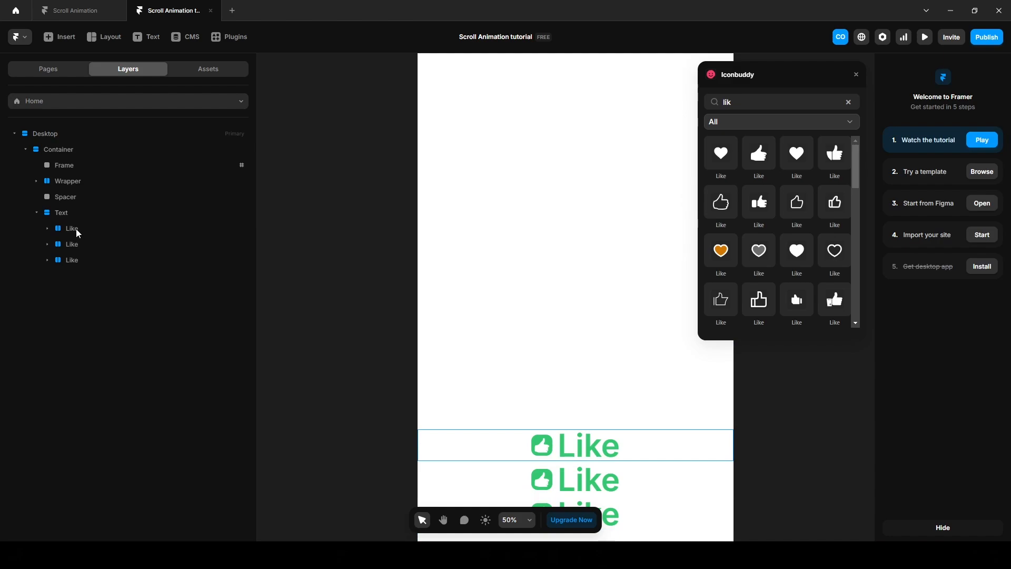
Set the height of all three Like stacks inside the Text stack to a fixed 400.
left_click(76, 229)
left_click(947, 213)
type("400")
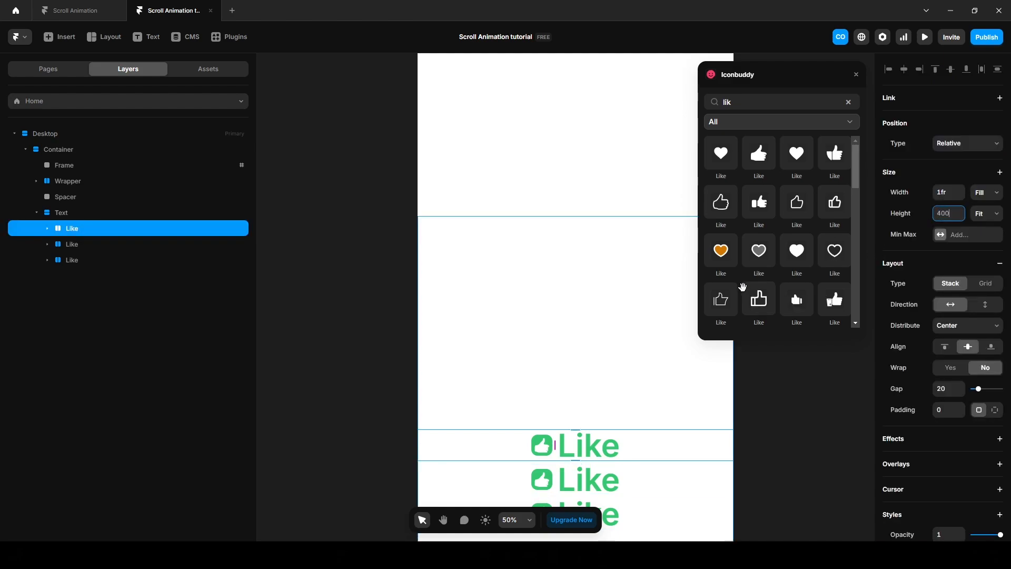
key("Return")
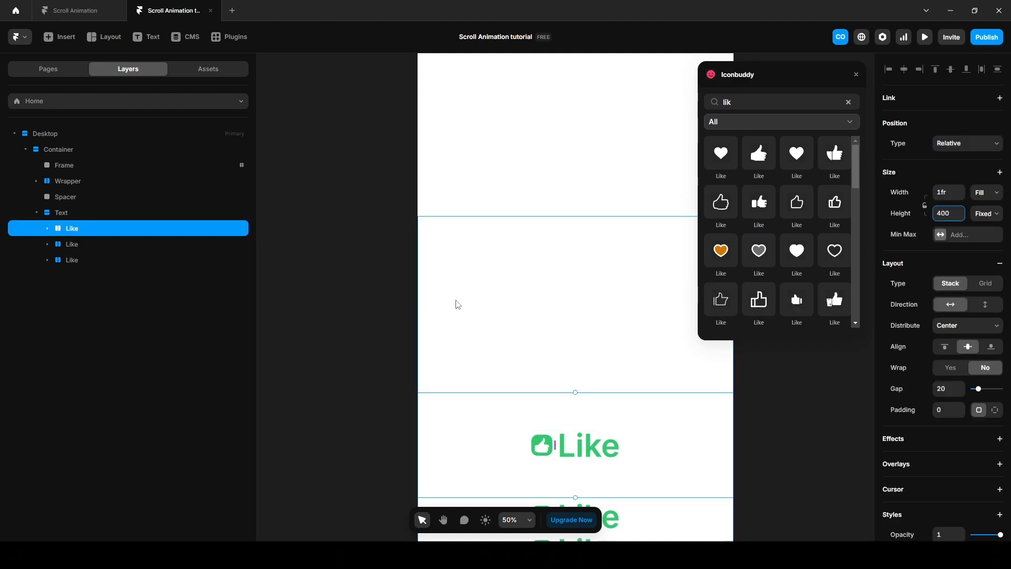
left_click(84, 243)
left_click(82, 259, "shift")
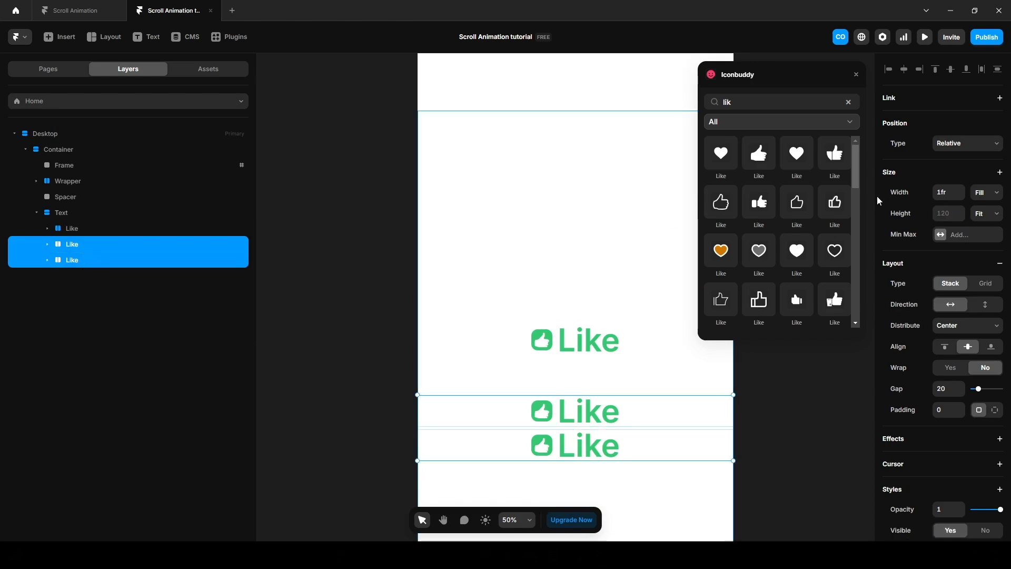
left_click(943, 214)
type("400")
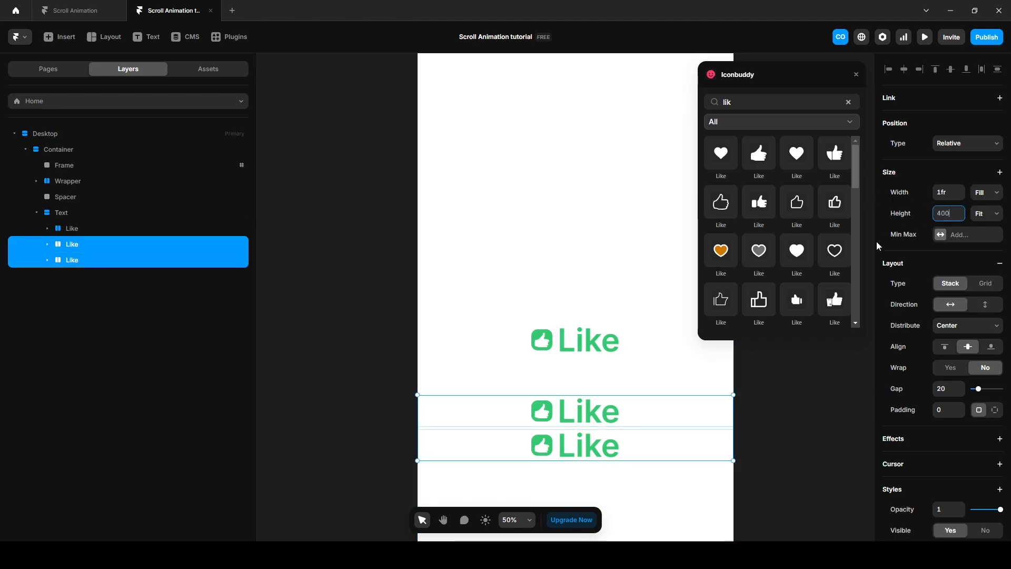
key("Return")
left_click(337, 354)
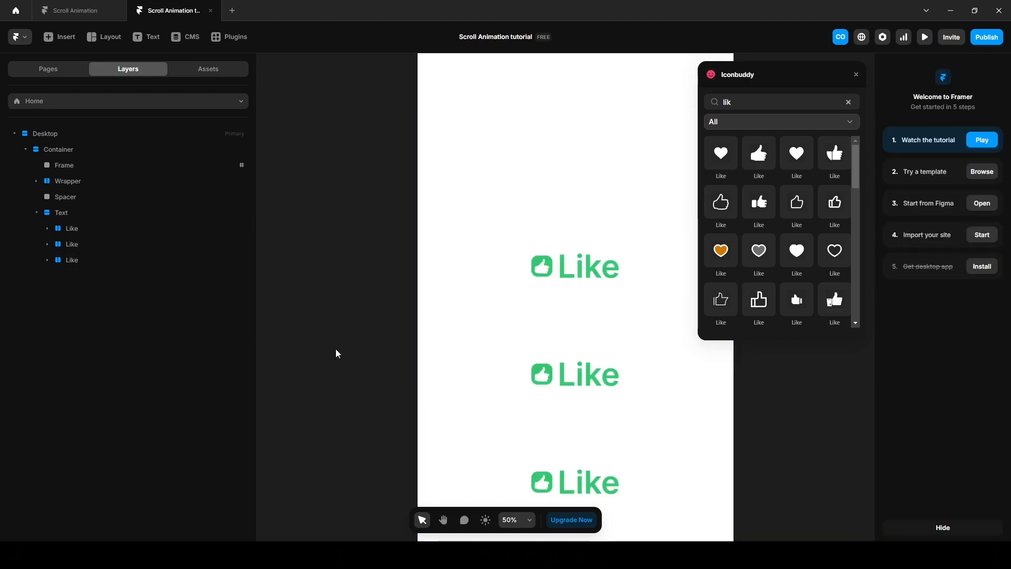
Change the text of the second Like row to "Share".
double_click(586, 371)
type("Share")
left_click(515, 388)
Replace the thumbs-up in the Share row's Icon frame with a three-node share icon from Iconbuddy.
left_click(84, 261)
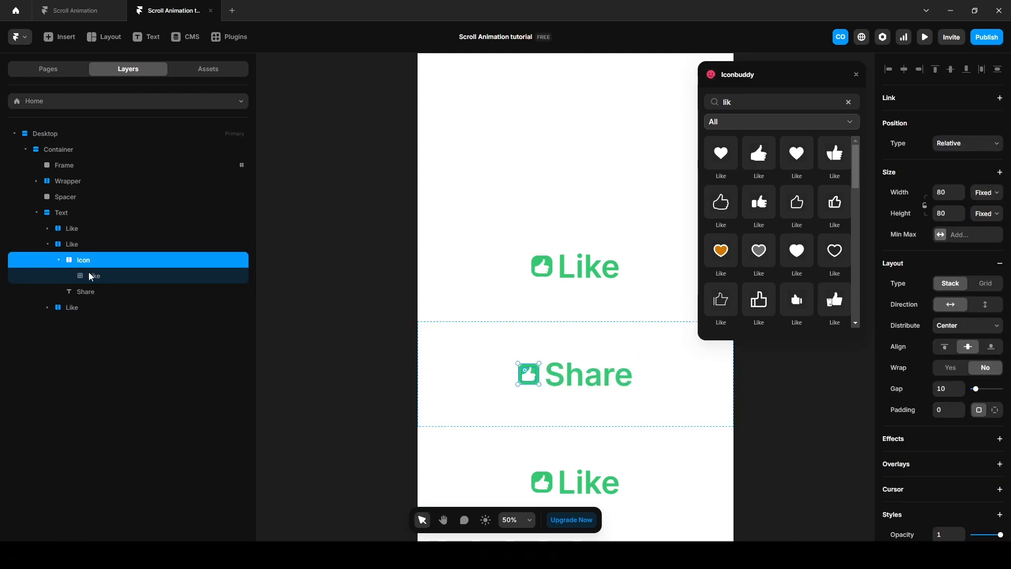
left_click(91, 276)
double_click(735, 102)
type("share")
left_click_drag(758, 208, 528, 375)
left_click(104, 278)
key("Delete")
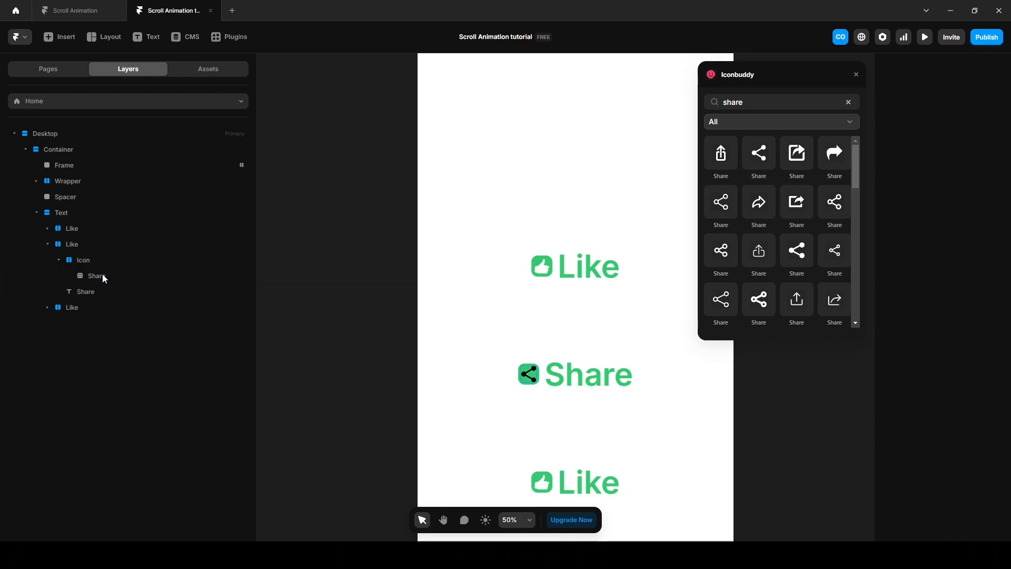
Resize the new share icon to 55 × 55 and fill it with white FFFFFF.
left_click(101, 276)
left_click(945, 215)
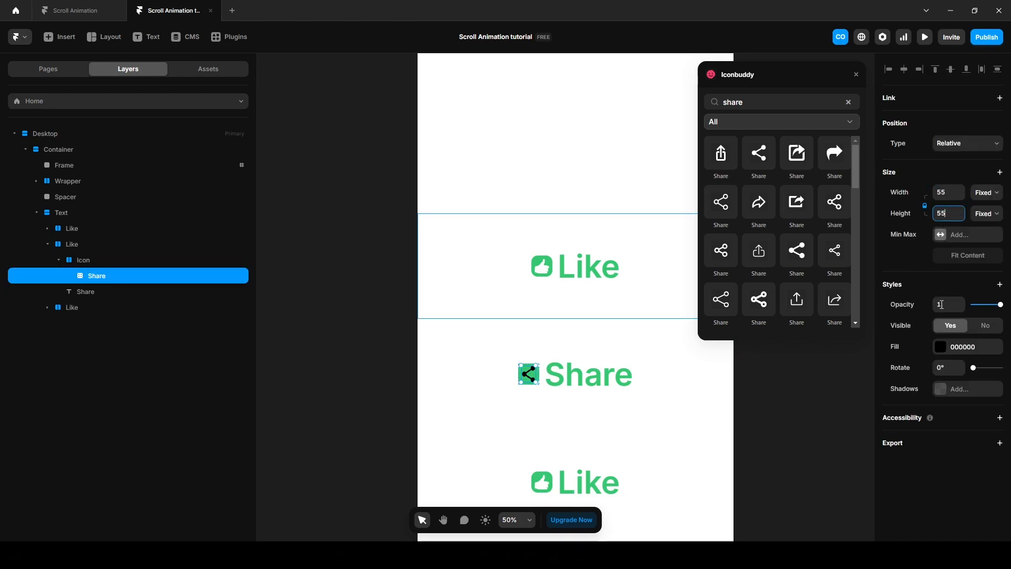
left_click(940, 347)
left_click_drag(756, 397, 726, 379)
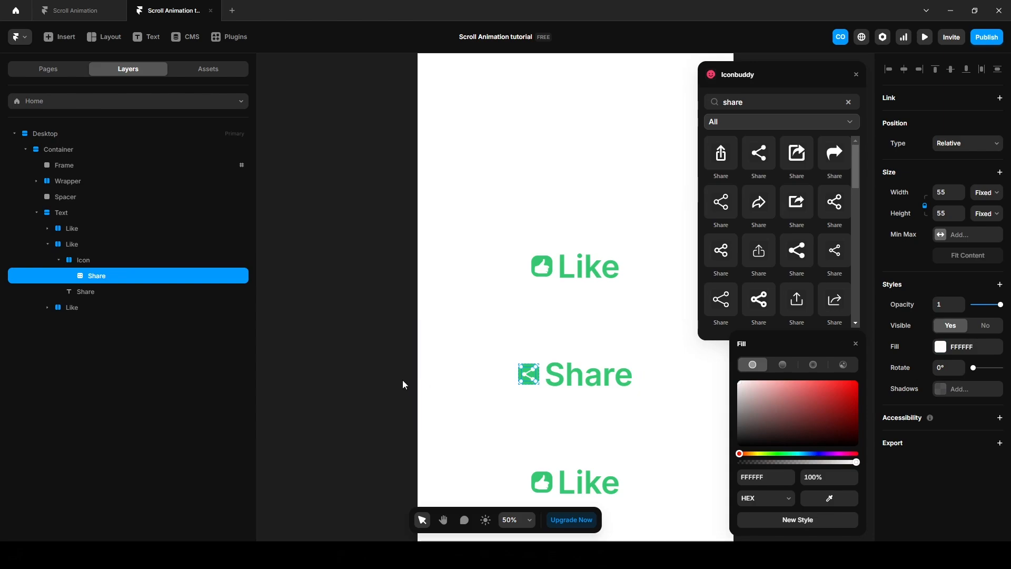
left_click(337, 385)
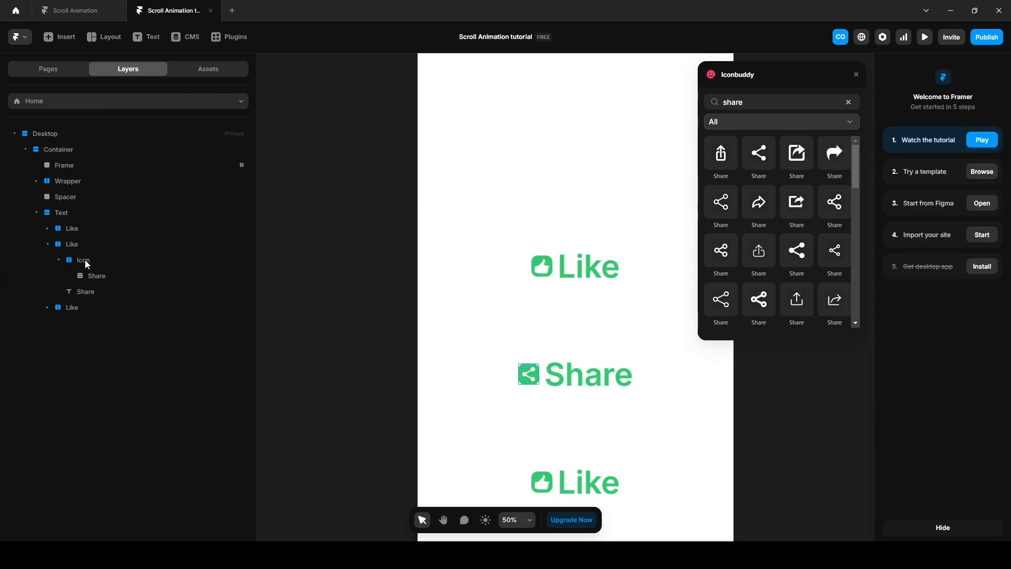
Change the Share text color to 477EE9.
left_click(100, 293)
scroll(957, 470, "down", 4)
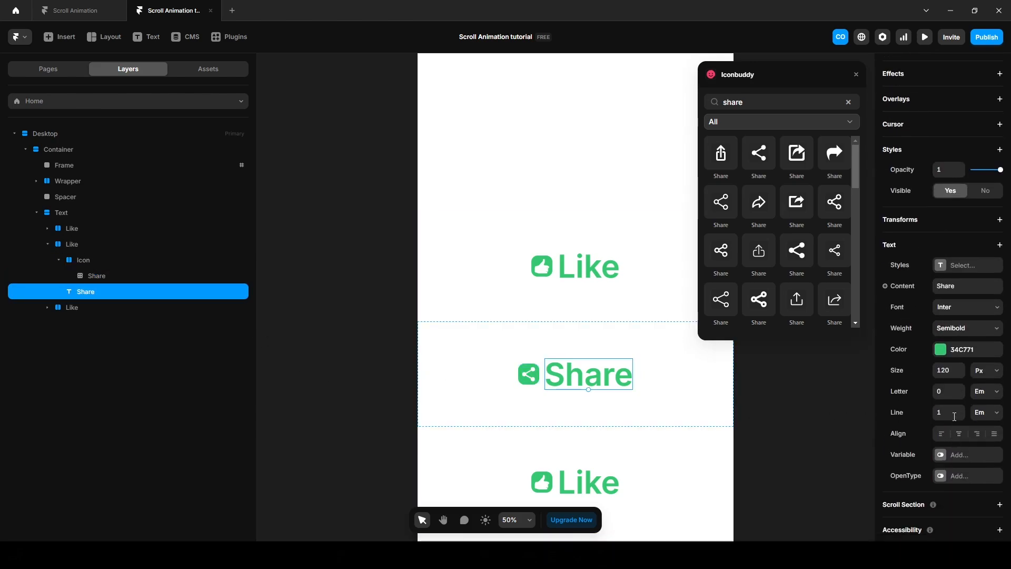
left_click(956, 349)
key("Return")
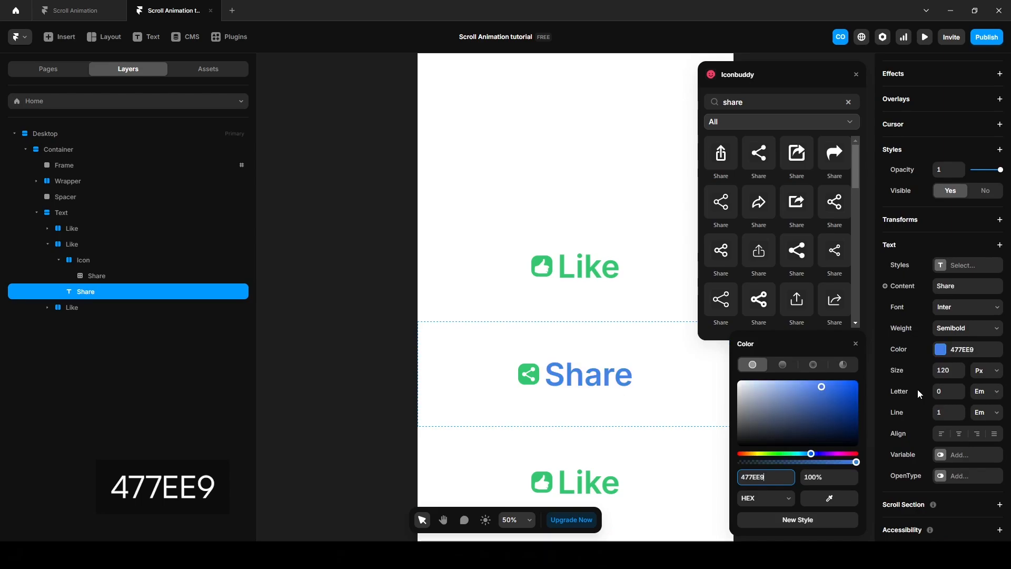
Set the fill of the Share row's Icon frame to 477EE9.
left_click(98, 260)
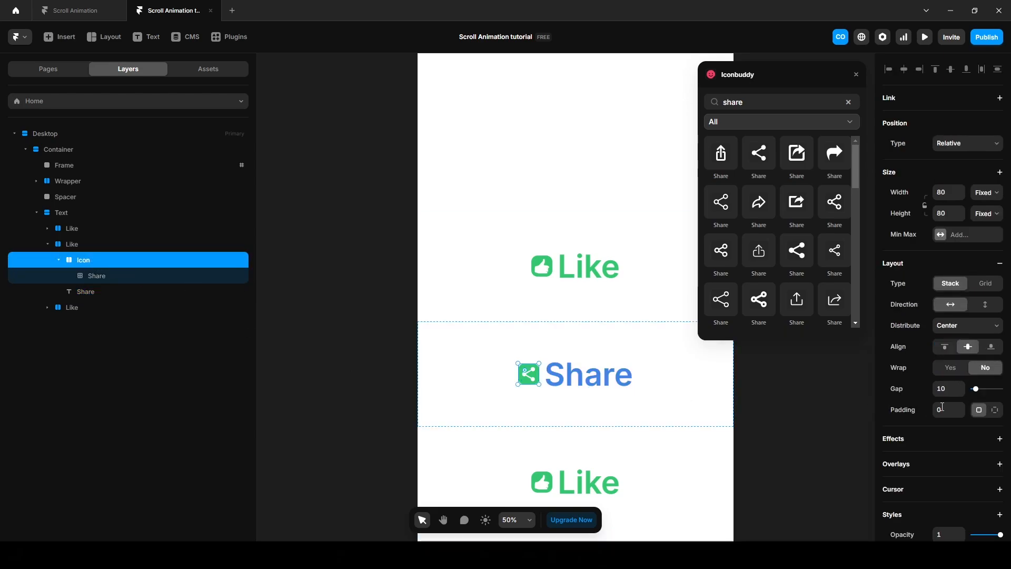
scroll(950, 450, "down", 5)
left_click(940, 367)
type("477EE9")
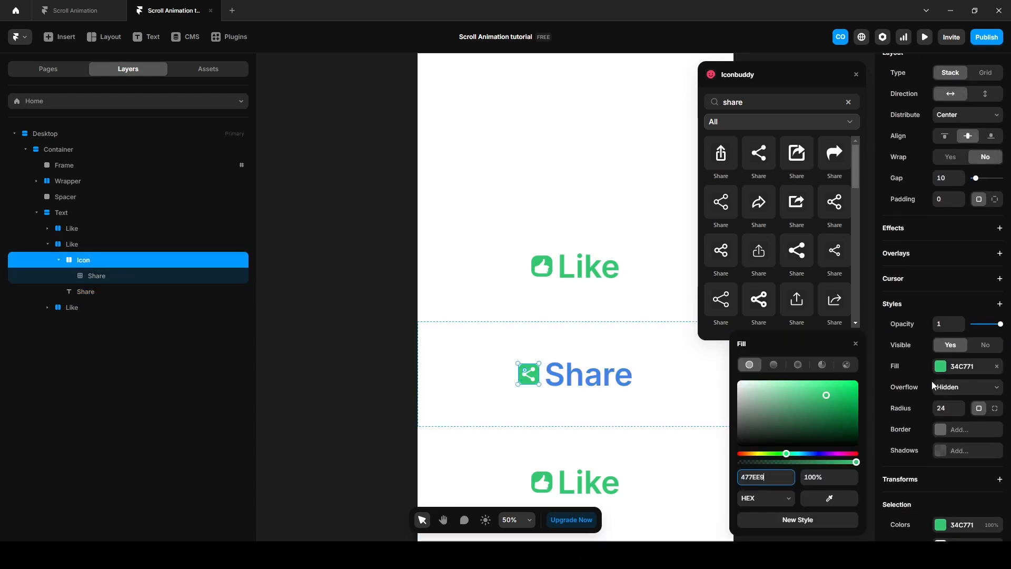
key("Return")
Change the text of the third Like row to "Subscribe".
scroll(606, 448, "down", 1)
double_click(580, 419)
type("Subscribe")
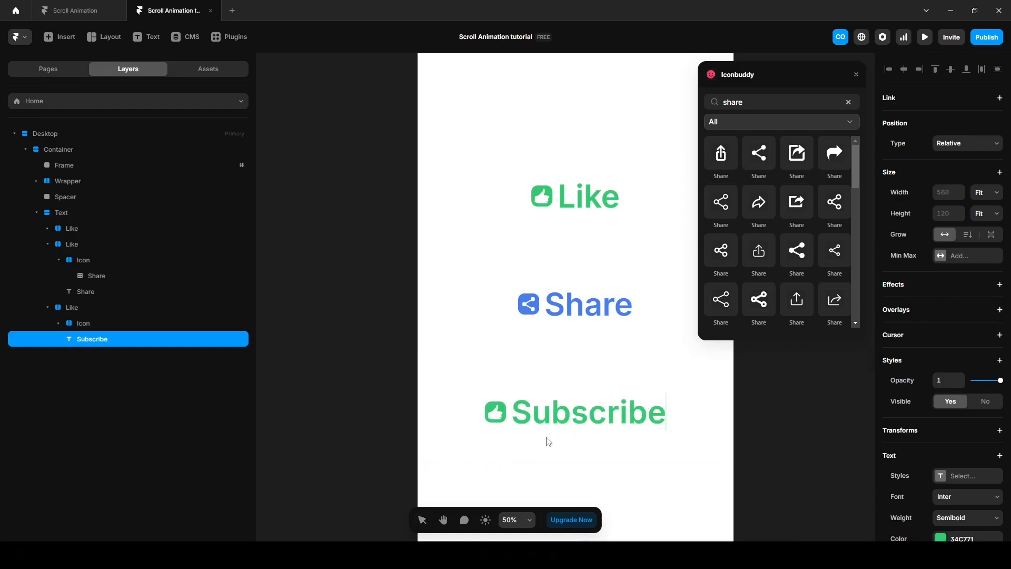
Find a bold plus icon in Iconbuddy and place it in the Subscribe row's Icon frame.
left_click(495, 411)
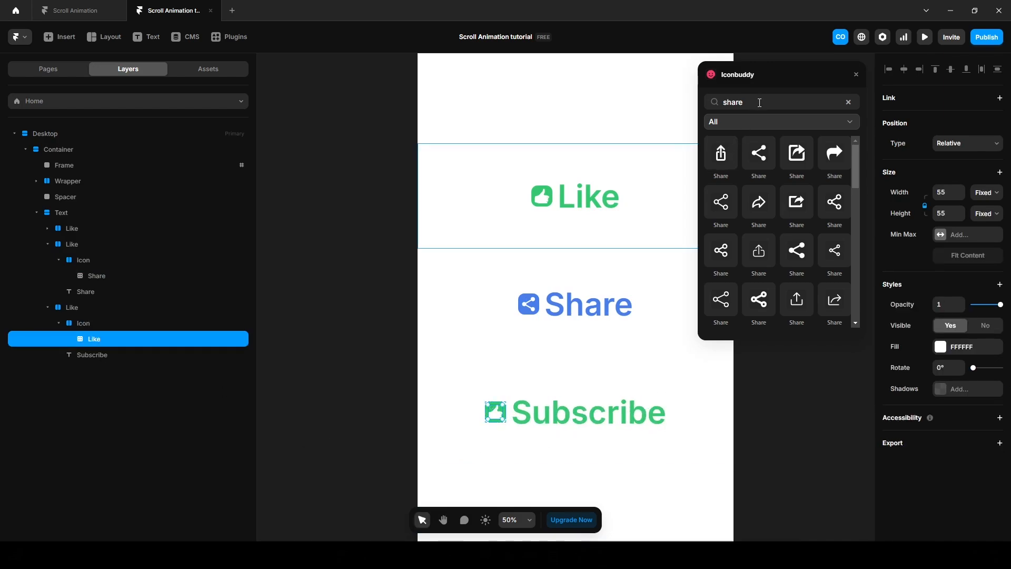
type("plus")
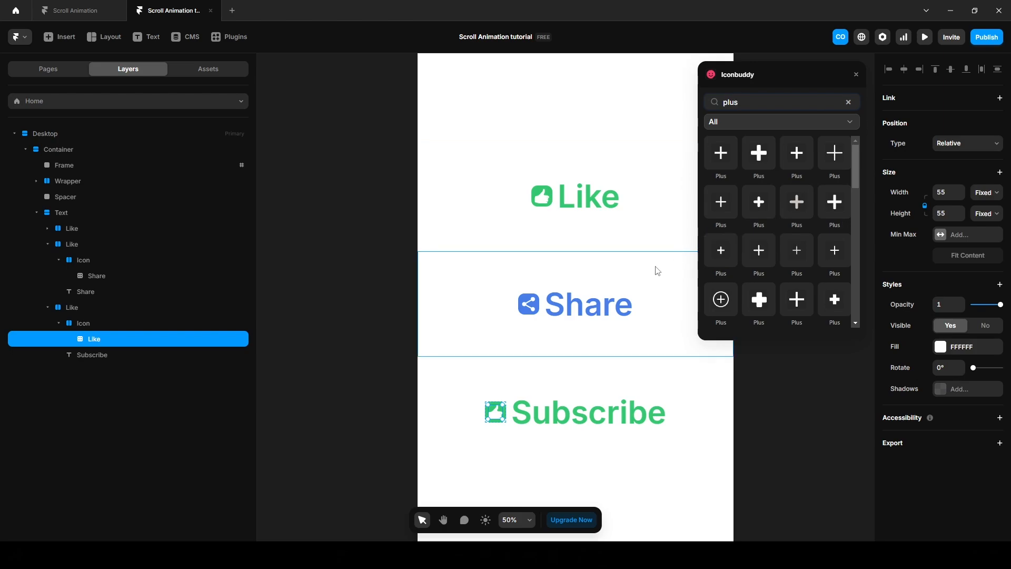
scroll(827, 279, "down", 3)
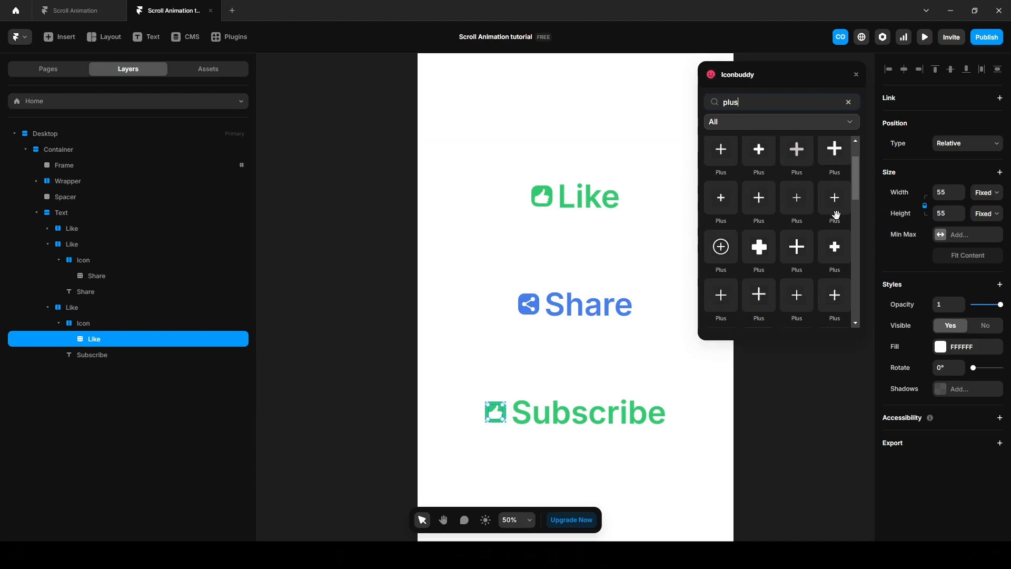
scroll(827, 280, "up", 3)
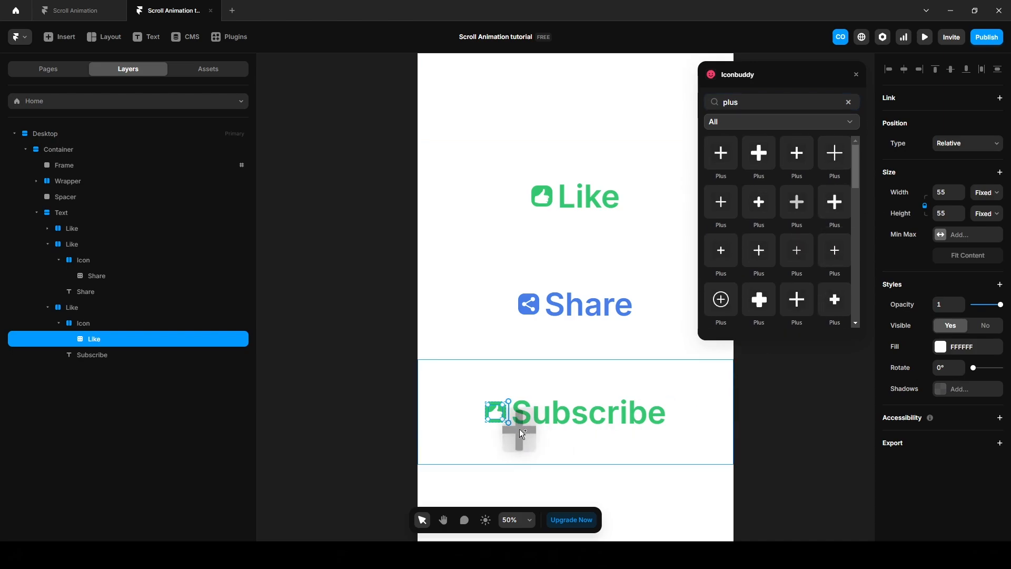